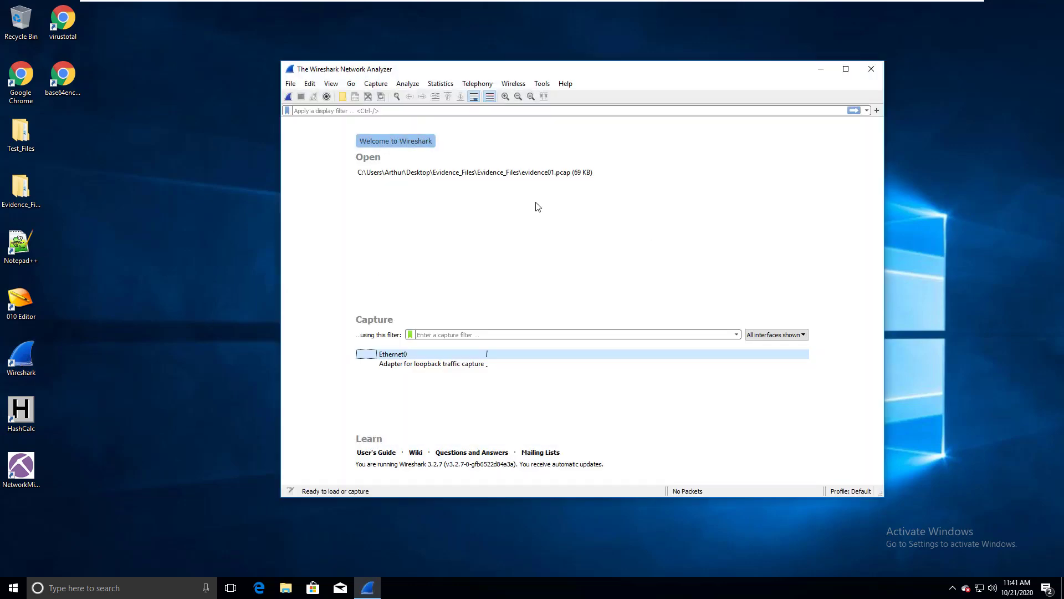
Step: Open the evidence01.pcap capture from the recently used files
left_click(527, 177)
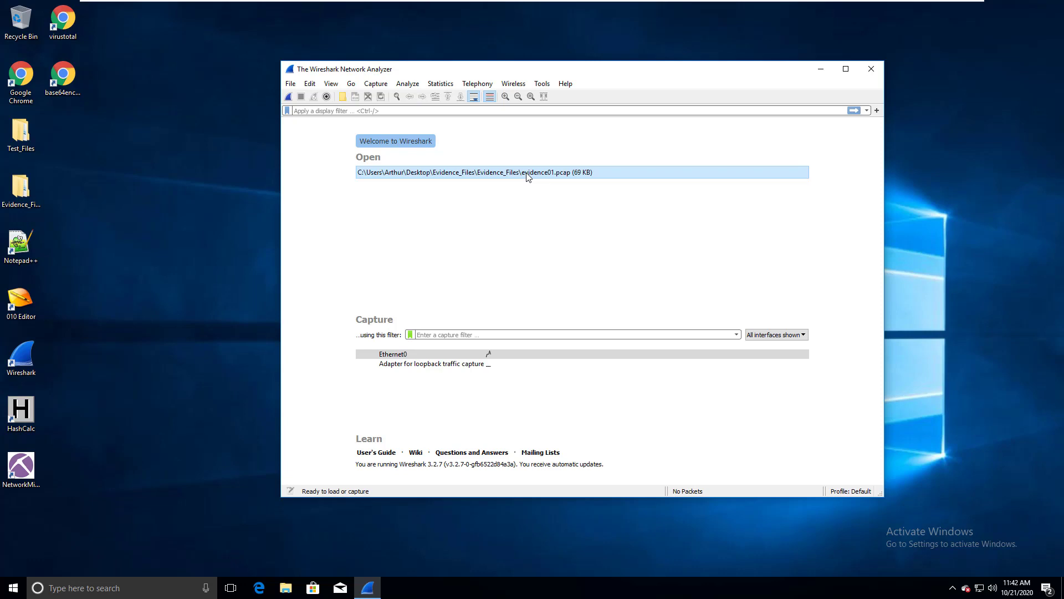
double_click(527, 175)
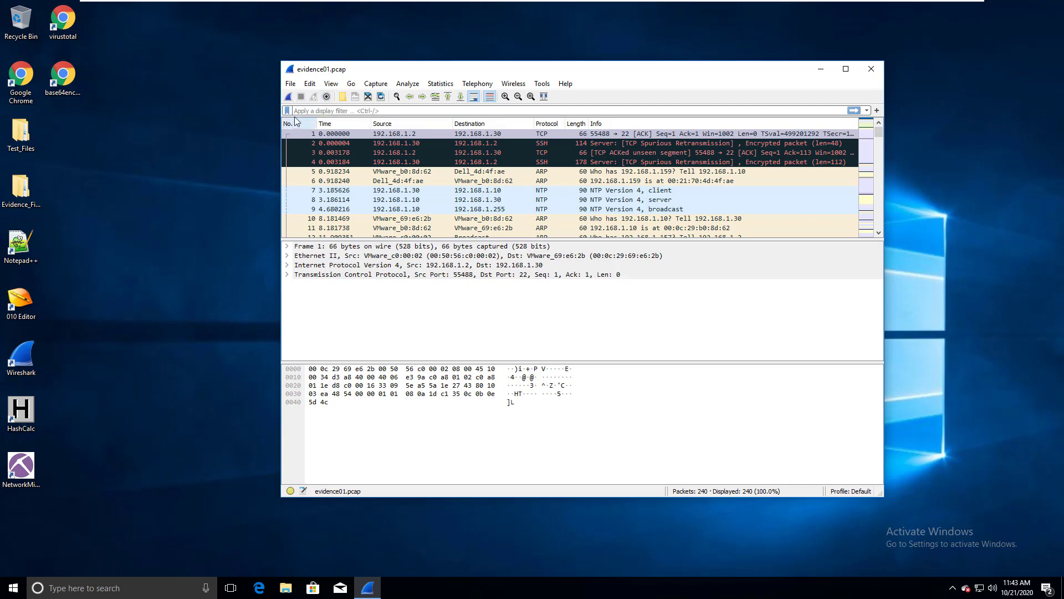
Step: View the form for adding a display filter button and the Filter Buttons preferences, cancelling both without adding anything
left_click(323, 111)
left_click(876, 111)
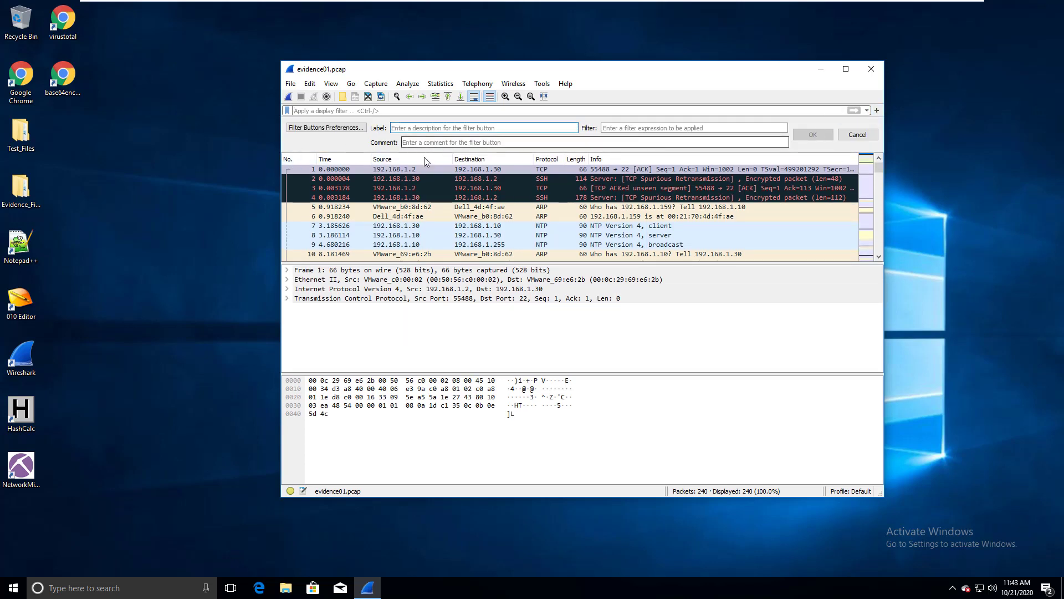
left_click(364, 128)
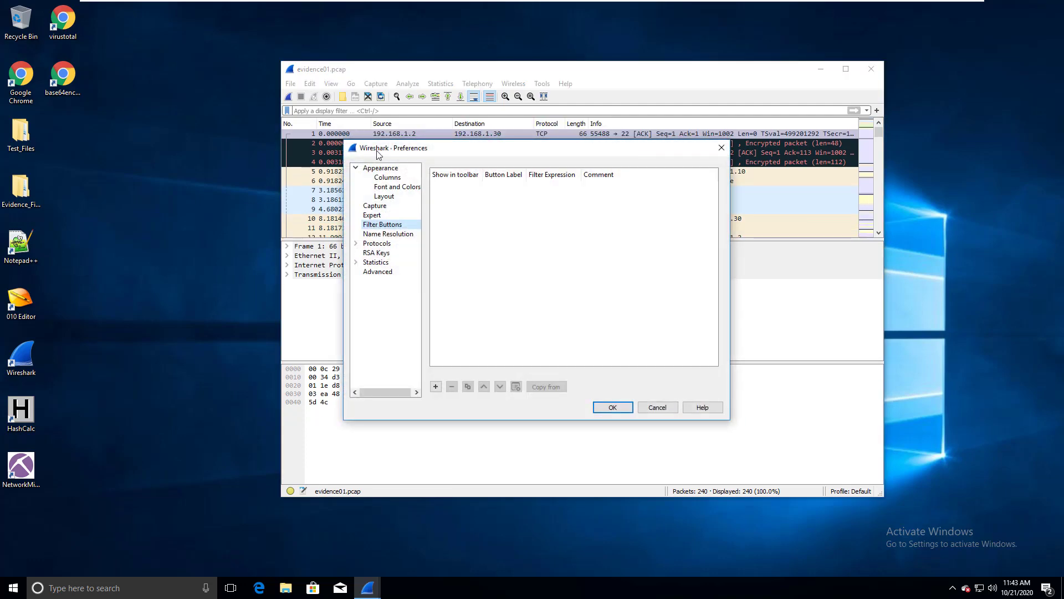
left_click(657, 407)
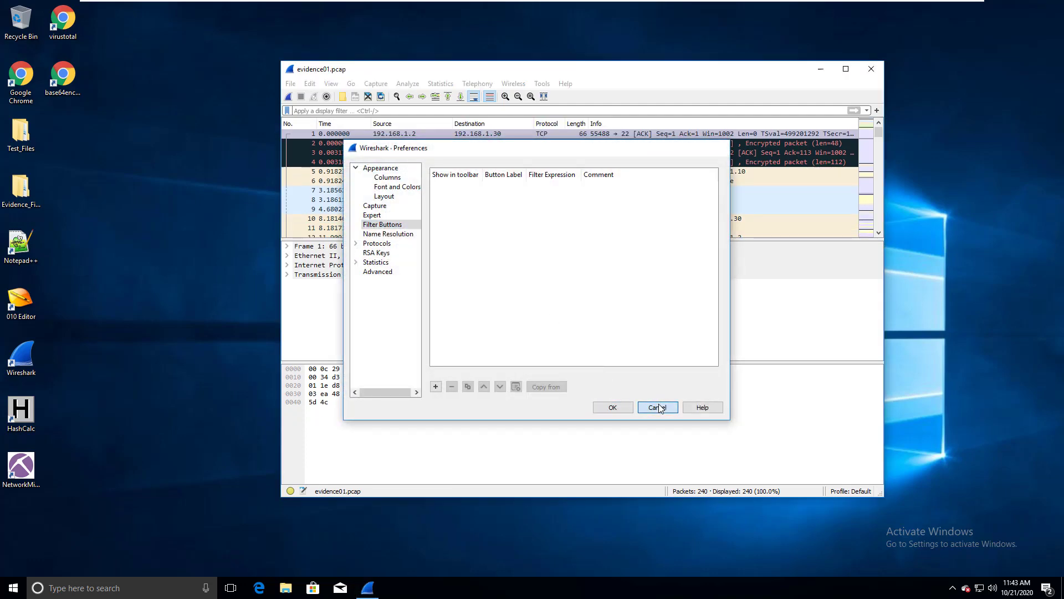
left_click(876, 110)
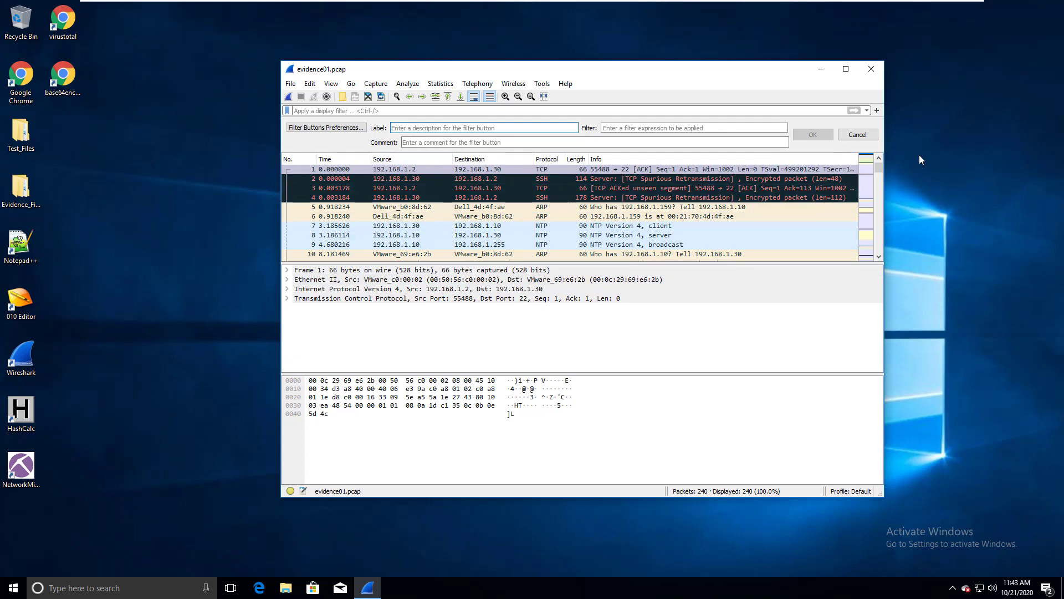
left_click(857, 136)
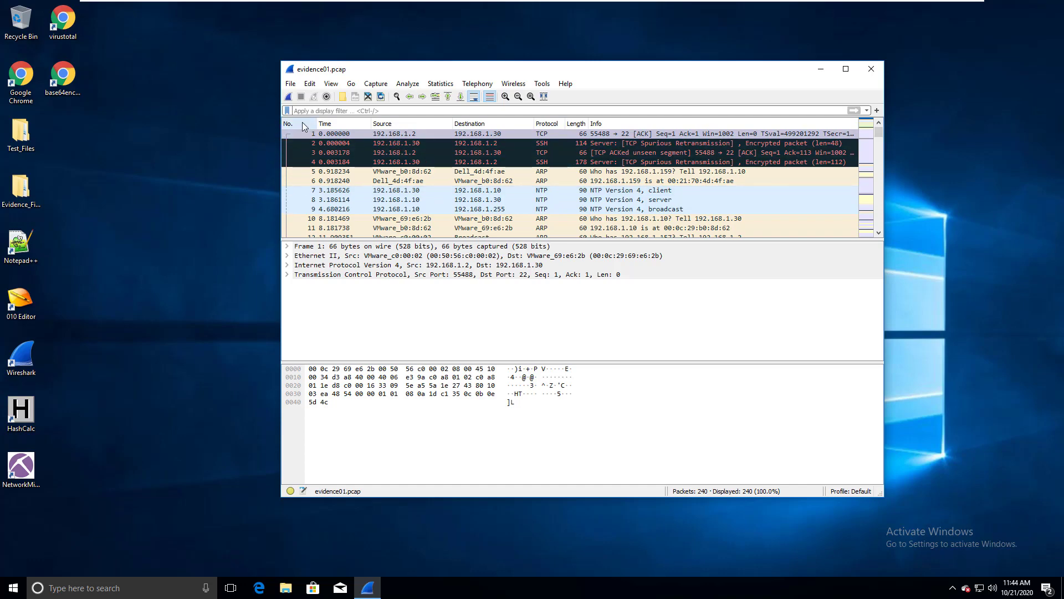
Step: Sort the packet list in turn by time, destination, protocol and info, and finish in ascending packet-number order
left_click(327, 125)
left_click(476, 123)
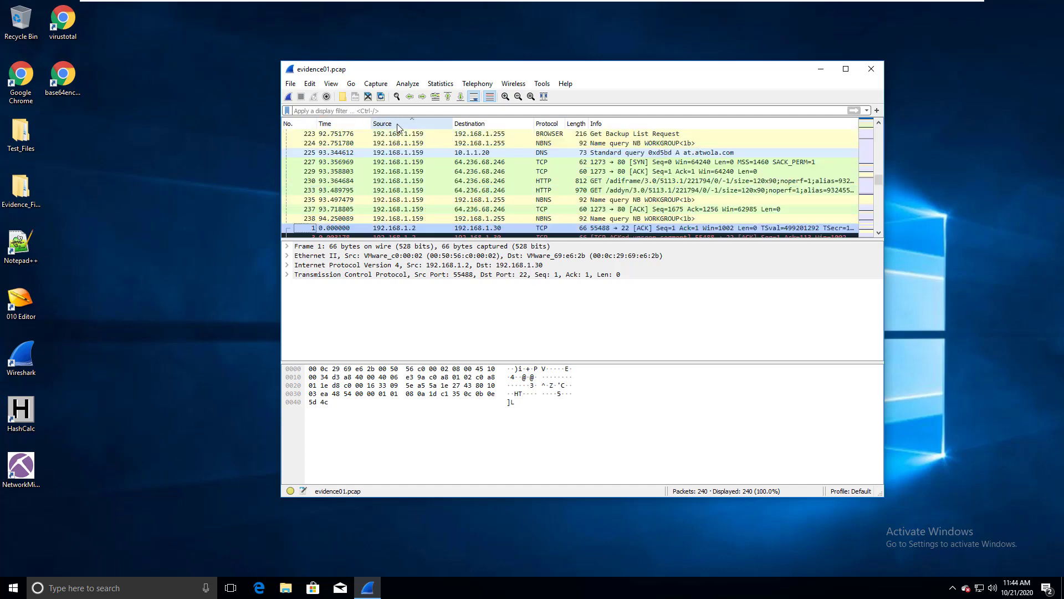
left_click(557, 125)
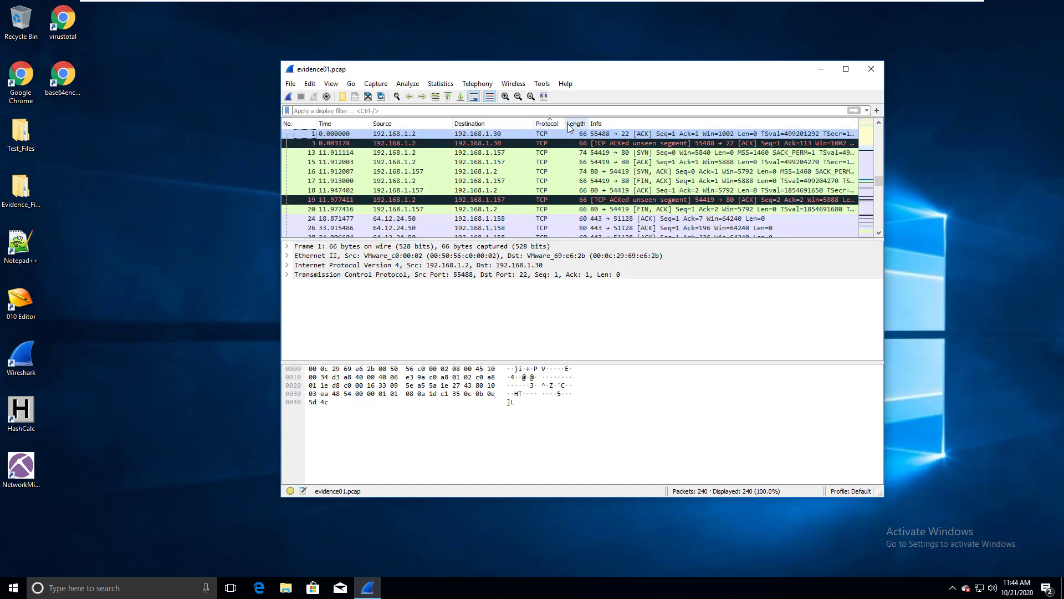
left_click(599, 123)
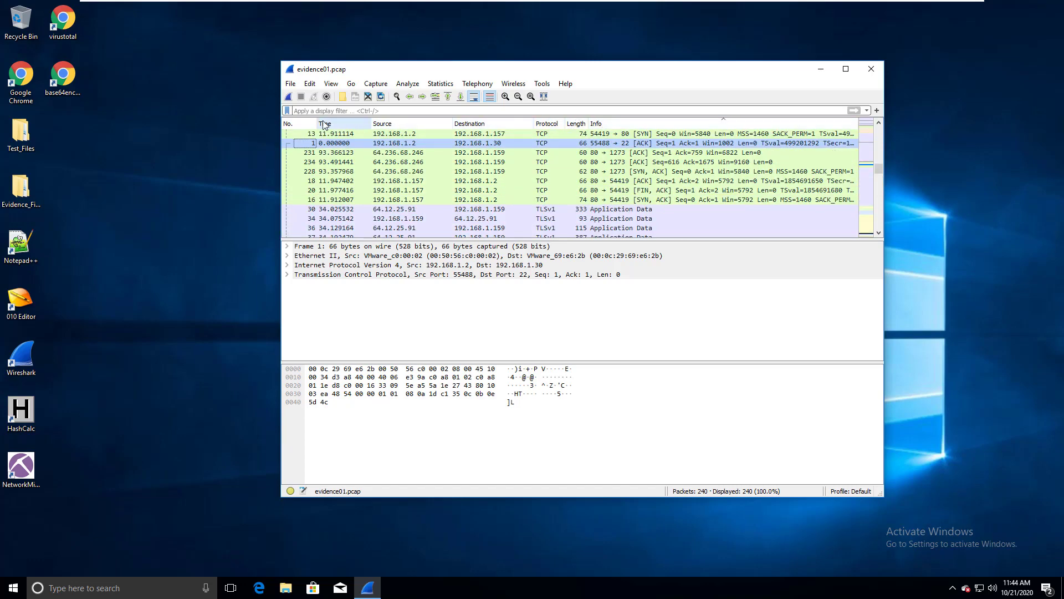
left_click(302, 123)
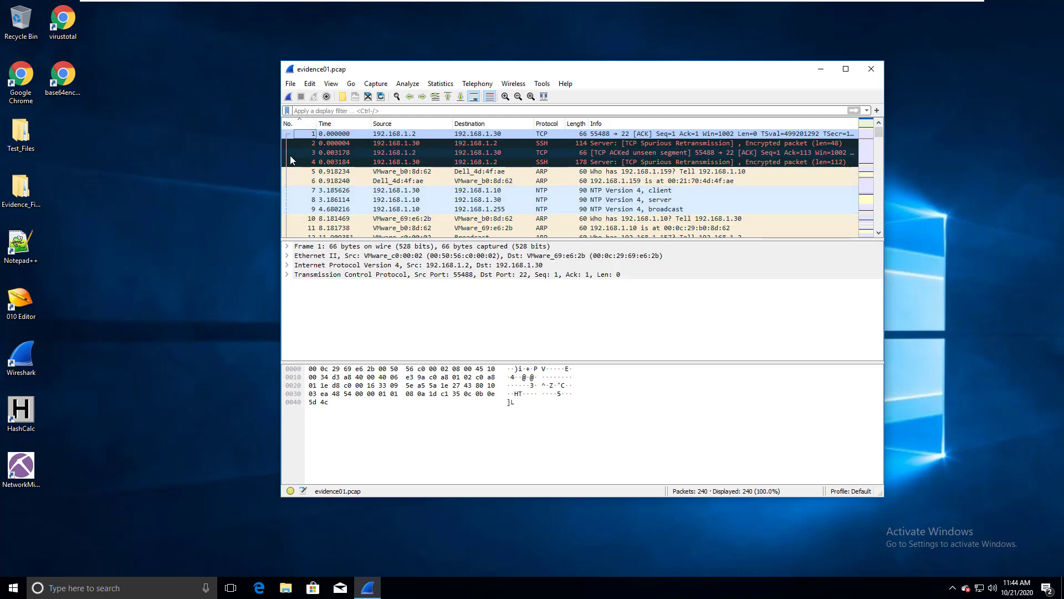
Step: Inspect several individual packets among the first 23, including packets 14 and 23, and return to the start of the list
left_click(291, 154)
left_click(309, 181)
left_click(305, 201)
scroll(305, 201, "down", 2)
left_click(305, 201)
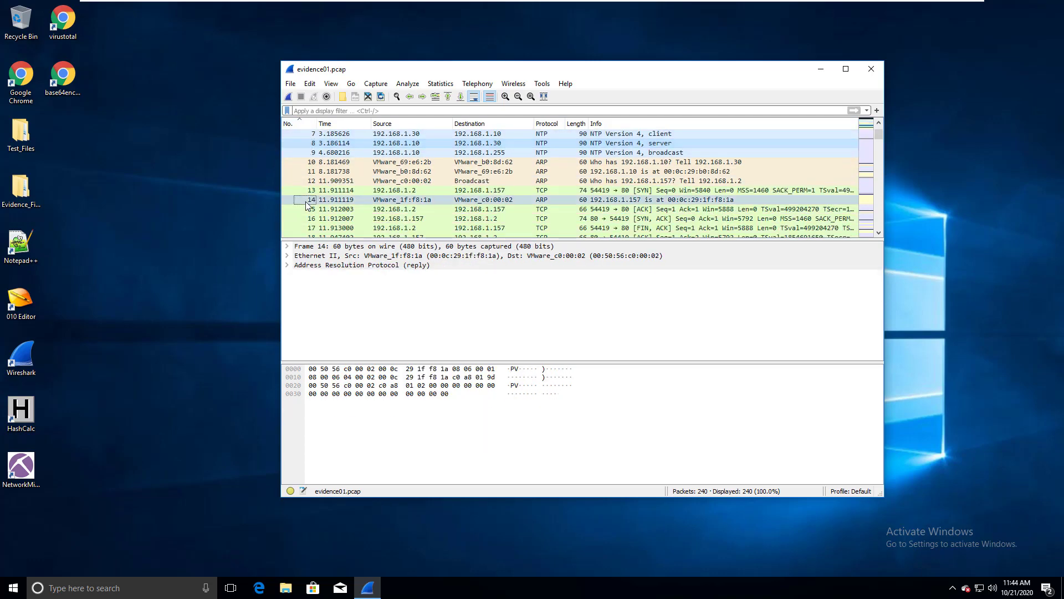
left_click(311, 228)
scroll(309, 226, "down", 2)
left_click(308, 228)
scroll(305, 222, "up", 4)
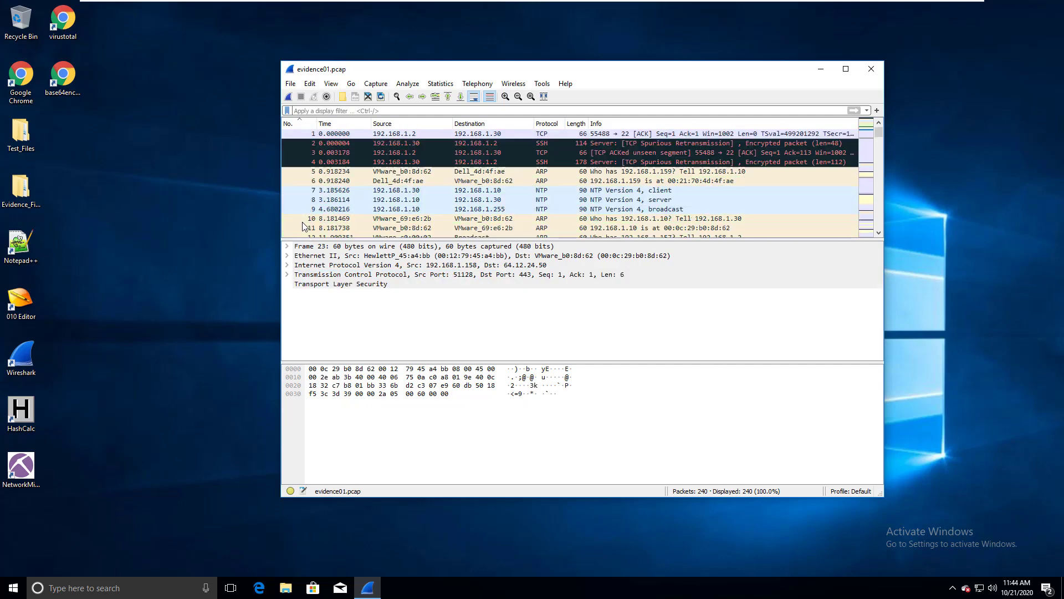
Step: Select packets 1 and 2 and examine how the Time values progress through the packet list
left_click(344, 134)
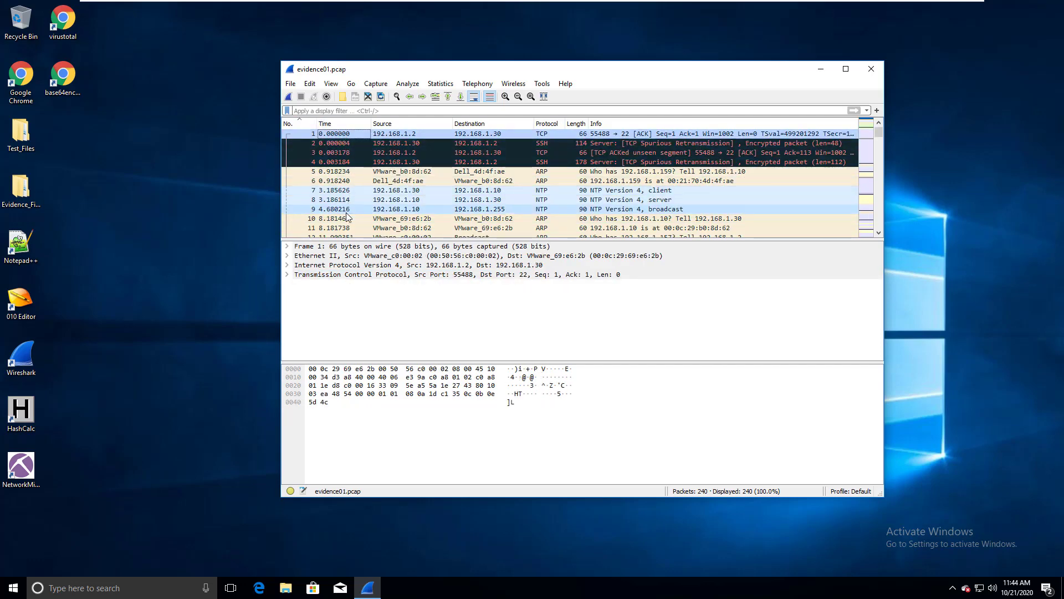
scroll(350, 205, "down", 7)
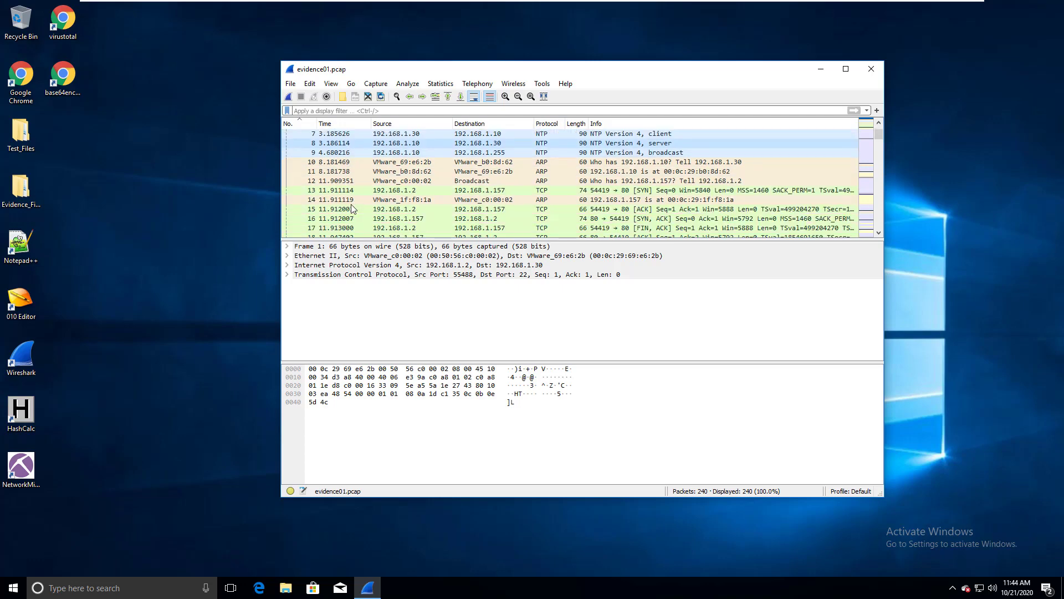
scroll(351, 208, "down", 18)
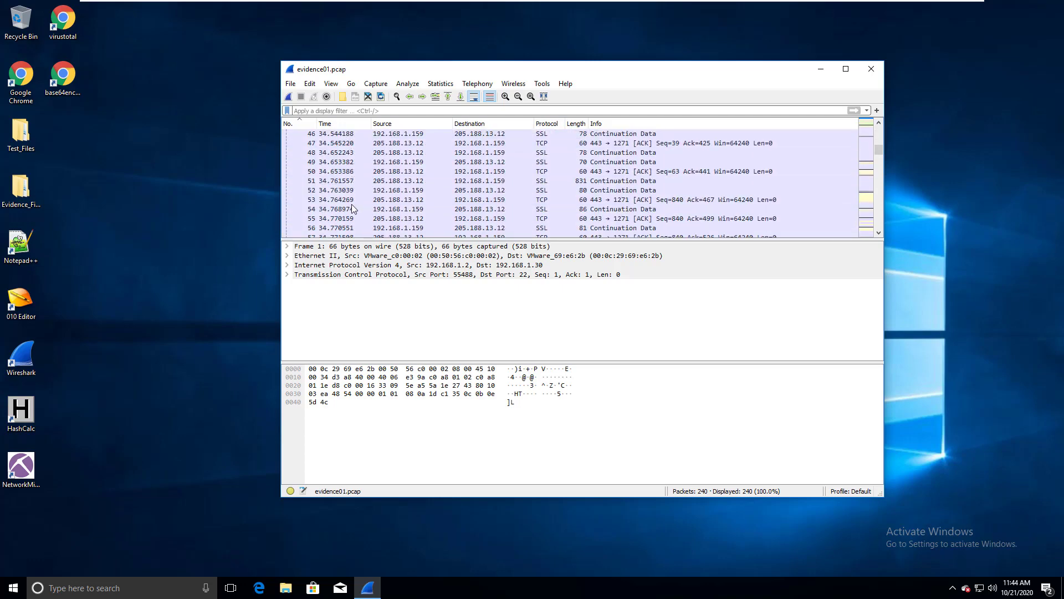
scroll(352, 207, "down", 6)
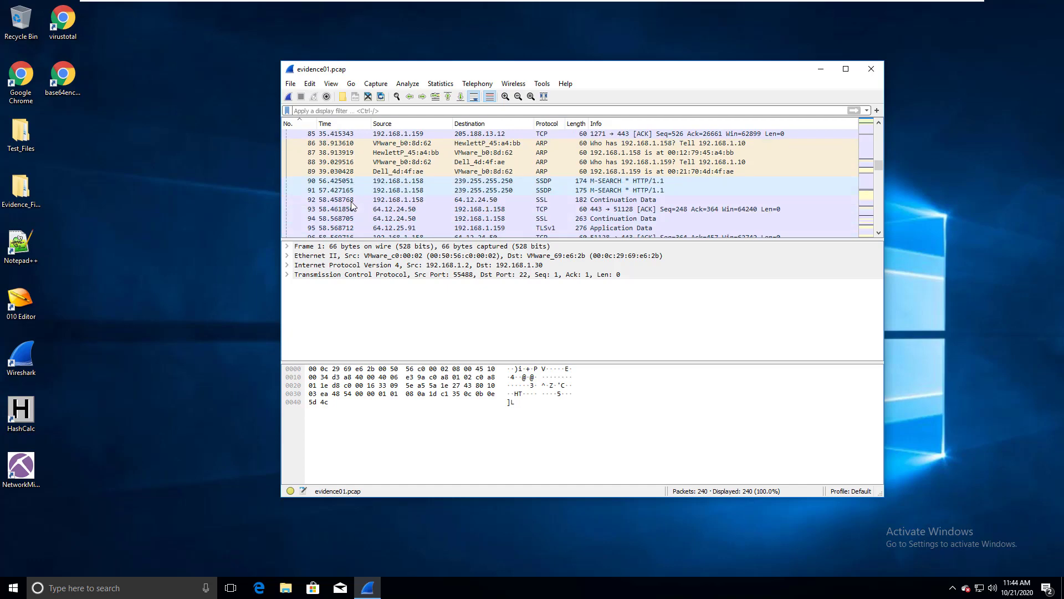
scroll(351, 205, "up", 20)
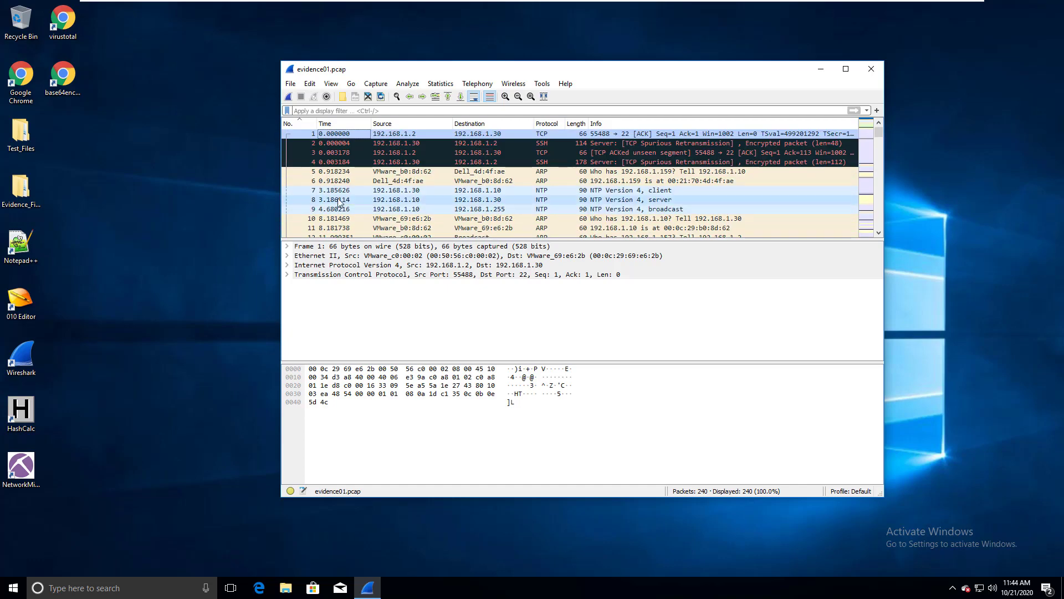
left_click(347, 143)
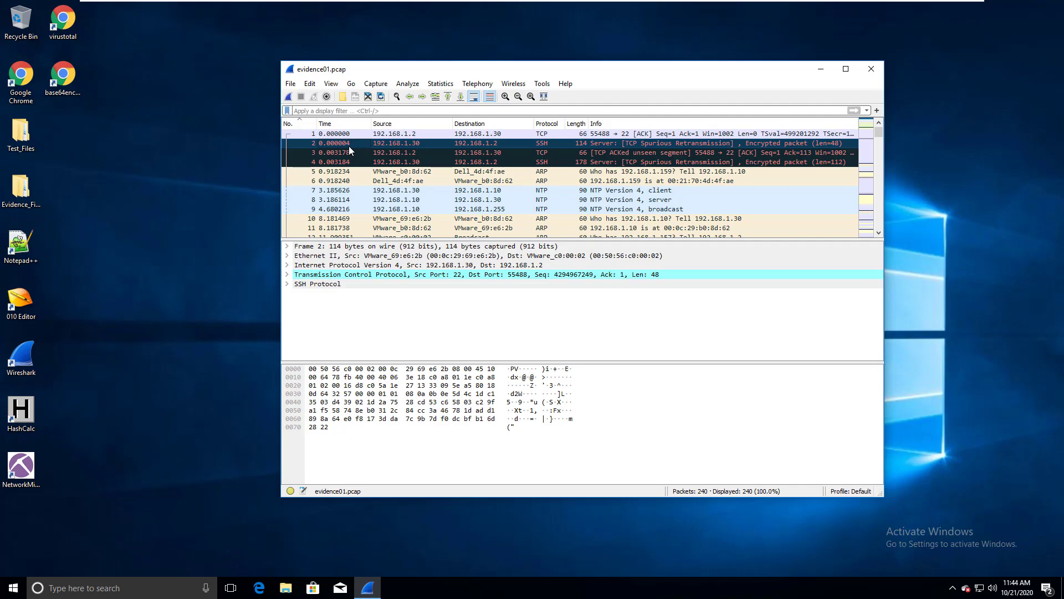
scroll(352, 150, "down", 18)
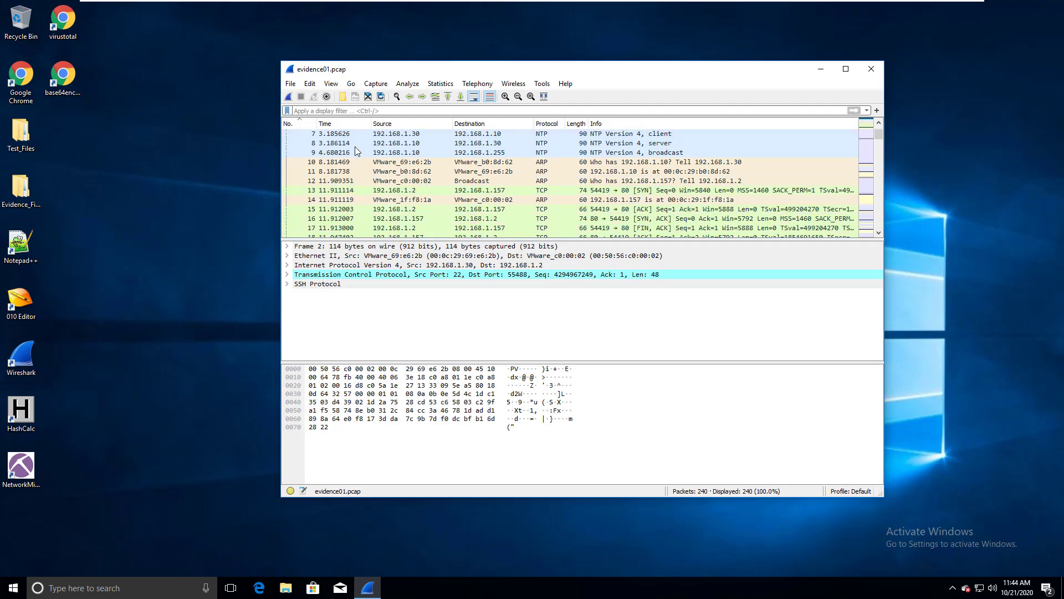
scroll(397, 161, "down", 8)
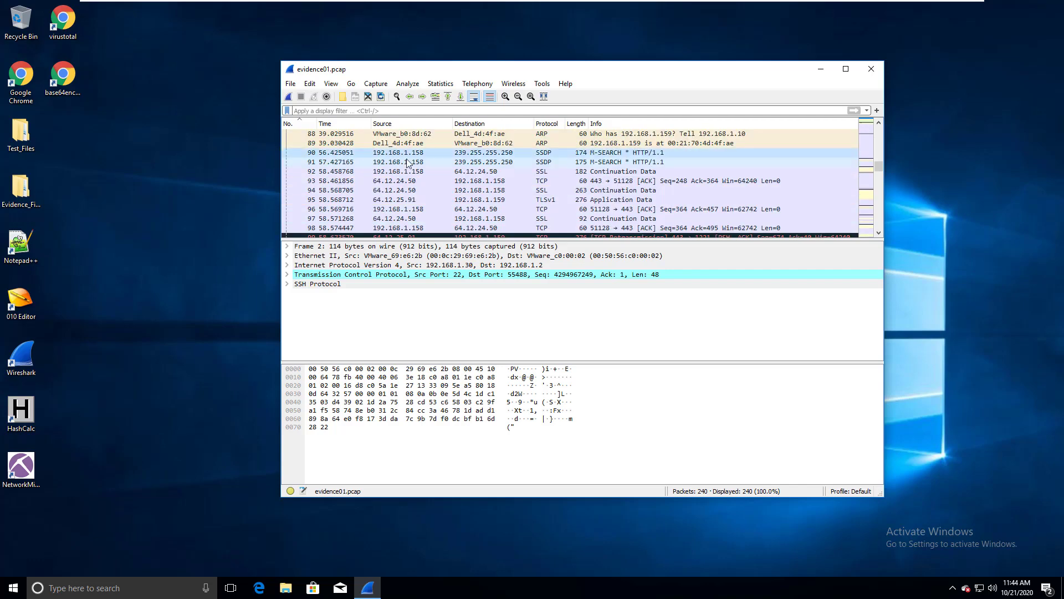
Step: Go to the end of the capture and inspect several of its final packets, ending with packet 235 selected
left_click_drag(877, 167, 877, 226)
left_click(325, 221)
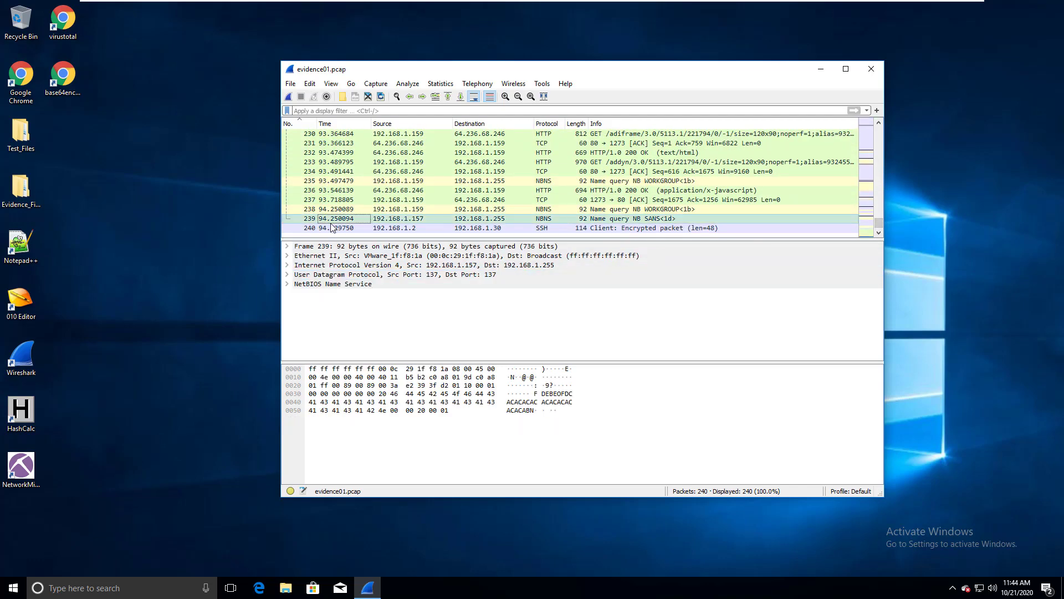
left_click(331, 227)
left_click(341, 199)
left_click(341, 188)
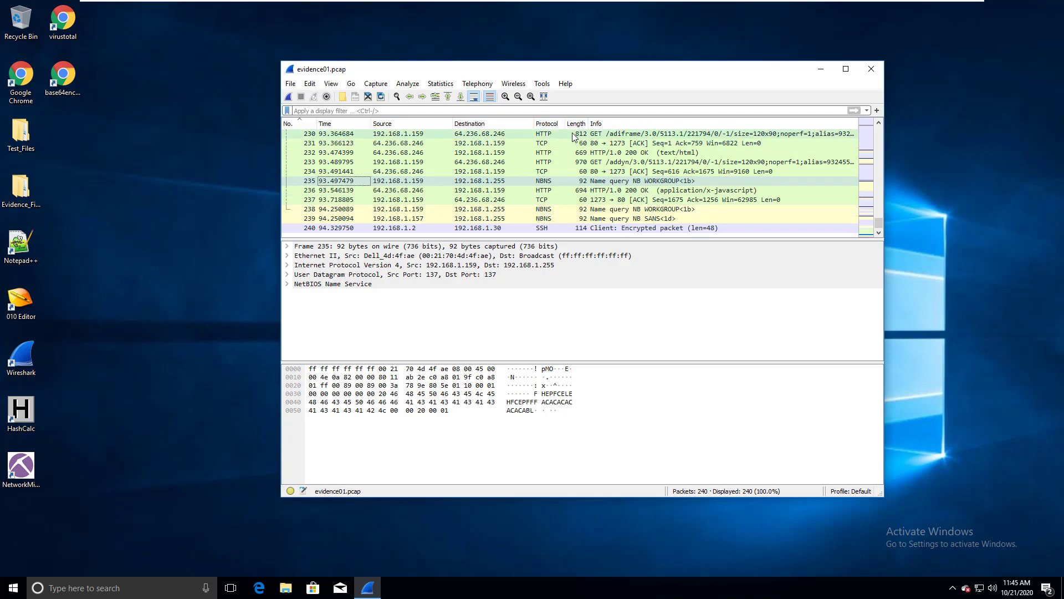
Step: Review the Info and address columns of the later packets and return to the beginning of the capture
scroll(643, 149, "up", 4)
scroll(643, 150, "up", 5)
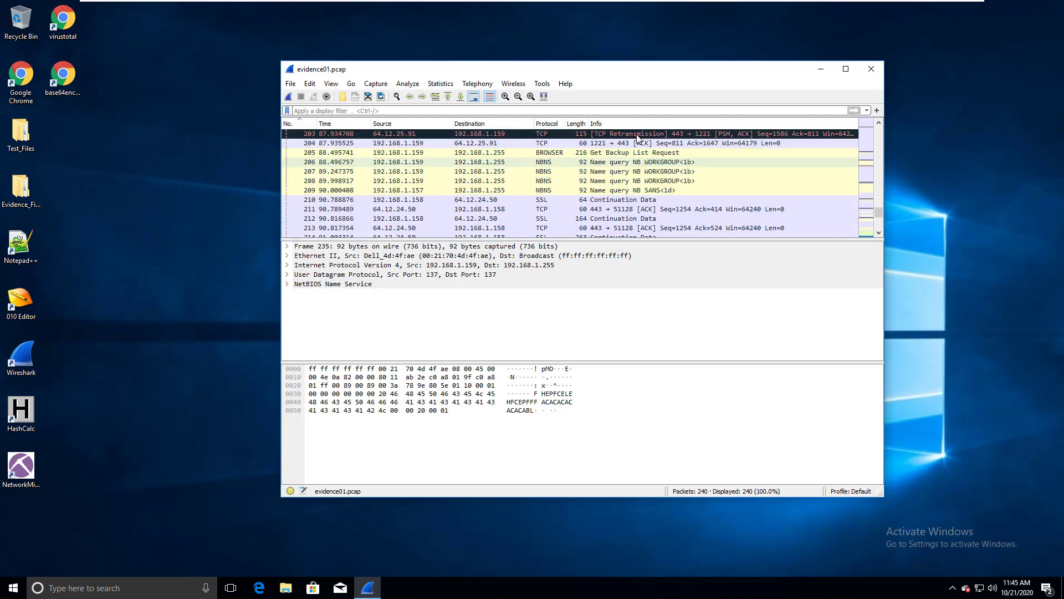
scroll(633, 124, "down", 2)
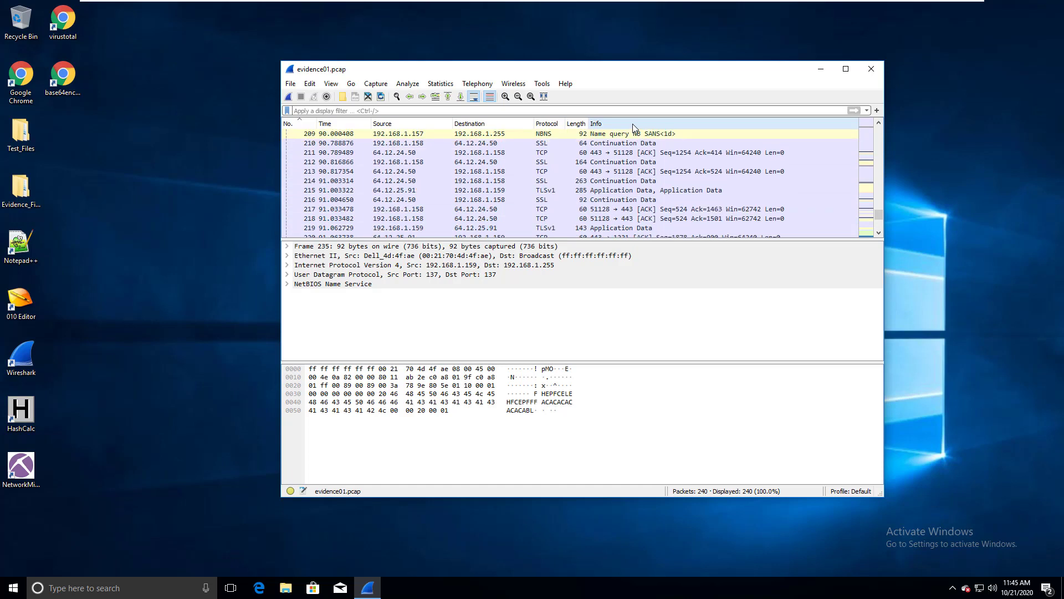
scroll(633, 124, "up", 3)
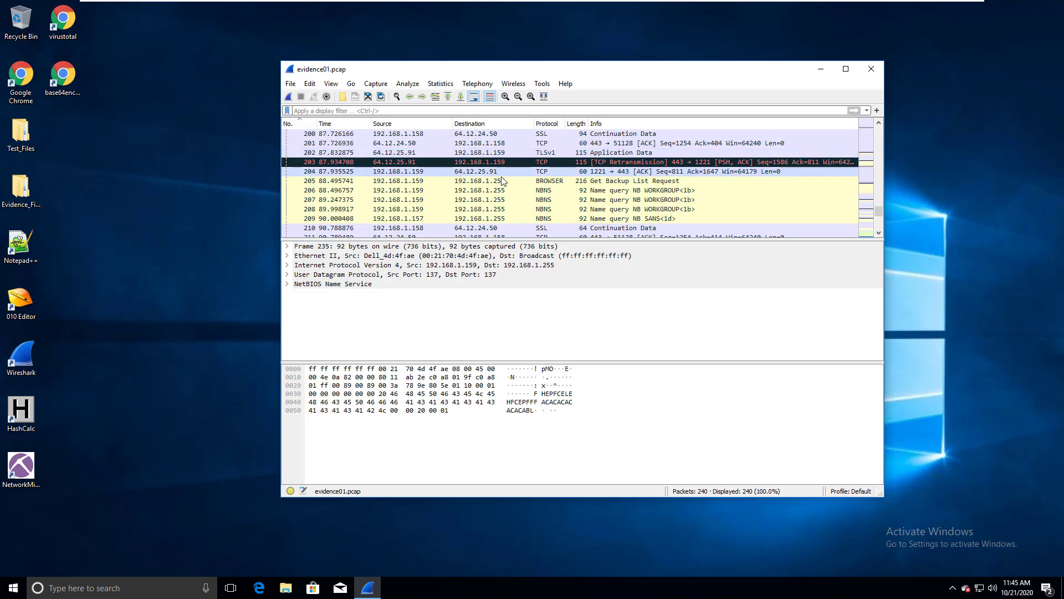
scroll(720, 183, "up", 6)
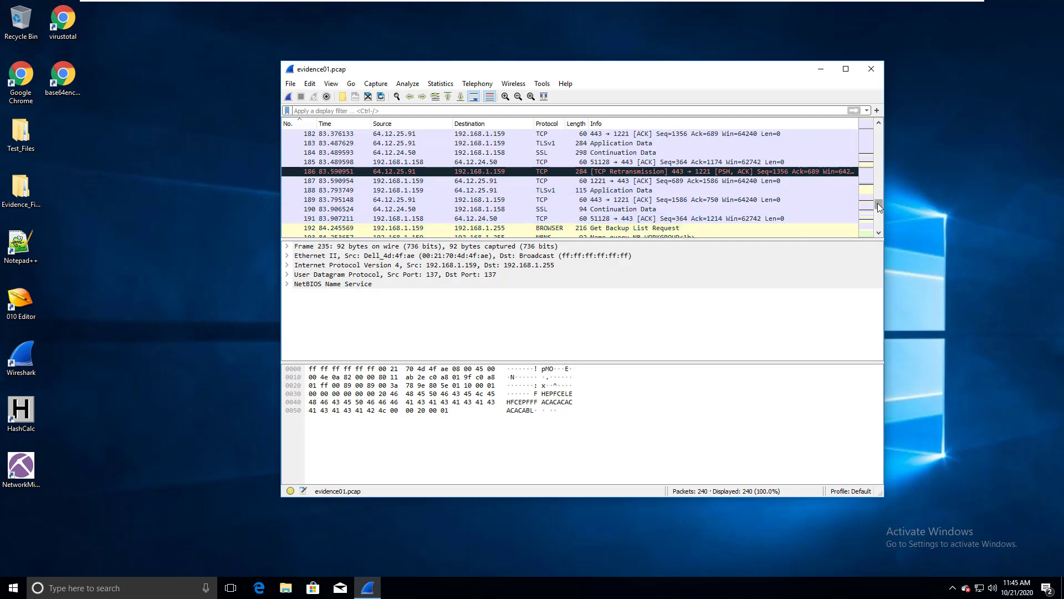
left_click_drag(877, 203, 887, 122)
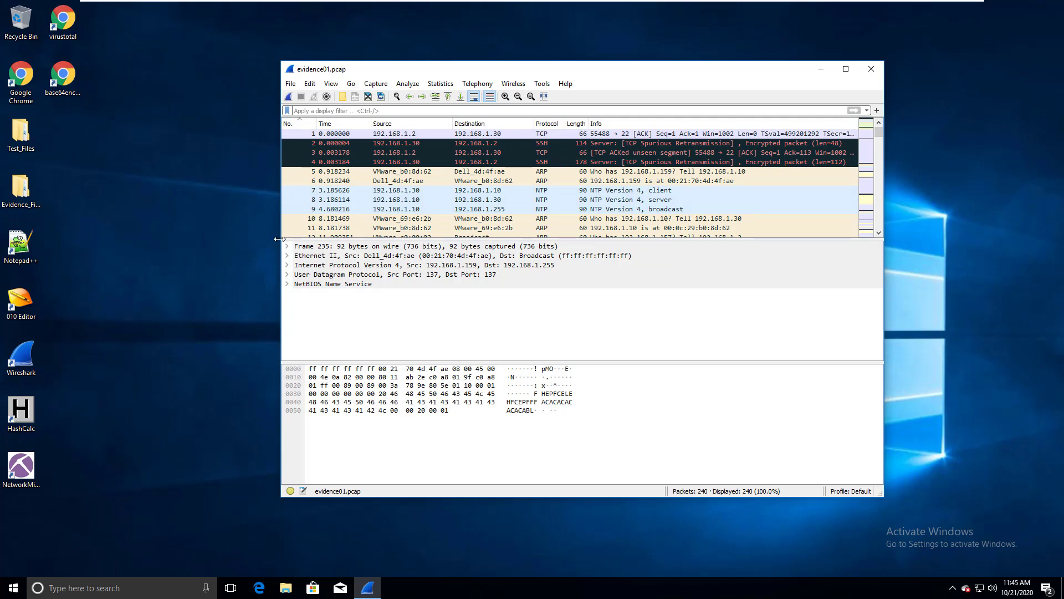
Step: Examine the expanded frame details of packet 235, collapse them, and highlight the whole frame's bytes
left_click(283, 247)
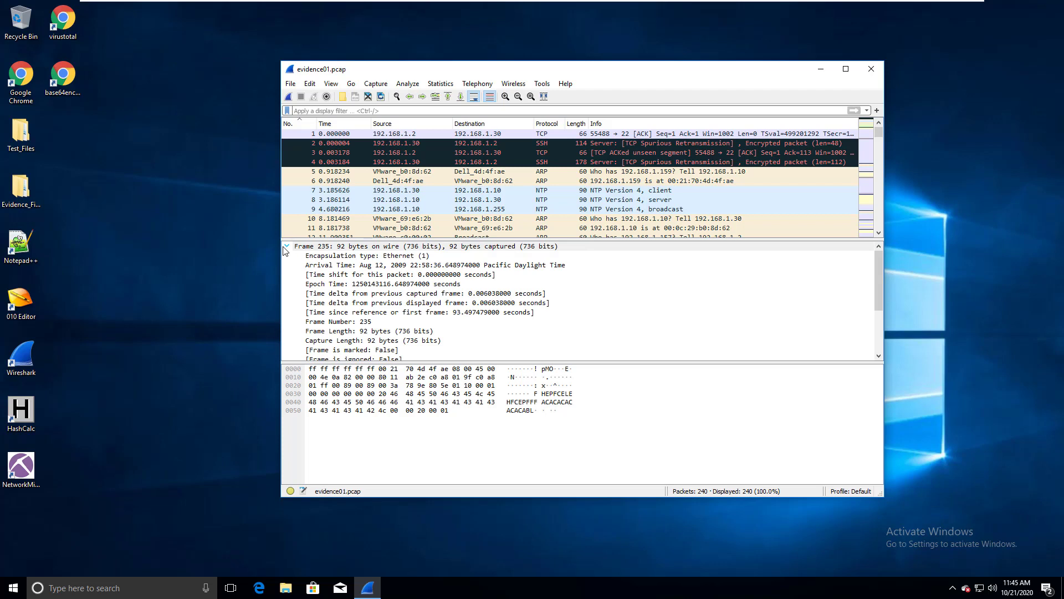
left_click(285, 246)
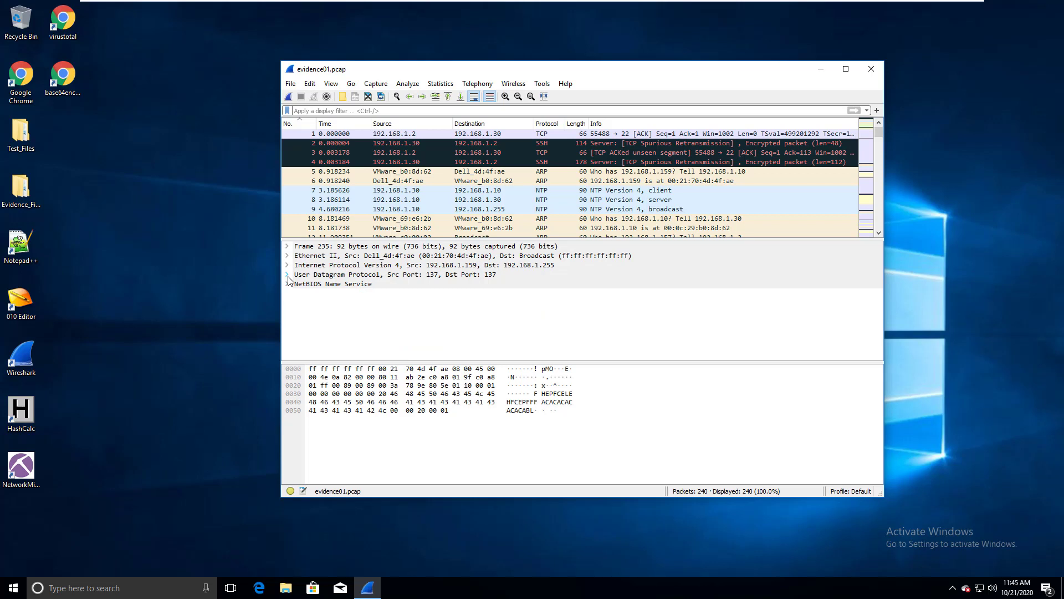
left_click(309, 250)
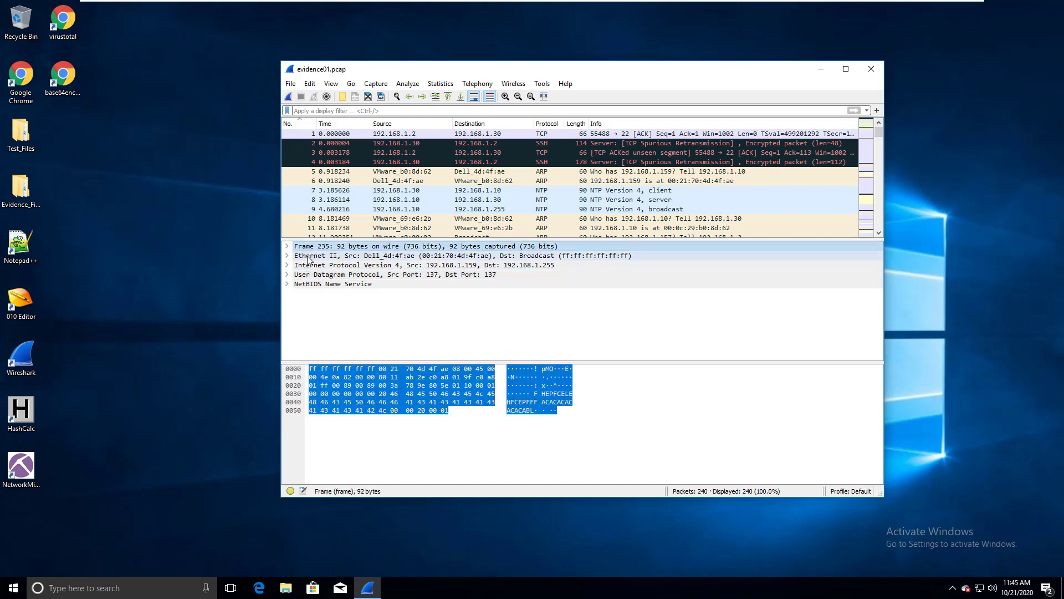
Step: Expand the Ethernet II header of packet 235, highlight its Type field, and select the Internet Protocol Version 4 header
left_click(308, 258)
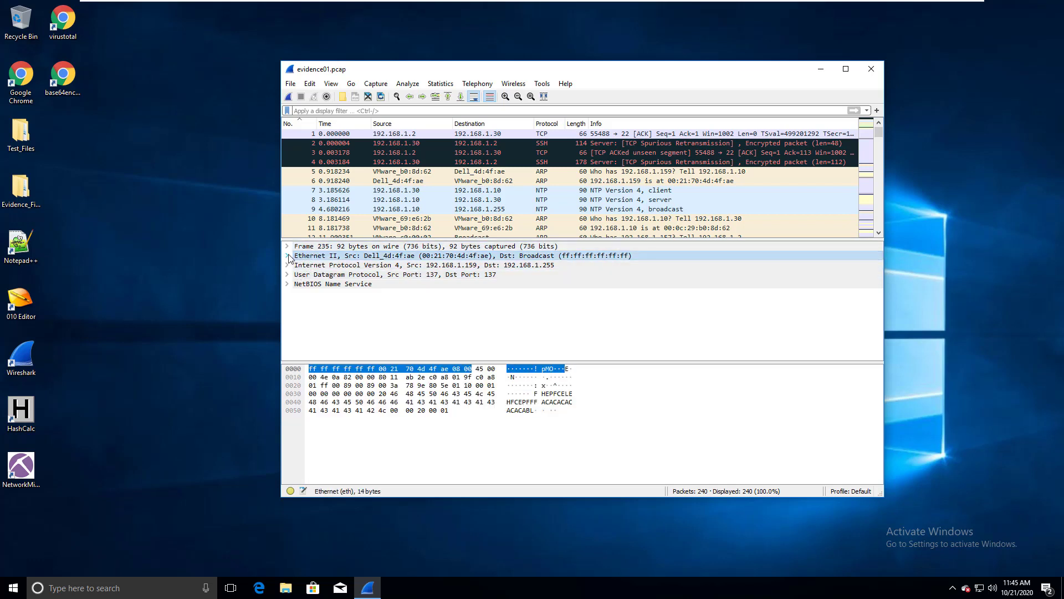
left_click(288, 256)
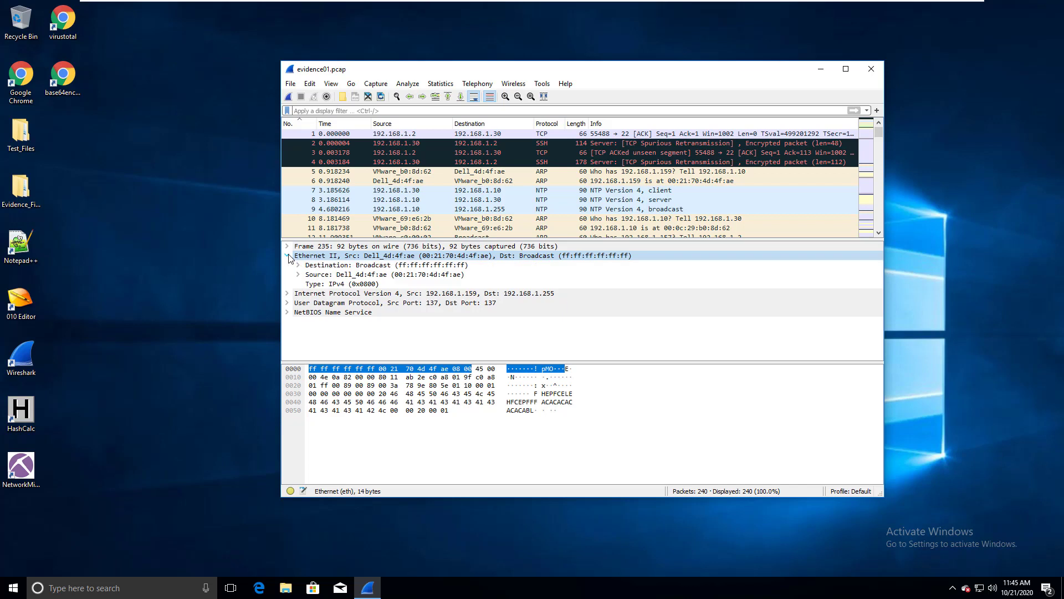
left_click(313, 286)
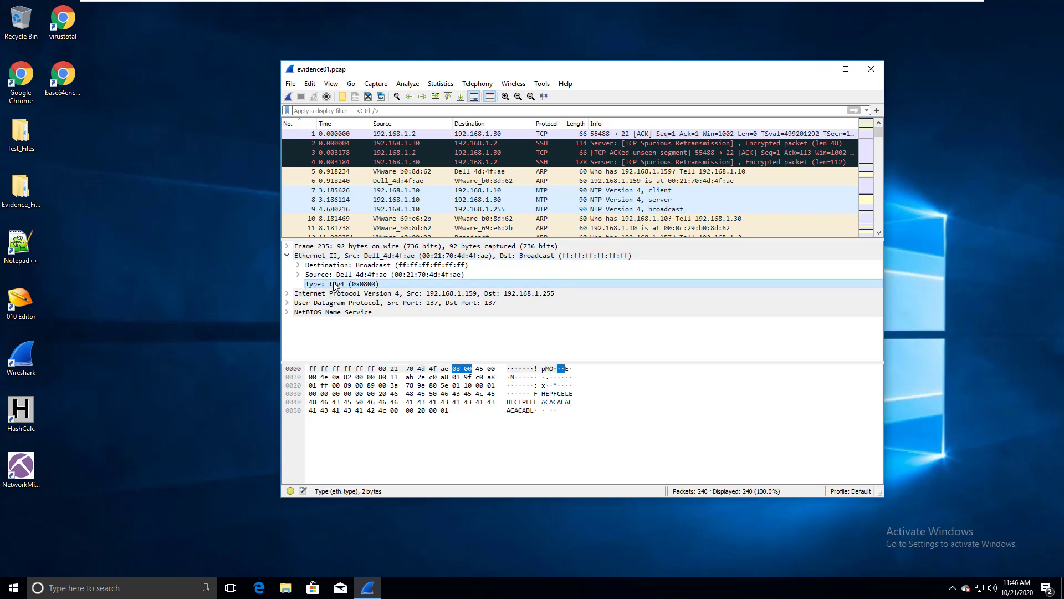
left_click(305, 296)
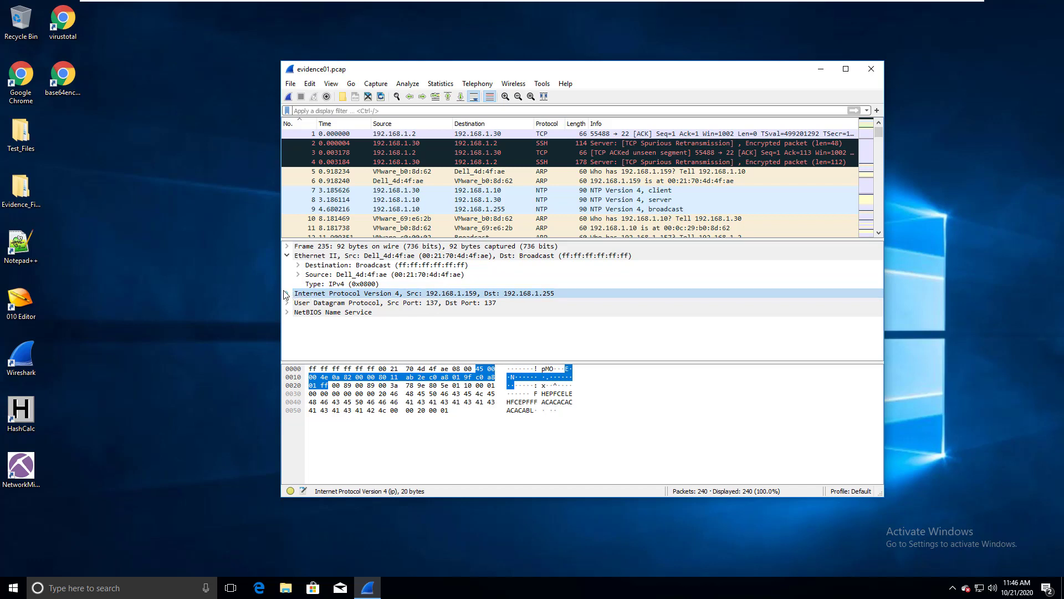
Step: Expand the Internet Protocol Version 4 header of packet 235 and review its fields through the source and destination addresses
left_click(287, 293)
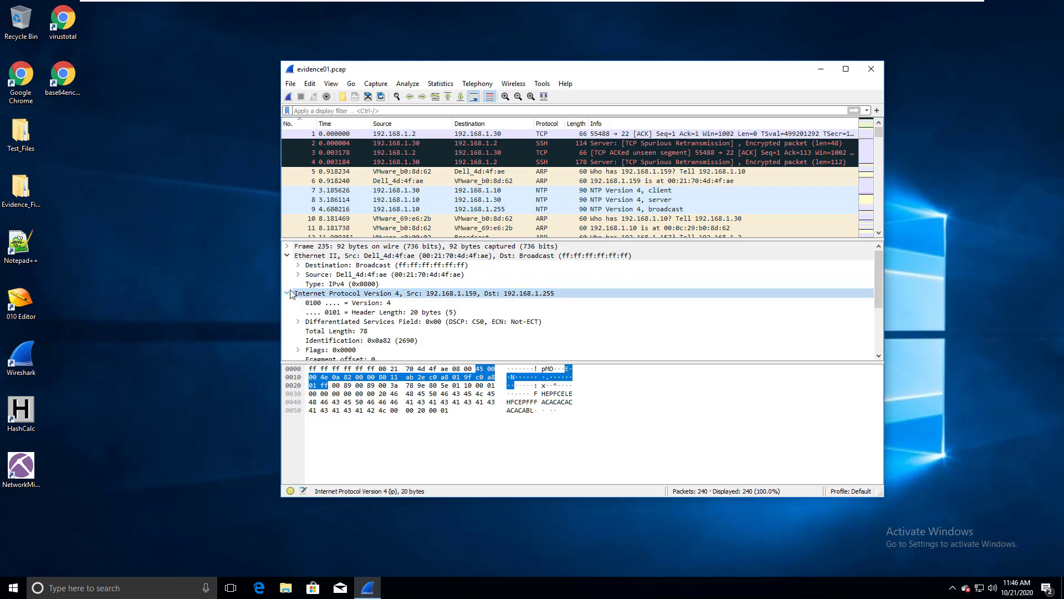
scroll(292, 294, "down", 2)
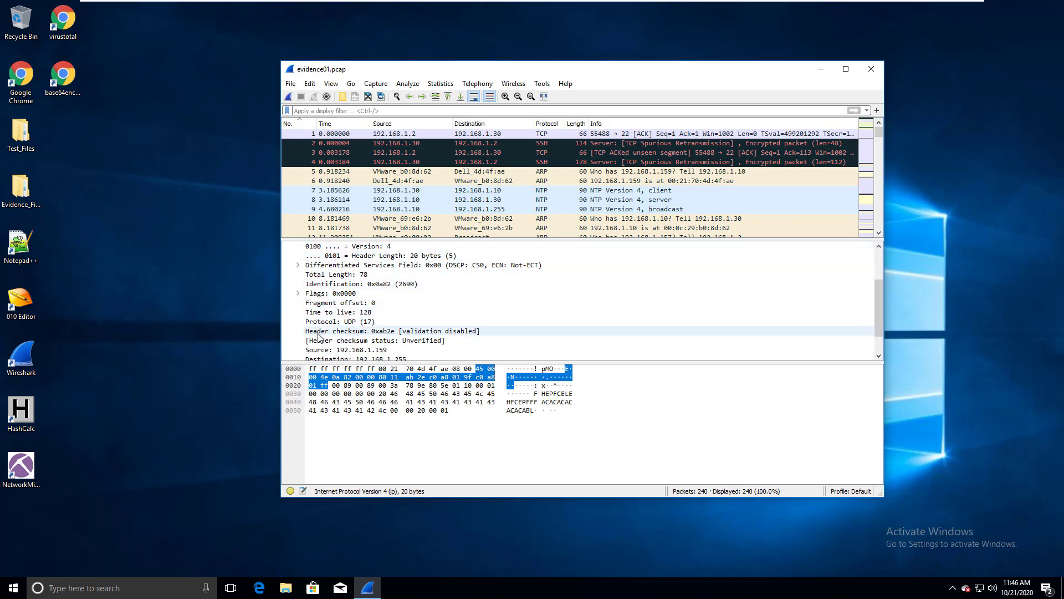
scroll(318, 337, "down", 1)
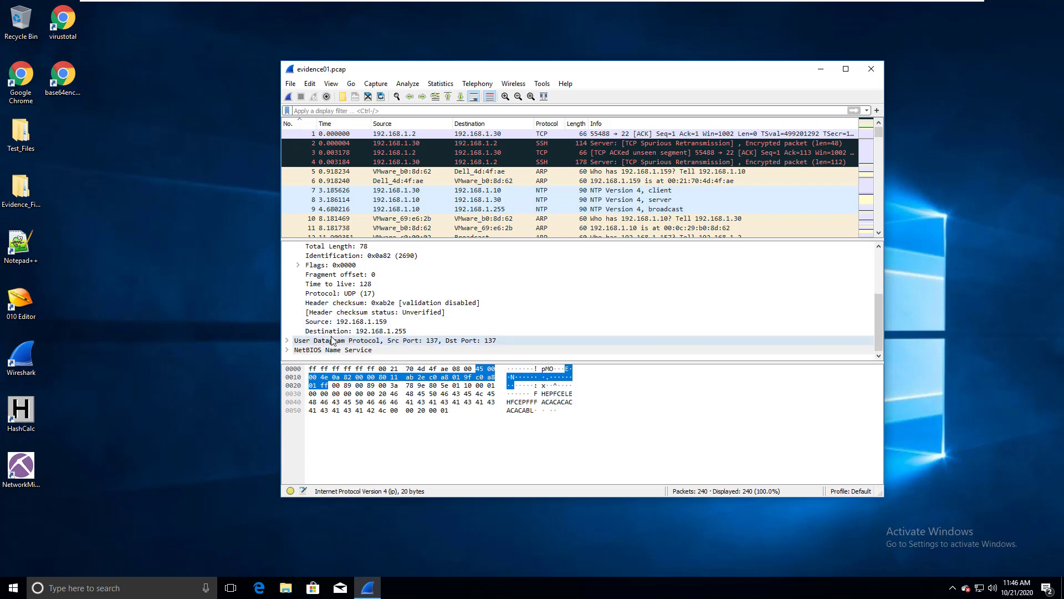
Step: Expand the User Datagram Protocol header of packet 235, highlight its bytes, and review its port, length and checksum fields
left_click(287, 340)
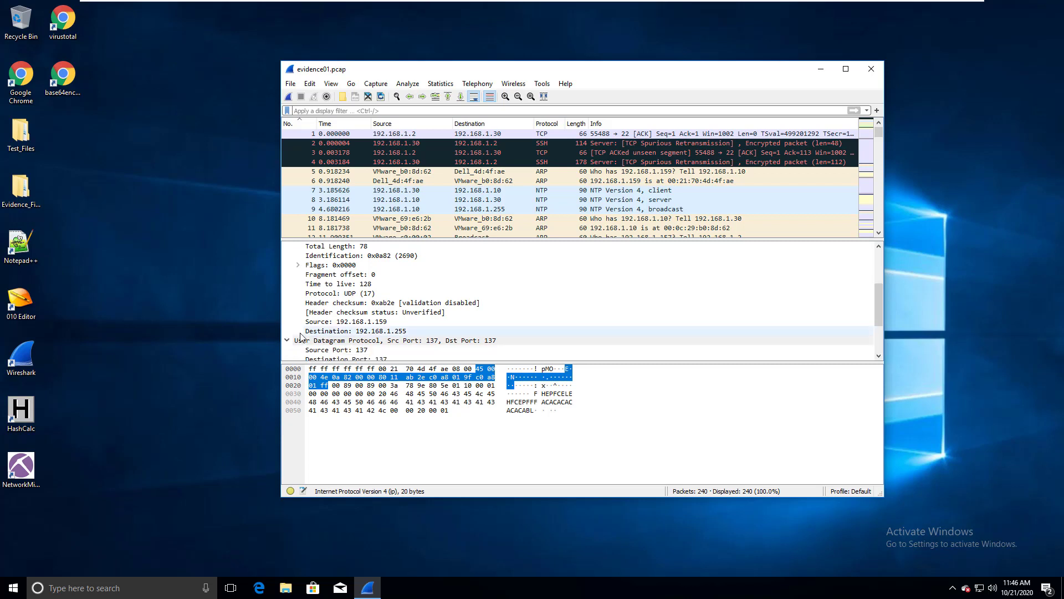
scroll(303, 338, "down", 1)
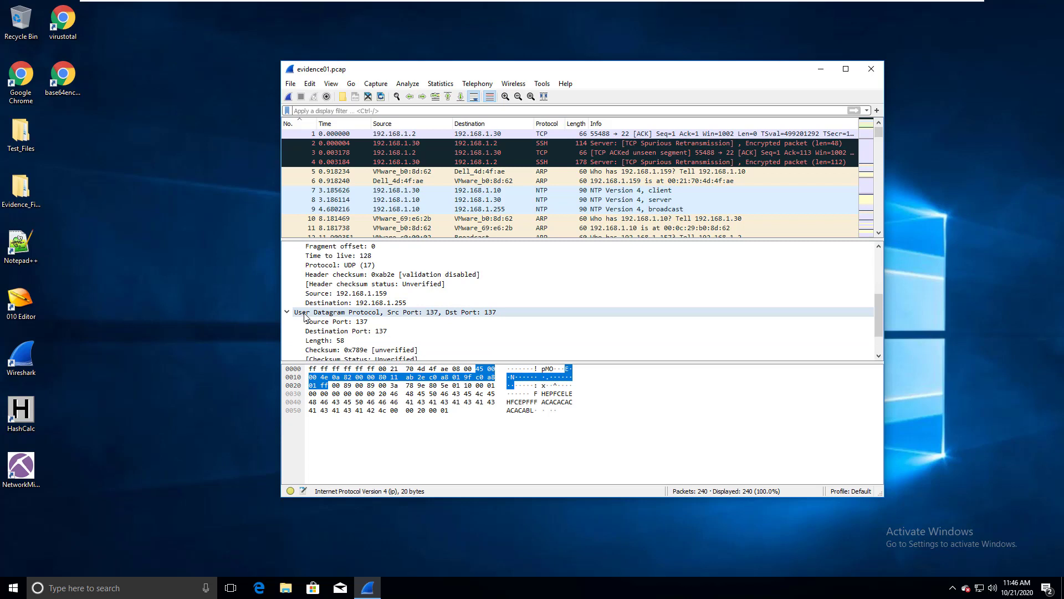
left_click(305, 312)
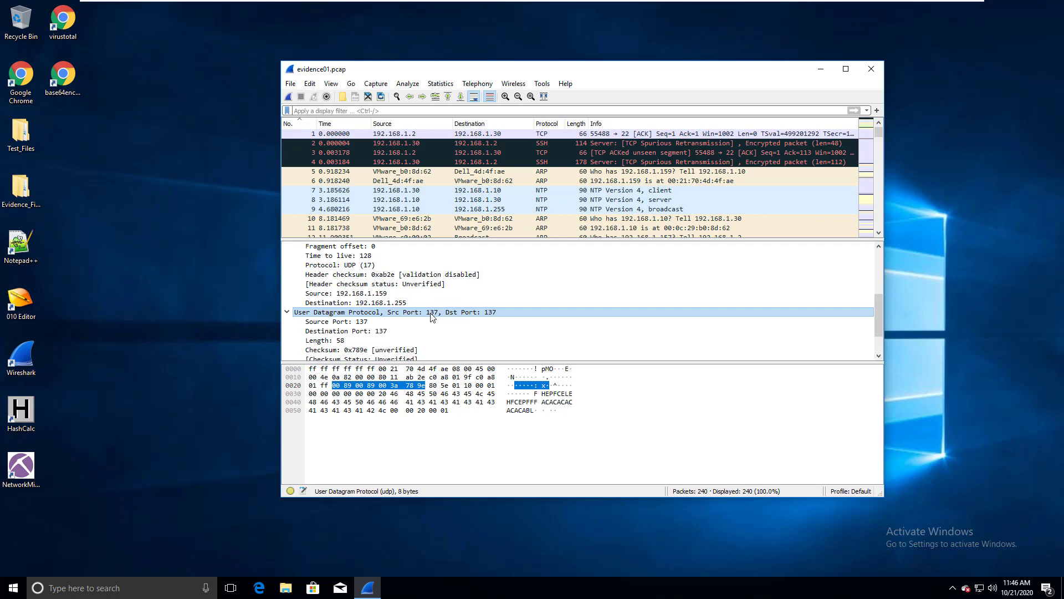
scroll(433, 318, "down", 2)
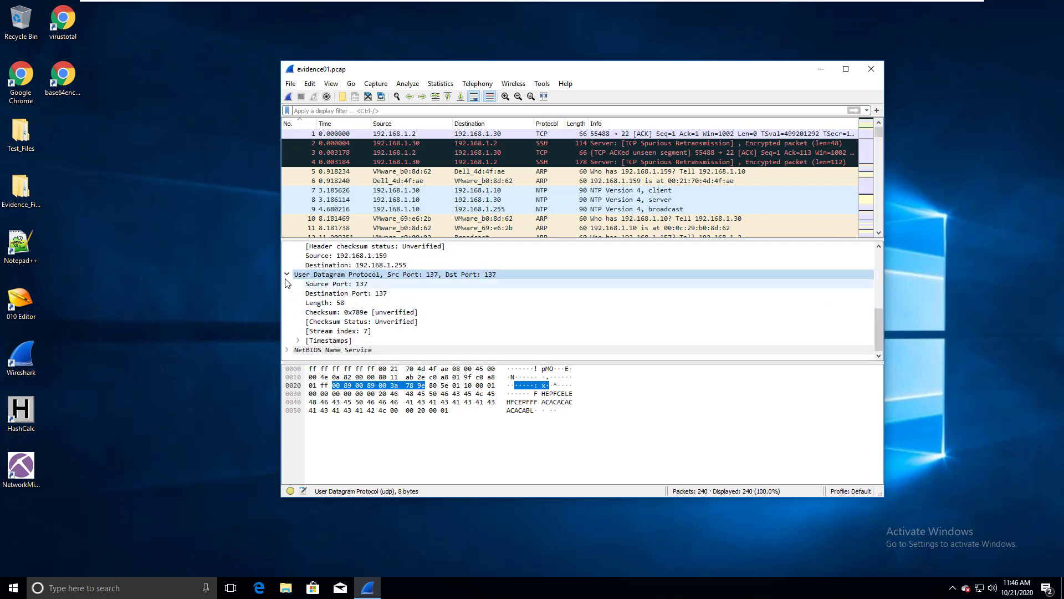
Step: Collapse the expanded UDP, IPv4 and Ethernet II headers of packet 235
scroll(288, 282, "up", 2)
scroll(289, 269, "up", 1)
scroll(289, 268, "up", 1)
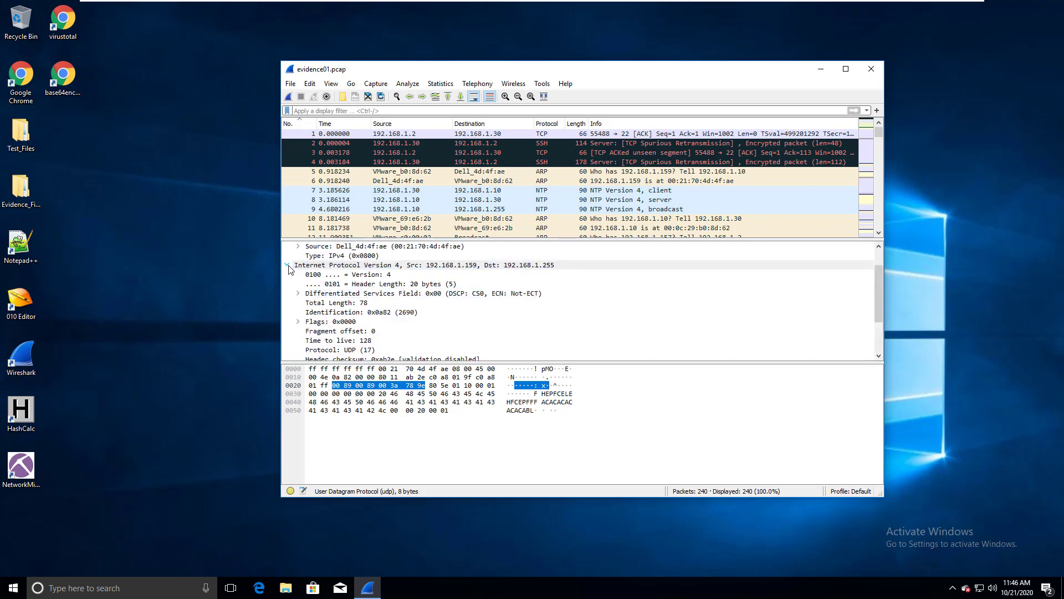
left_click(288, 265)
left_click(287, 256)
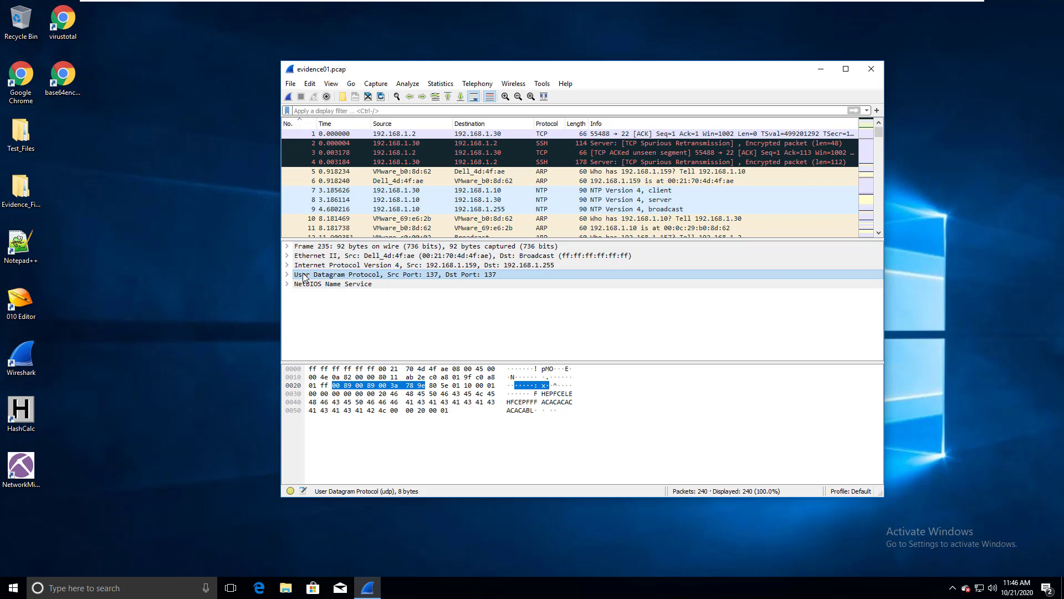
Step: Compare the raw bytes belonging to the IPv4, Ethernet II and UDP headers, ending with the UDP header selected
left_click(330, 265)
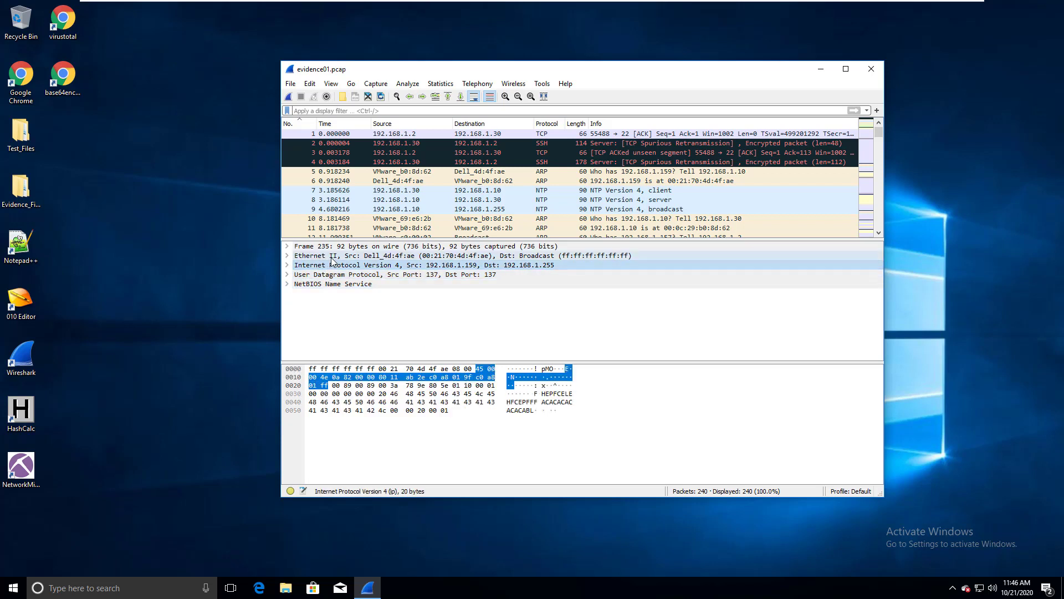
left_click(332, 256)
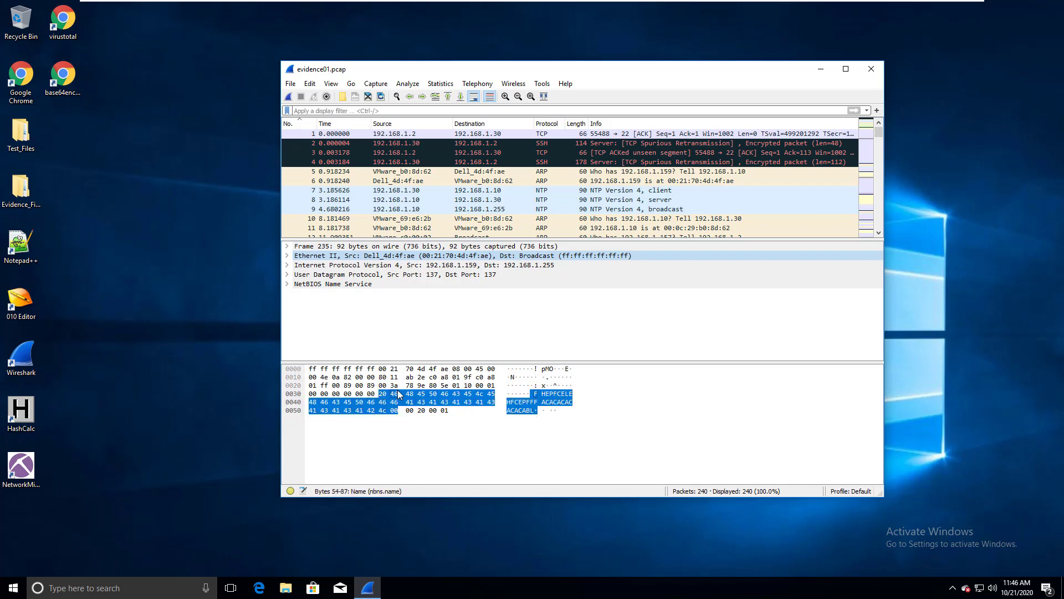
left_click(411, 275)
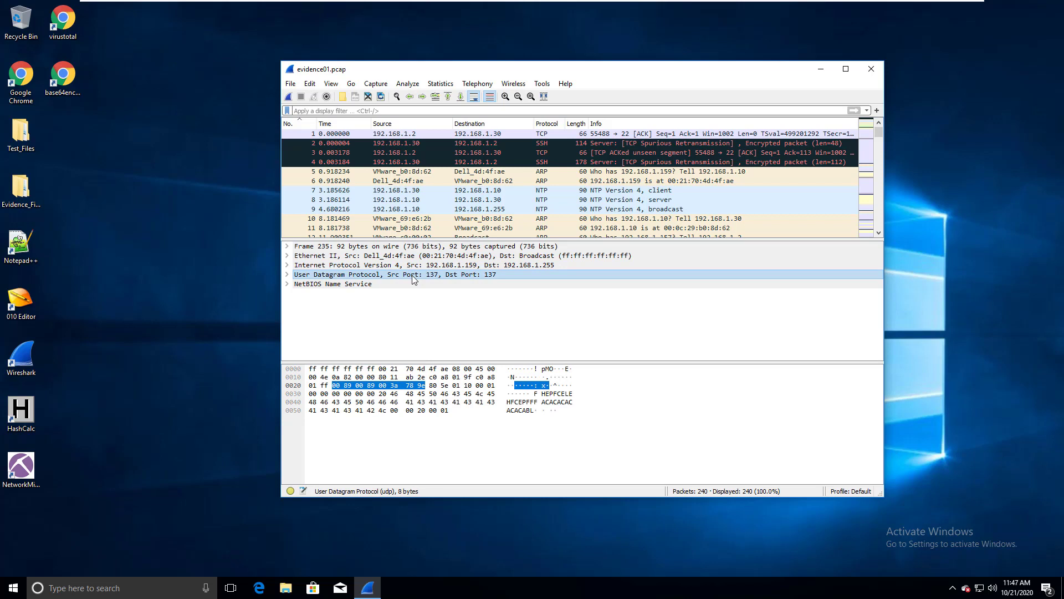
left_click(345, 472)
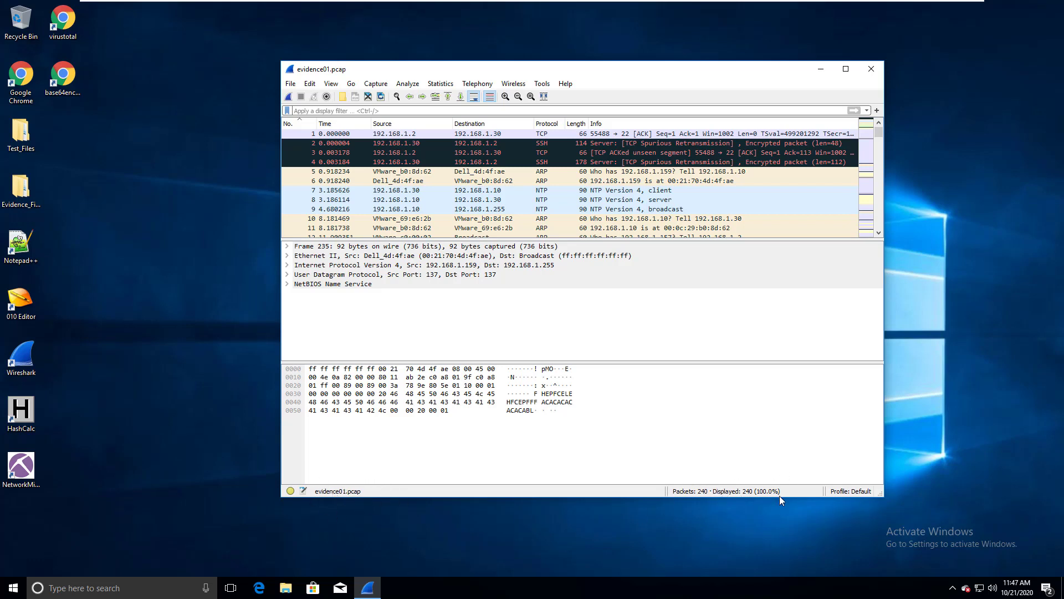
left_click(395, 275)
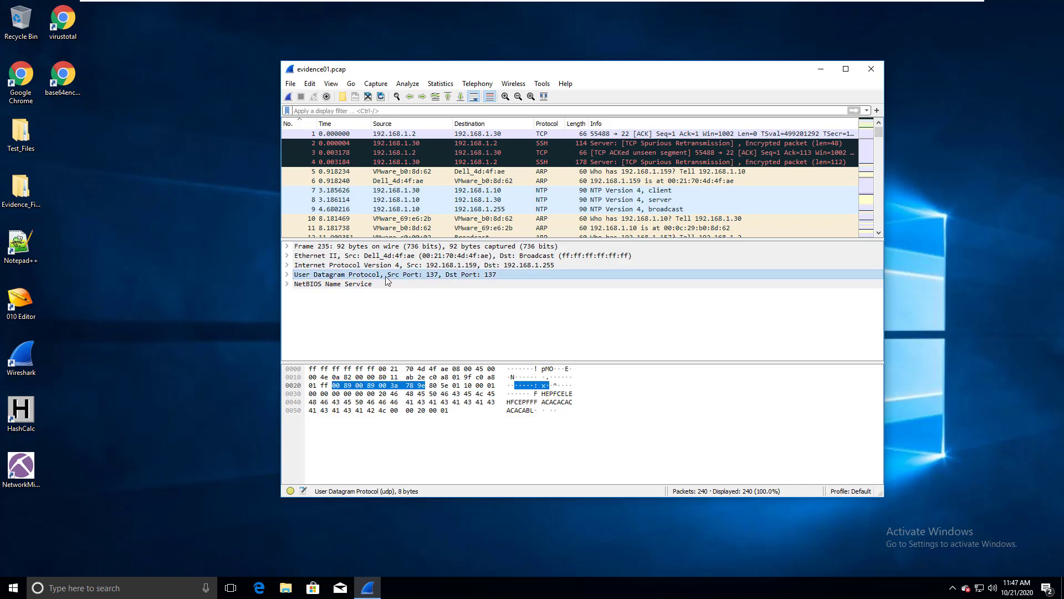
left_click(381, 267)
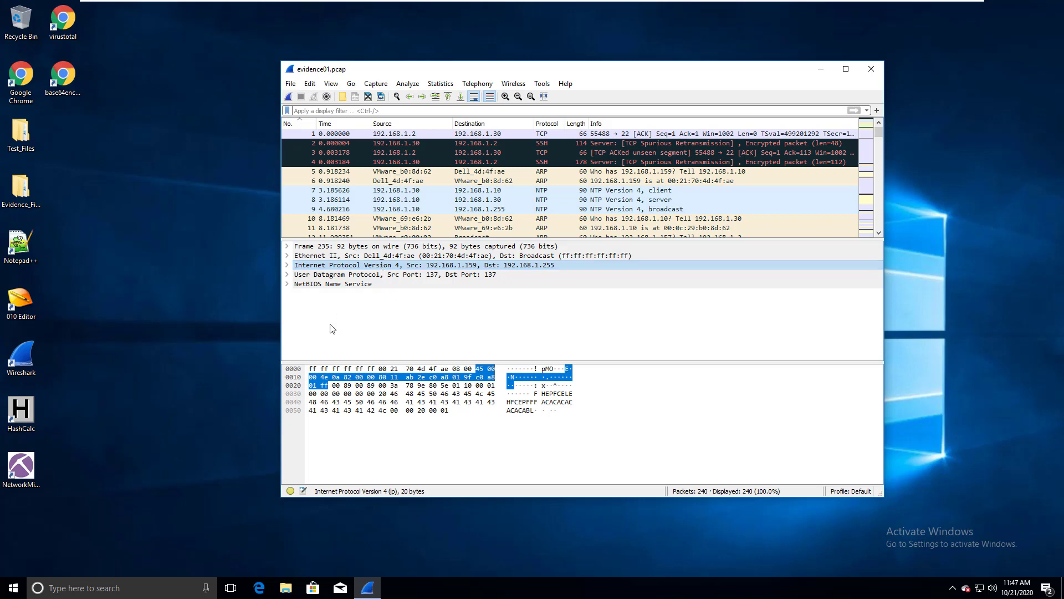
left_click(337, 275)
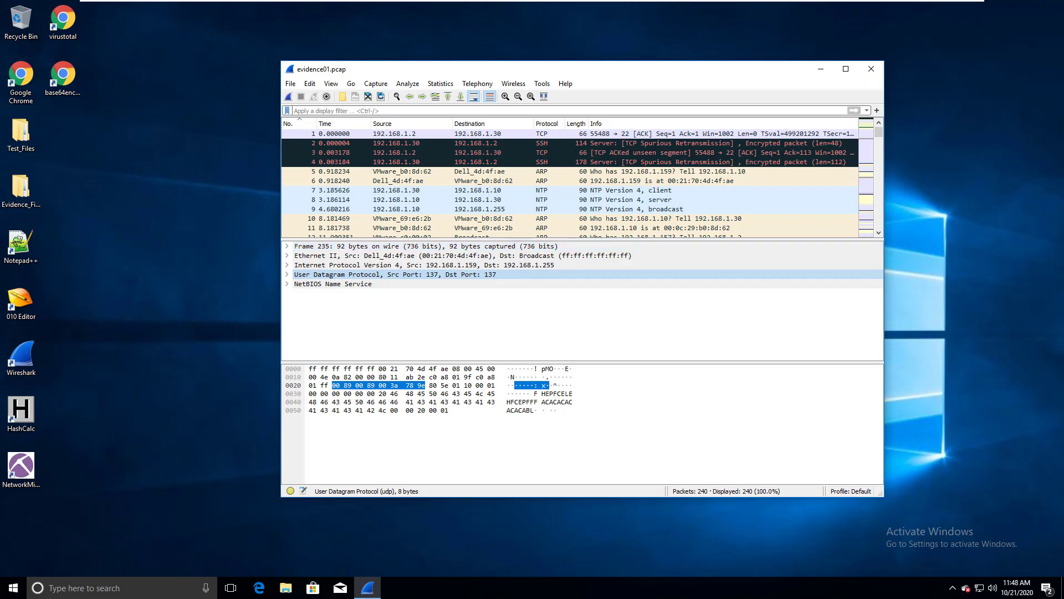
left_click(311, 111)
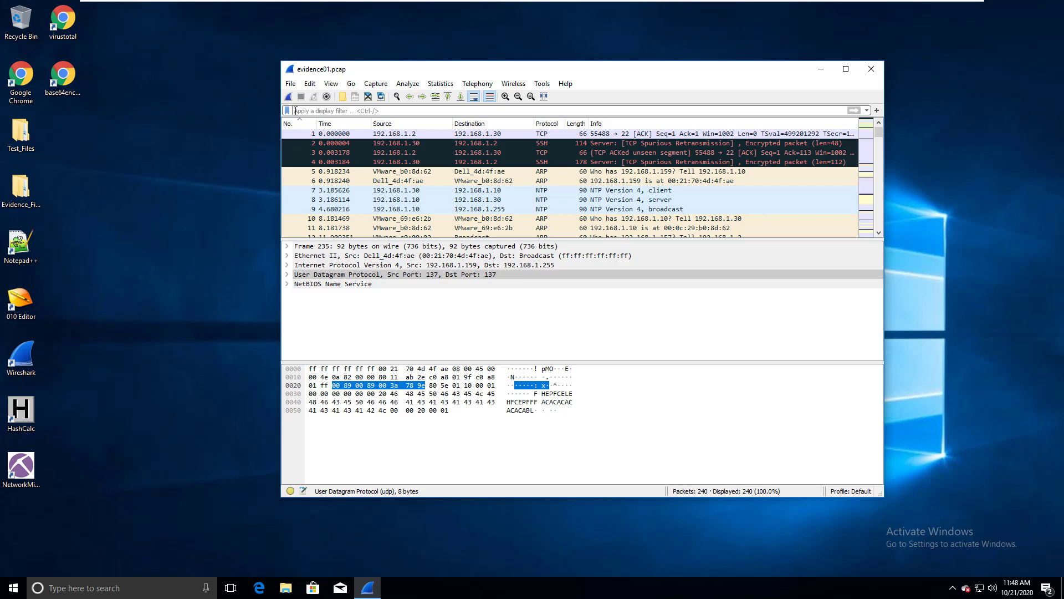
left_click(295, 111)
type("tcp")
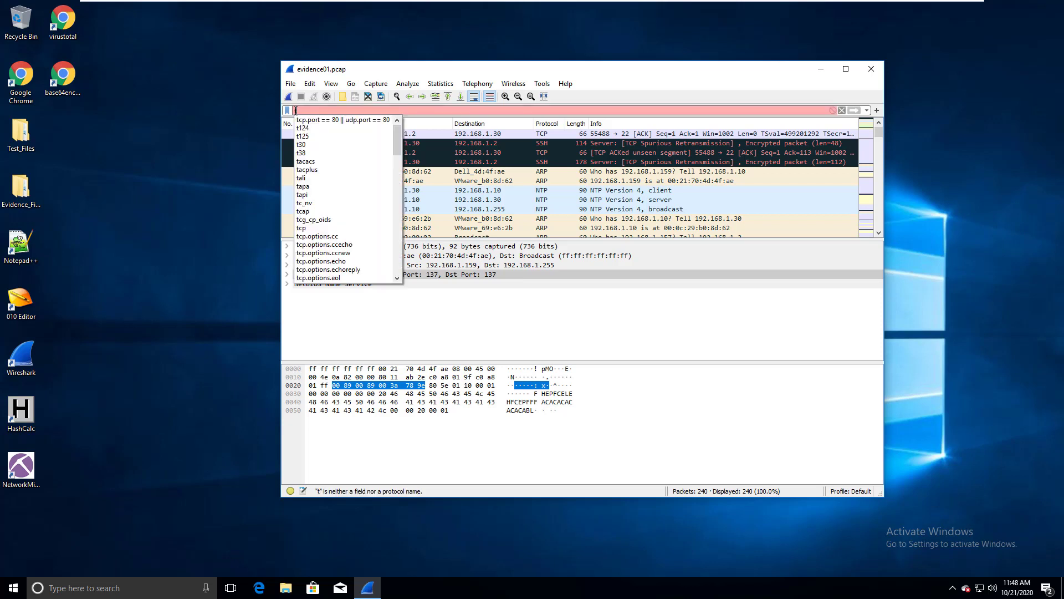
key("BackSpace")
key("BackSpace")
key("BackSpace")
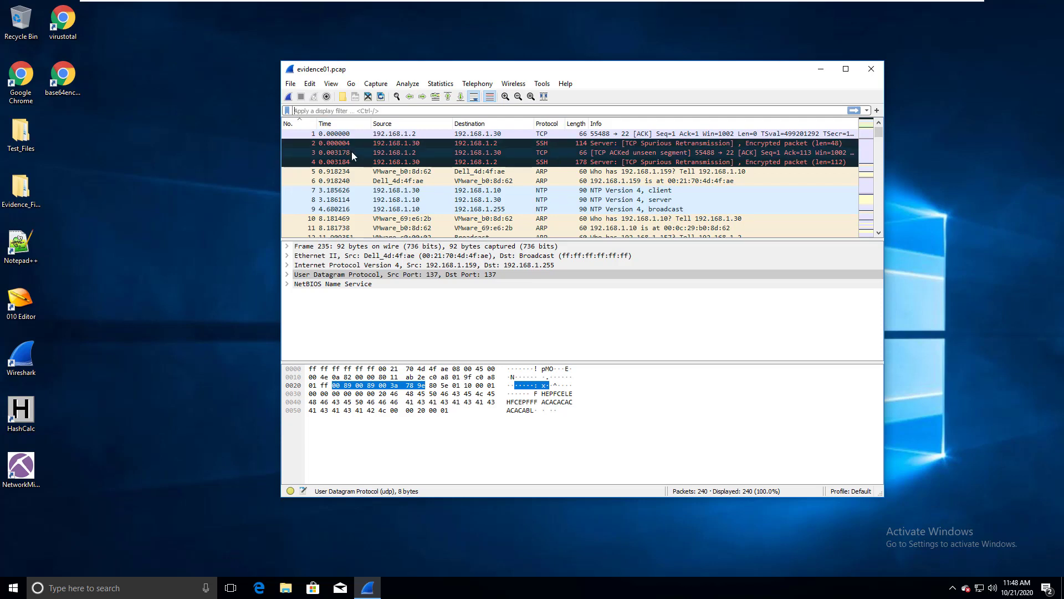
Step: Enter the display filter tcp, look through the suggested tcp expressions, and apply the filter to the capture
type("tcp")
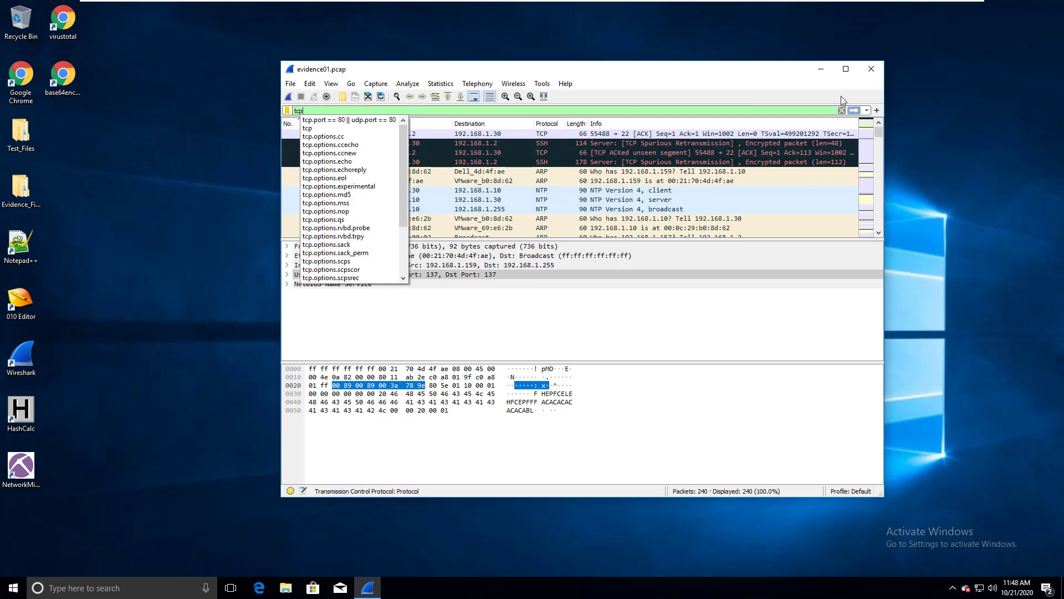
key("BackSpace")
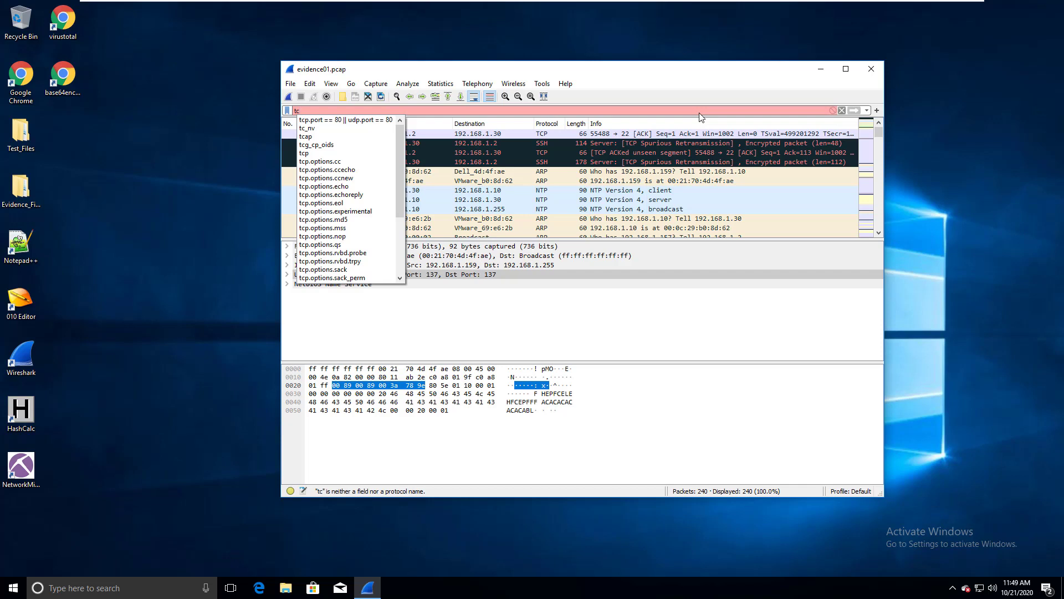
type("p")
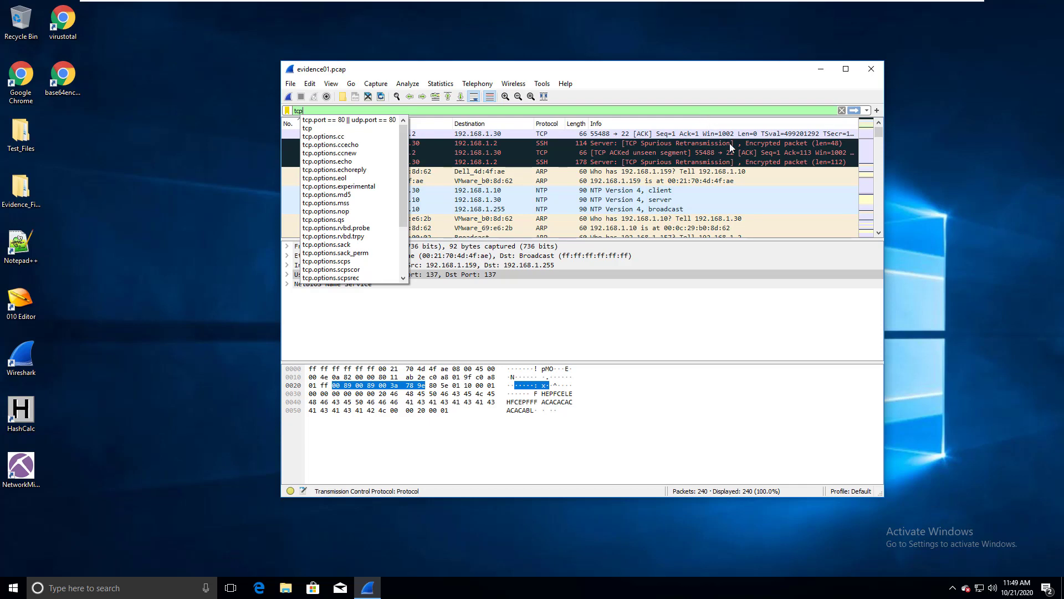
left_click_drag(401, 141, 411, 164)
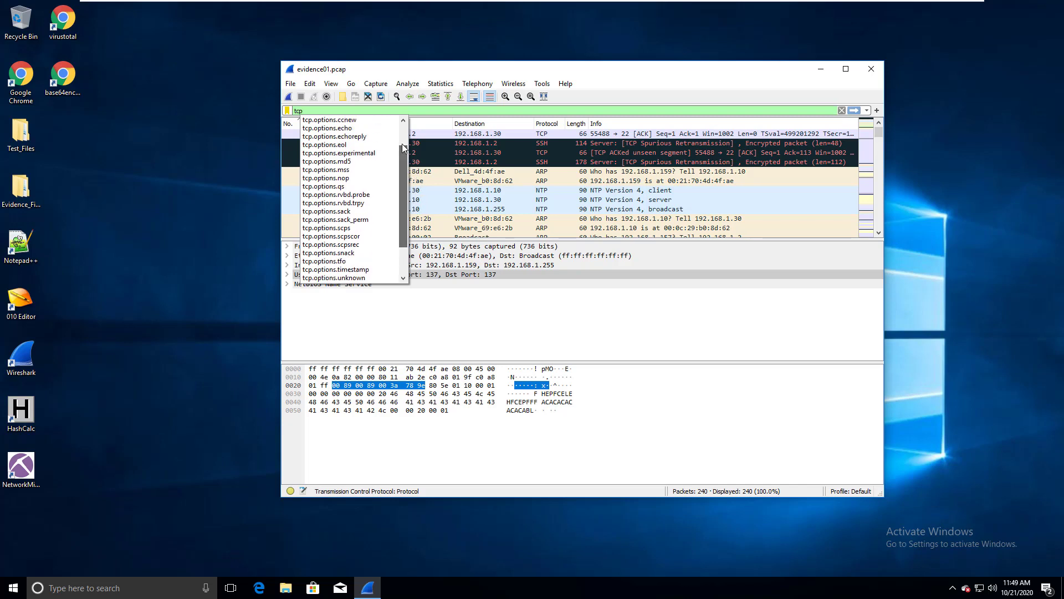
scroll(366, 186, "up", 2)
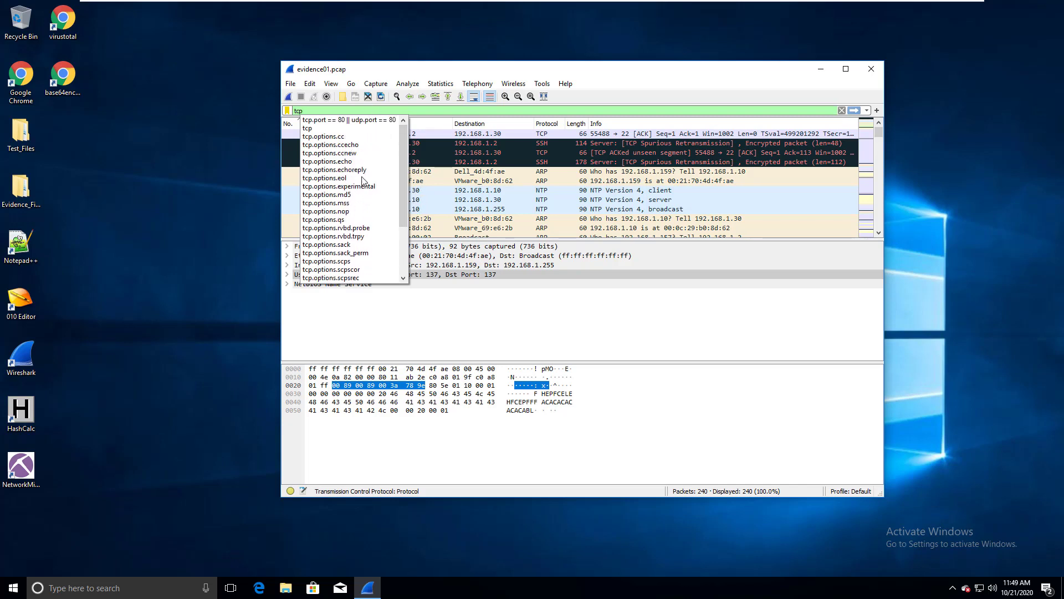
key("Return")
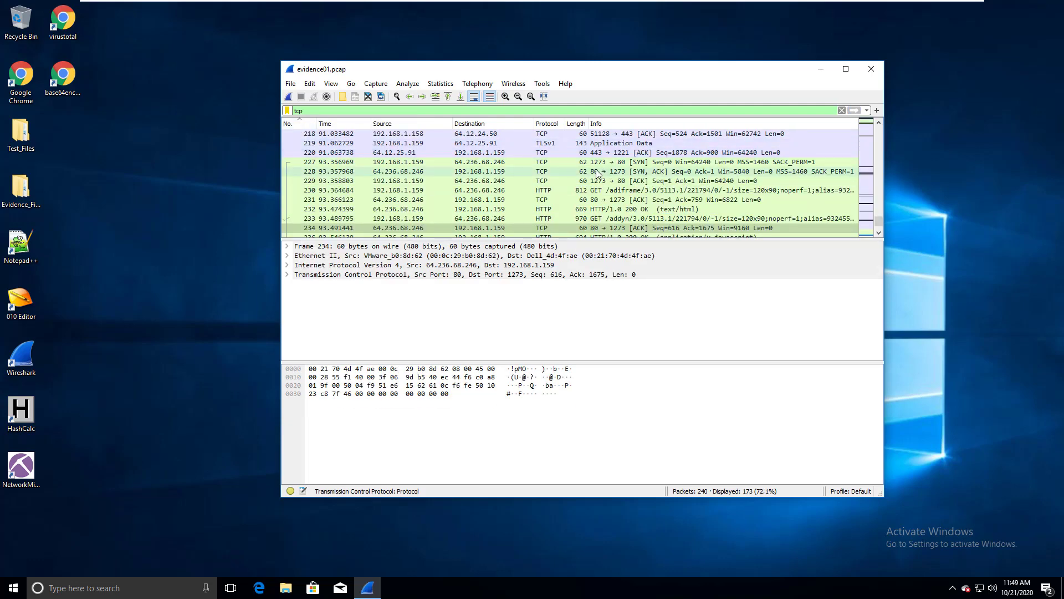
Step: Look through the filtered TCP packets, going back to the first packet and reviewing the early ones
scroll(596, 169, "down", 1)
scroll(780, 213, "up", 5)
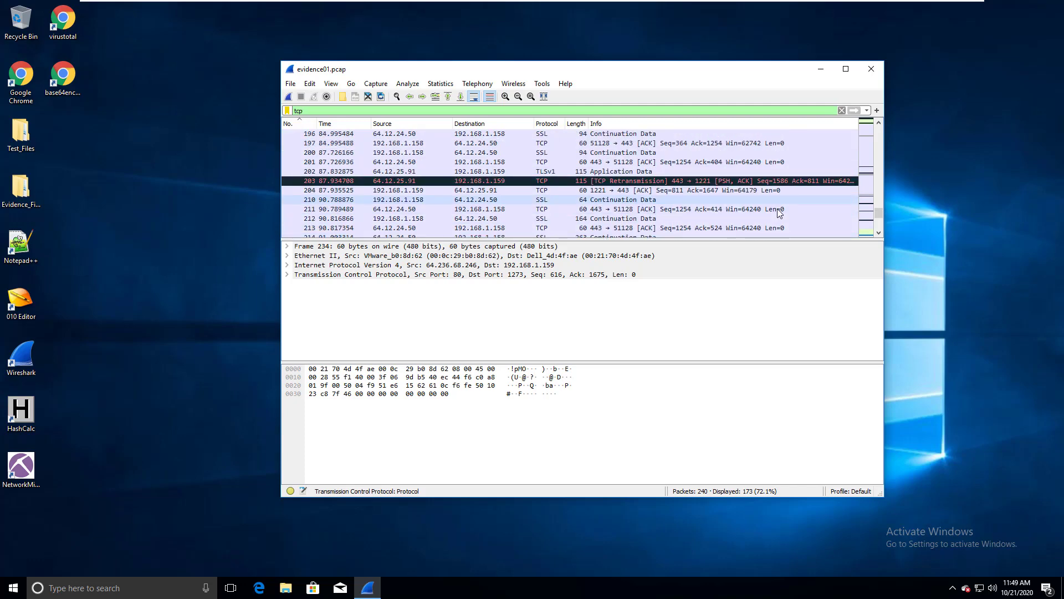
left_click_drag(877, 215, 886, 131)
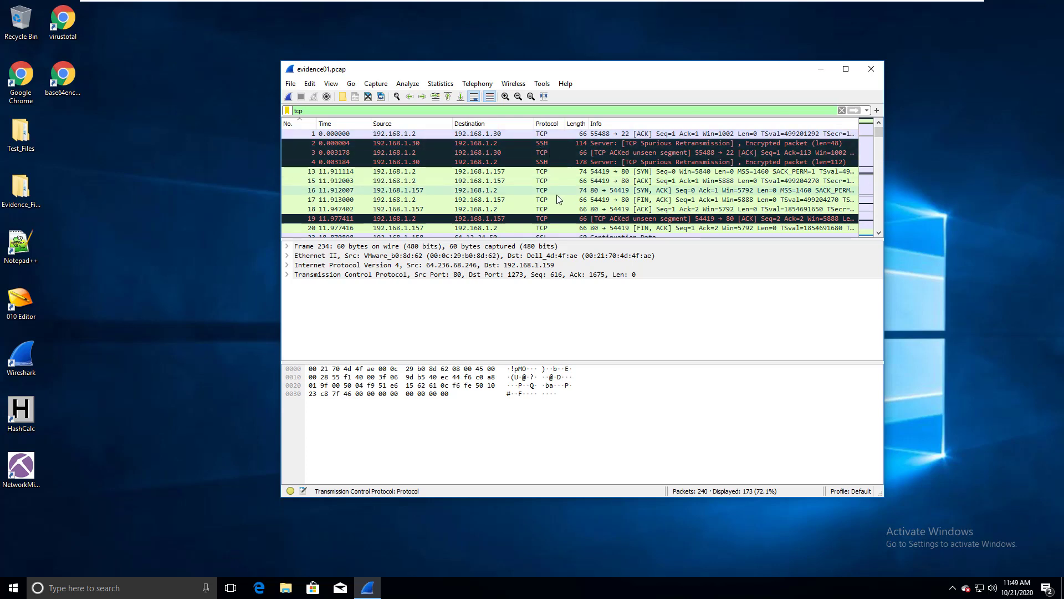
scroll(557, 195, "down", 3)
scroll(556, 176, "down", 1)
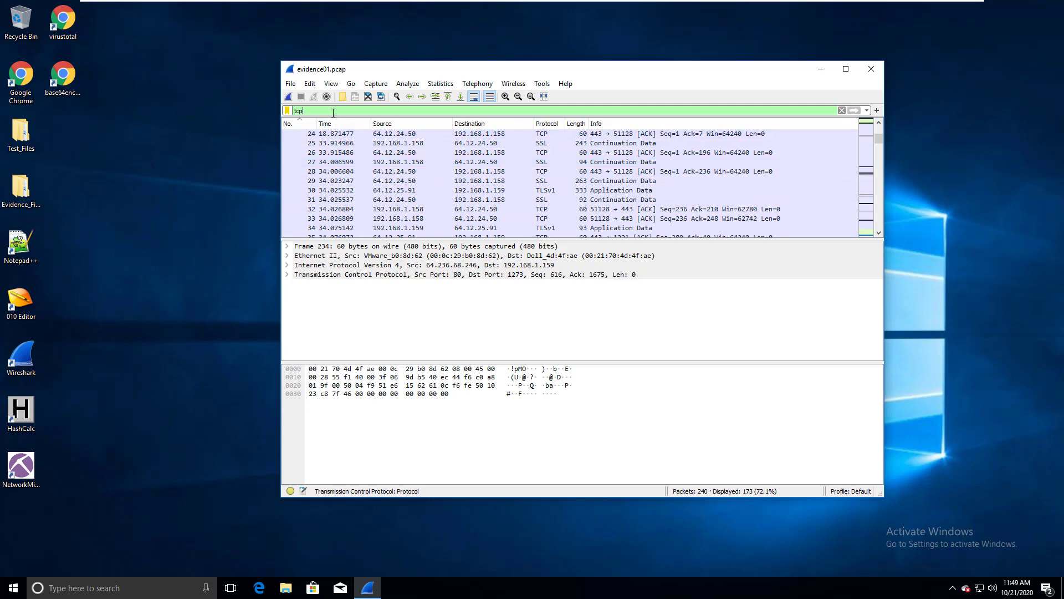
Step: Replace the tcp display filter text with the expression ip.add == 192.168.1.158
key("BackSpace")
key("BackSpace")
key("BackSpace")
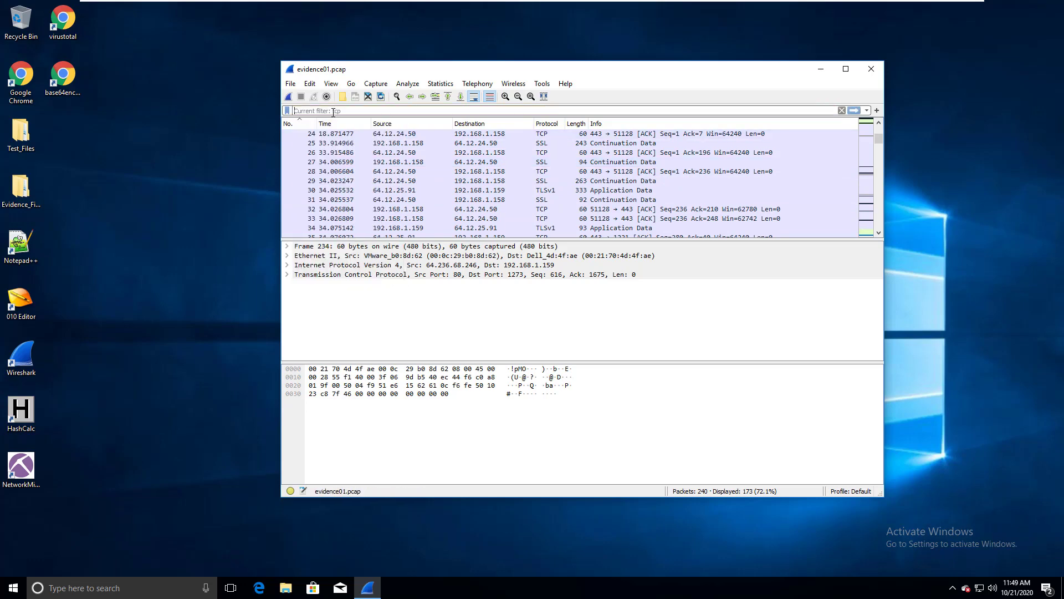
type("ip")
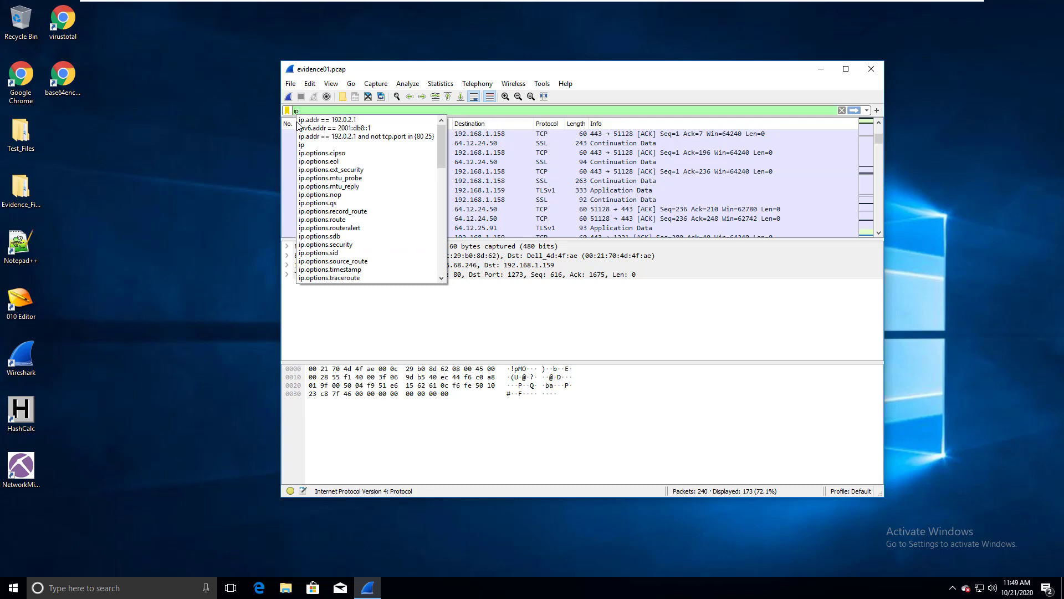
type(".add")
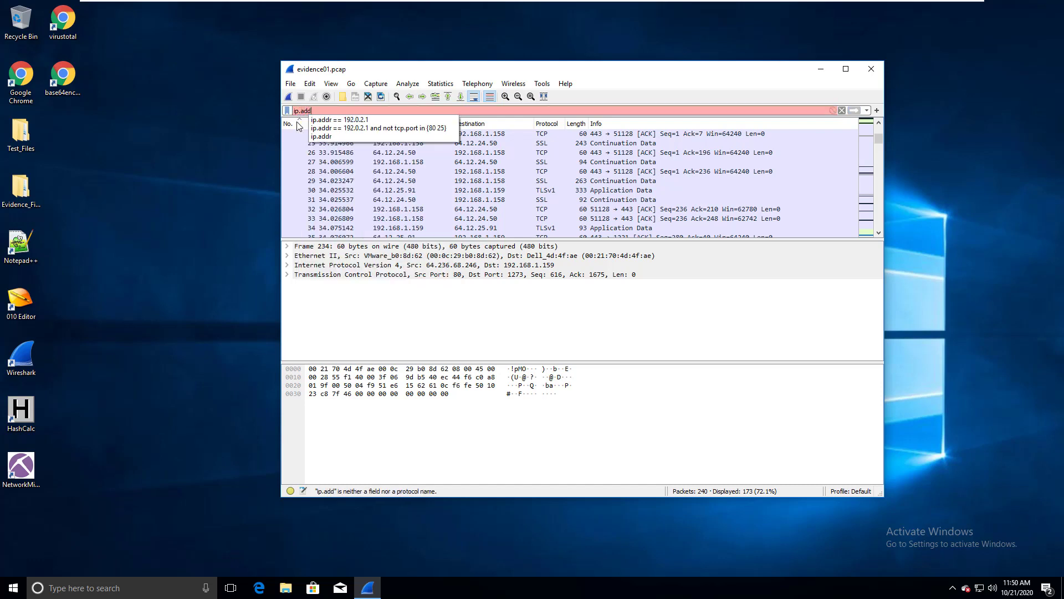
type(" ==")
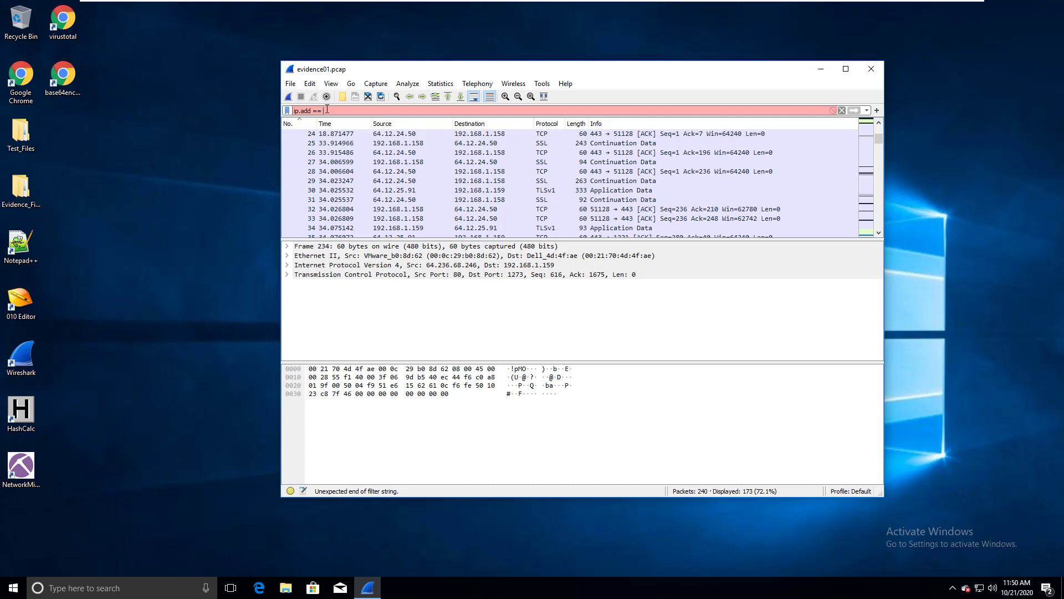
type("192.168")
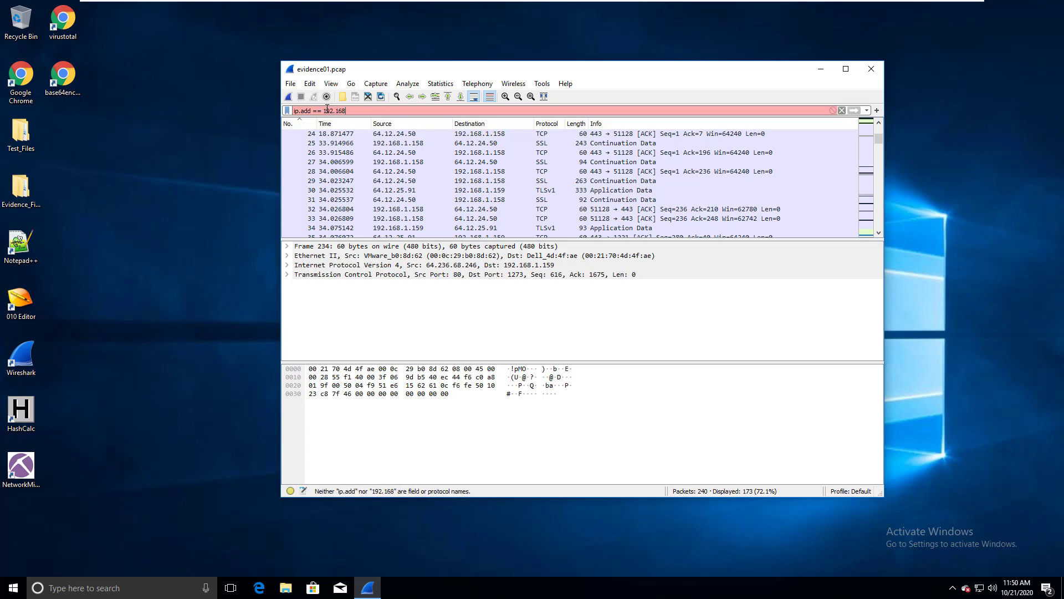
type(".1.158")
Step: Correct the display filter to ip.addr == 192.168.1.158, reusing the copied IP address, and apply it to the capture
double_click(326, 111)
key("ctrl+c")
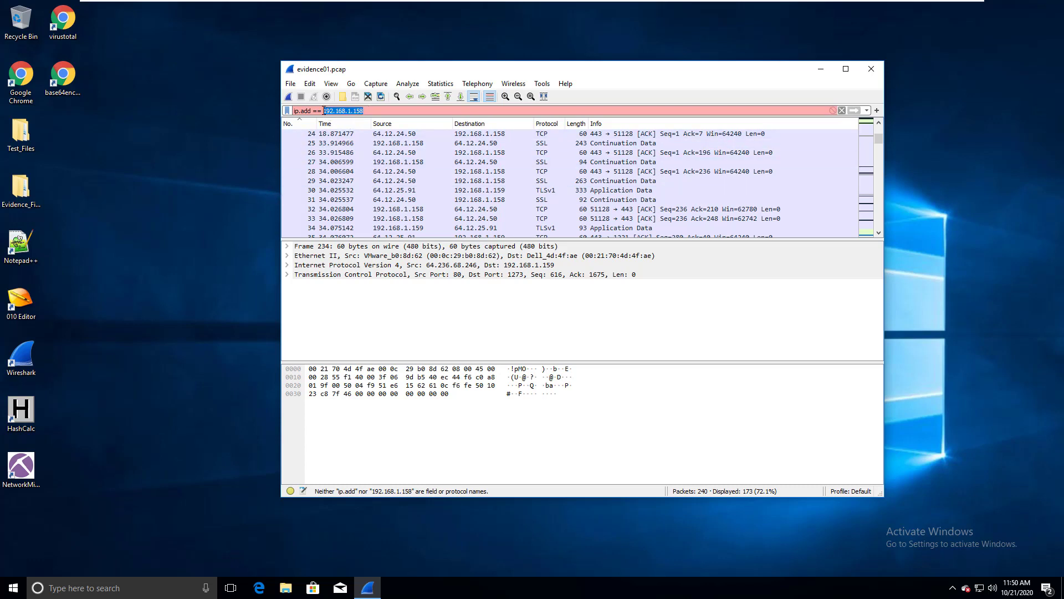
key("BackSpace")
key("BackSpace")
key("BackSpace")
key("BackSpace")
key("BackSpace")
key("BackSpace")
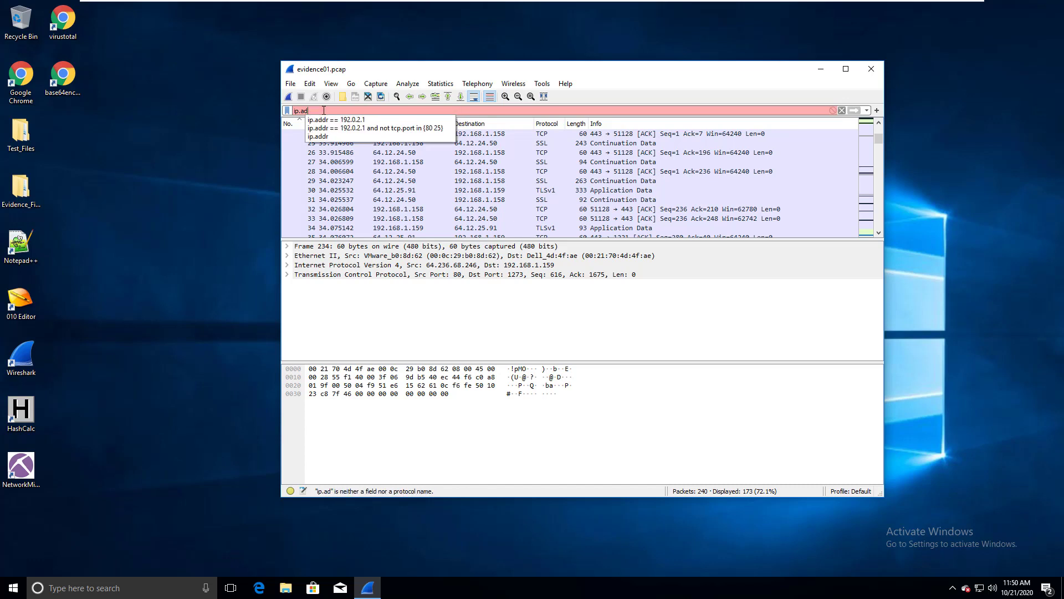
type("dr")
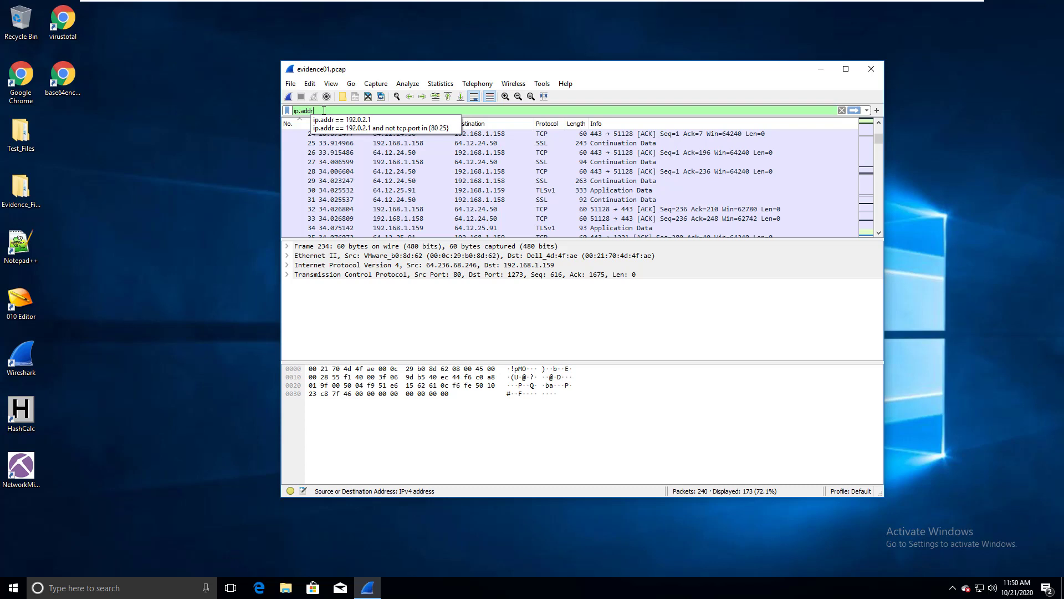
type(" ==")
key("ctrl+v")
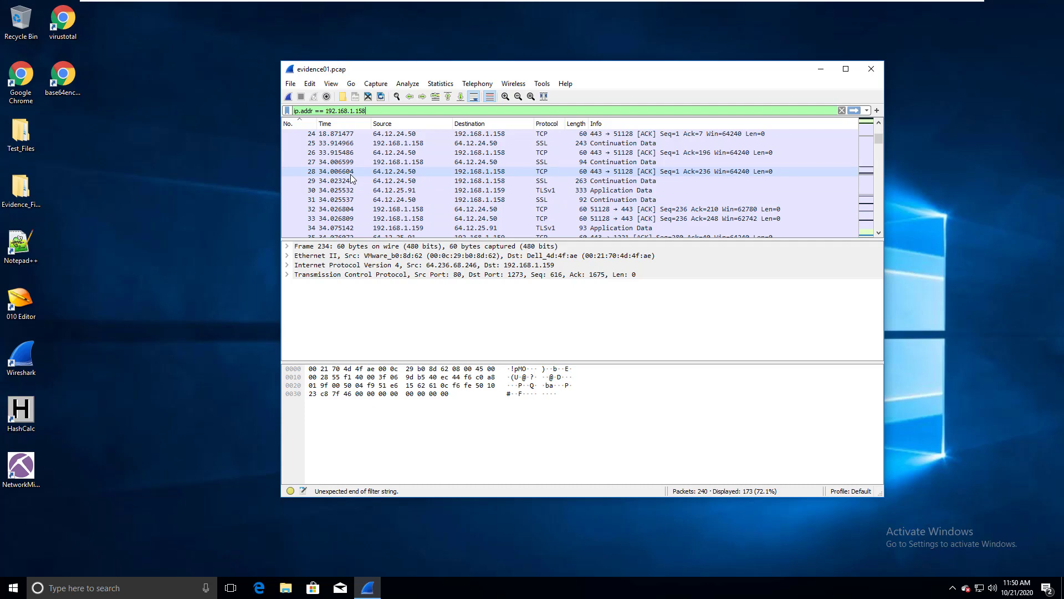
key("Return")
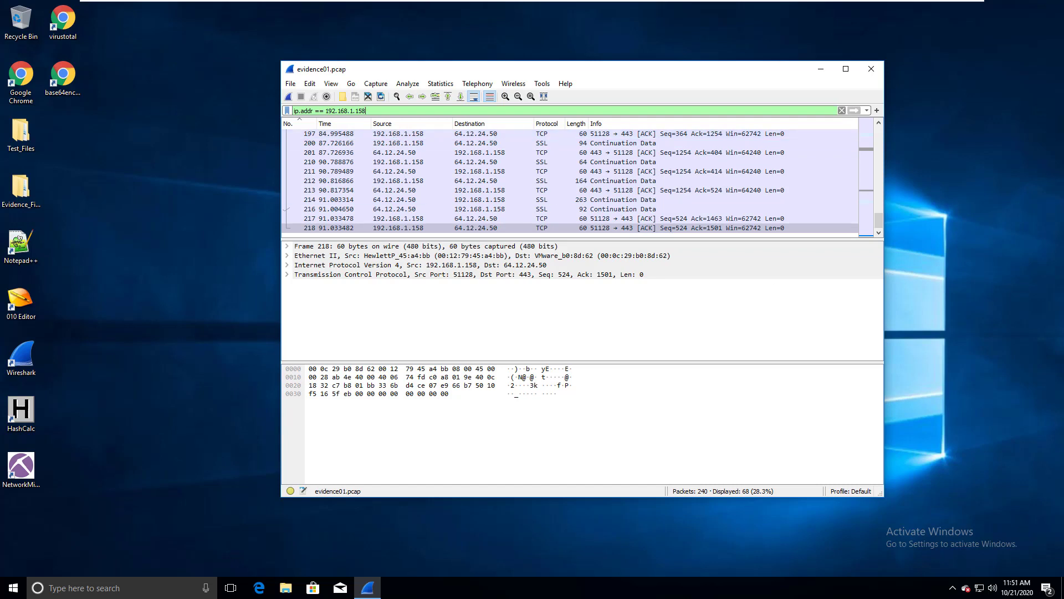
Step: Cut the display filter back to ip. and choose the suggested ip.src field for it
left_click_drag(366, 111, 318, 113)
left_click_drag(325, 113, 326, 113)
key("BackSpace")
key("BackSpace")
key("BackSpace")
key("BackSpace")
key("BackSpace")
key("BackSpace")
key("BackSpace")
key("BackSpace")
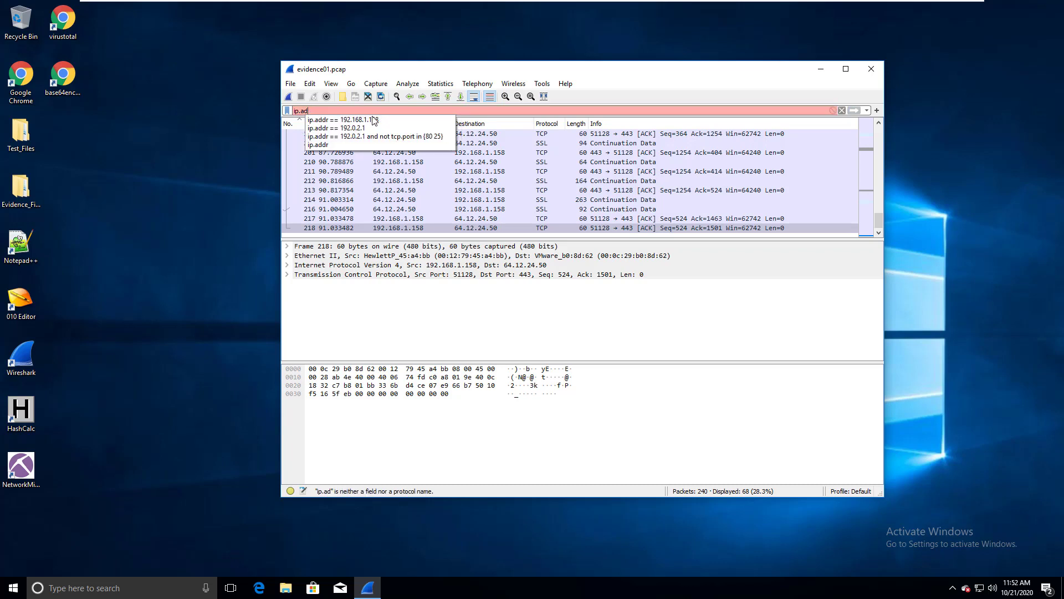
key("BackSpace")
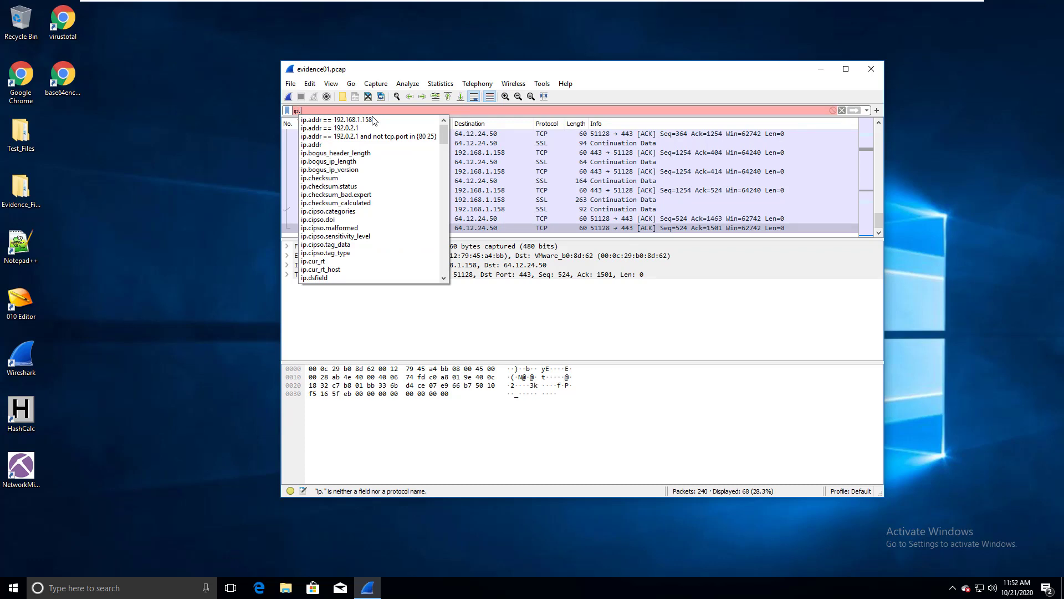
scroll(413, 216, "down", 10)
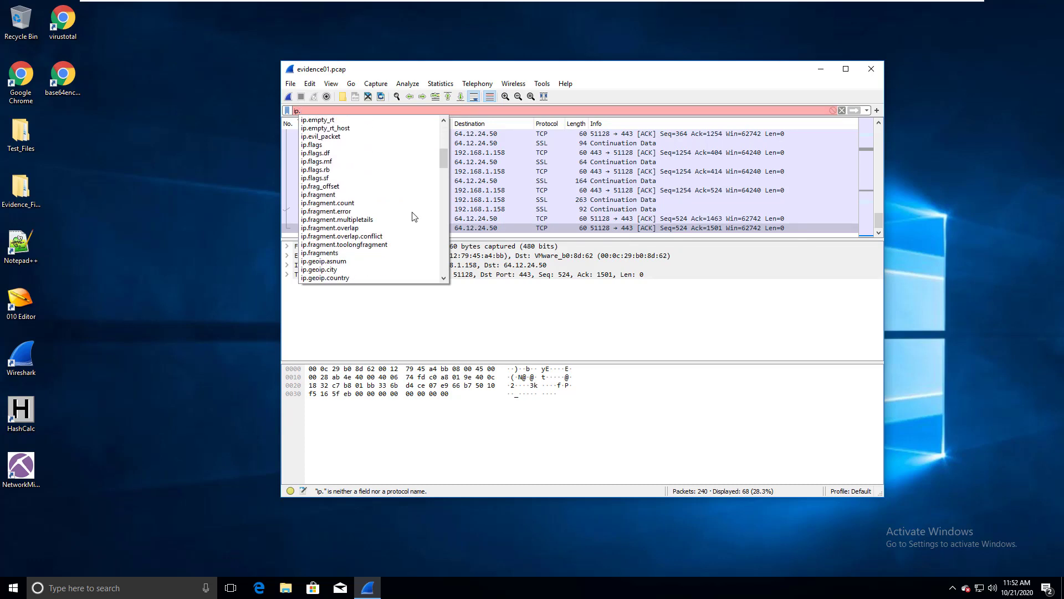
scroll(413, 216, "down", 20)
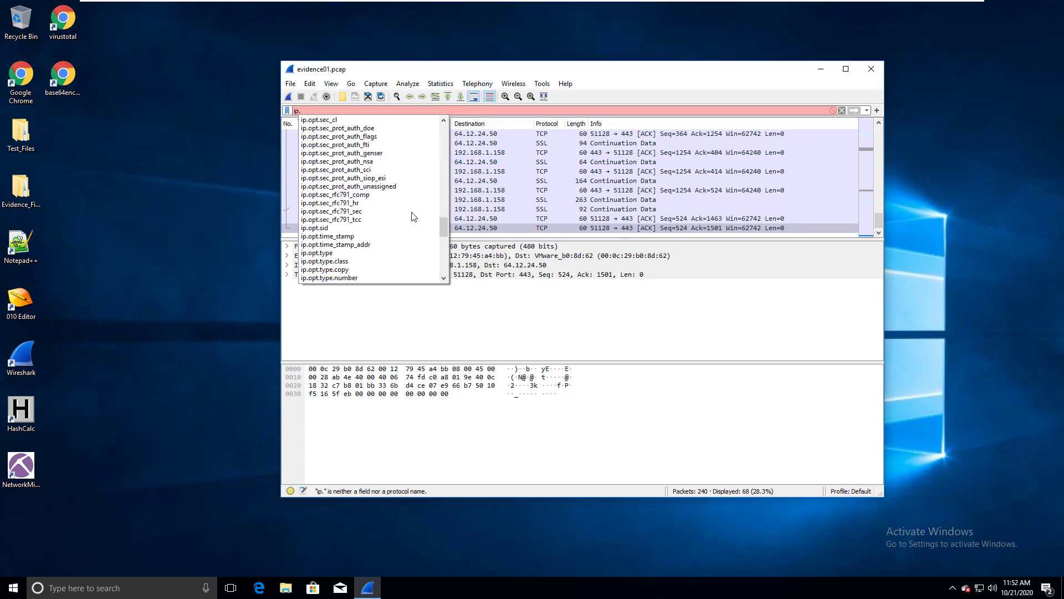
scroll(413, 216, "down", 10)
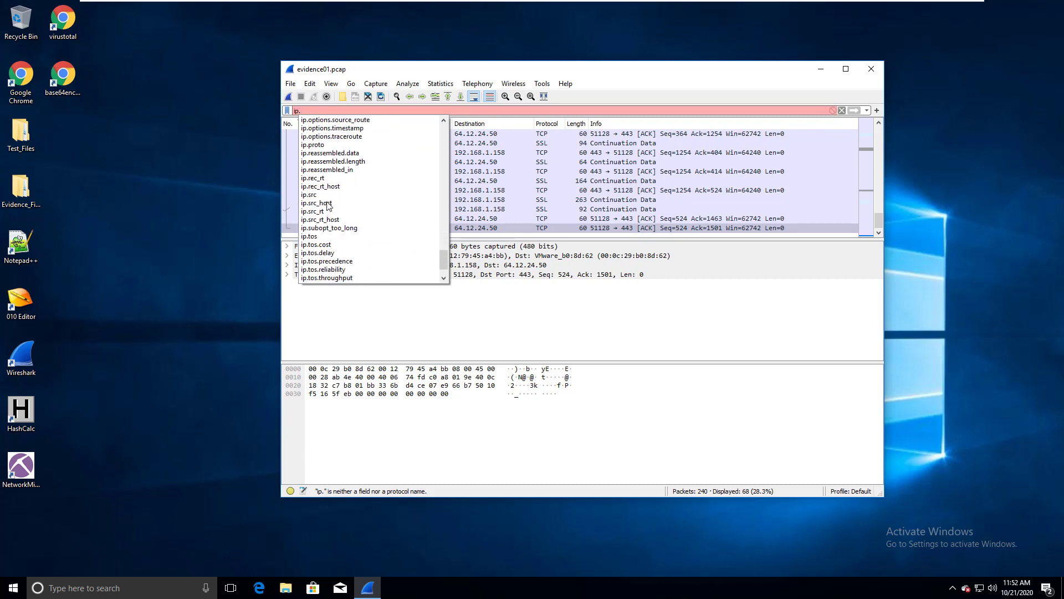
left_click(314, 195)
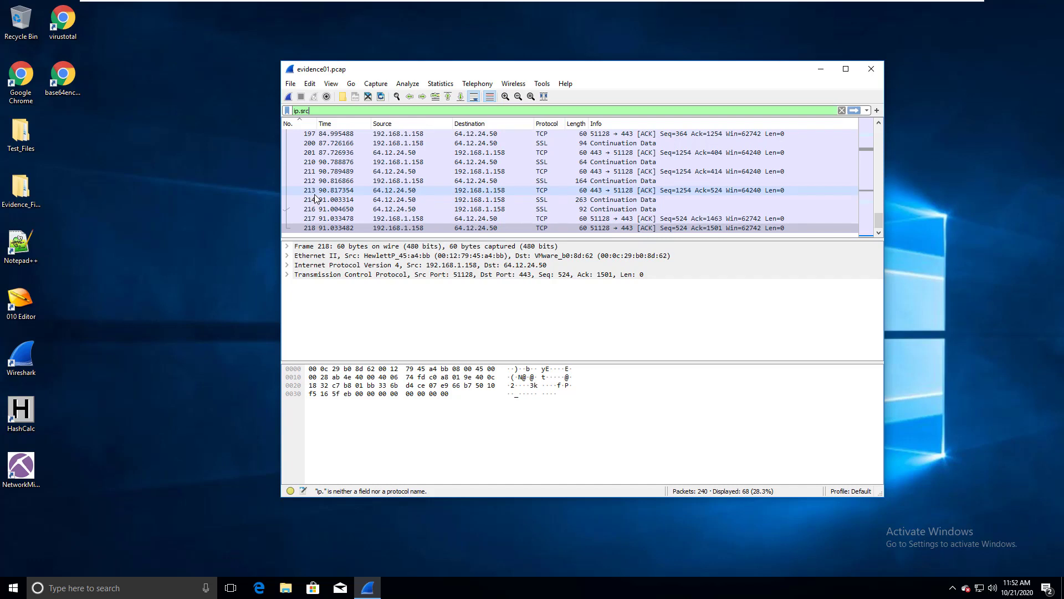
Step: Complete the source filter as ip.src == 192.168.1.158 and apply it to the capture
type("==192.168.1.158")
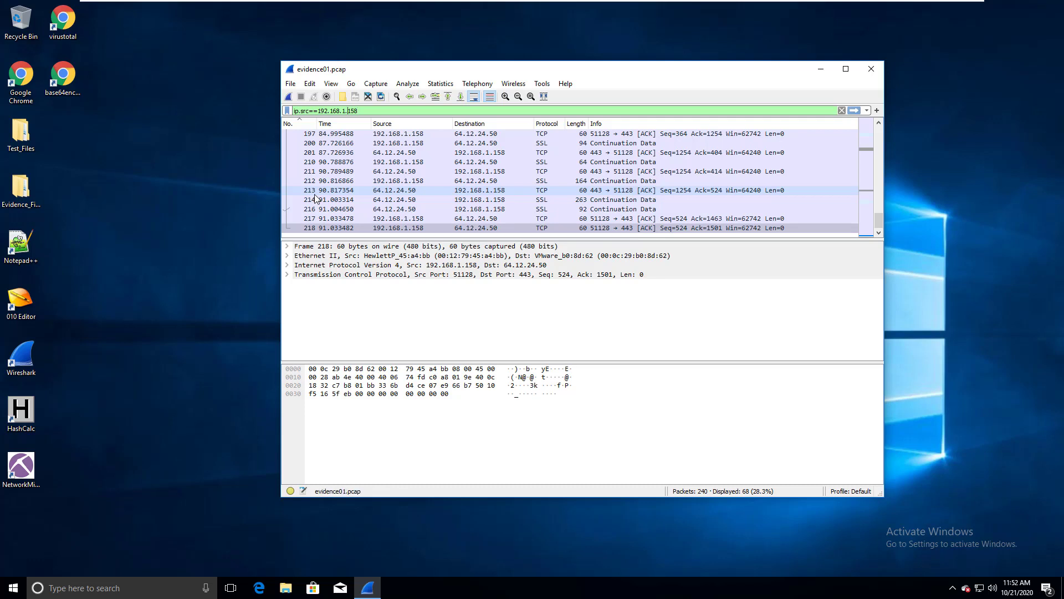
key("Left")
key("Right")
key("Return")
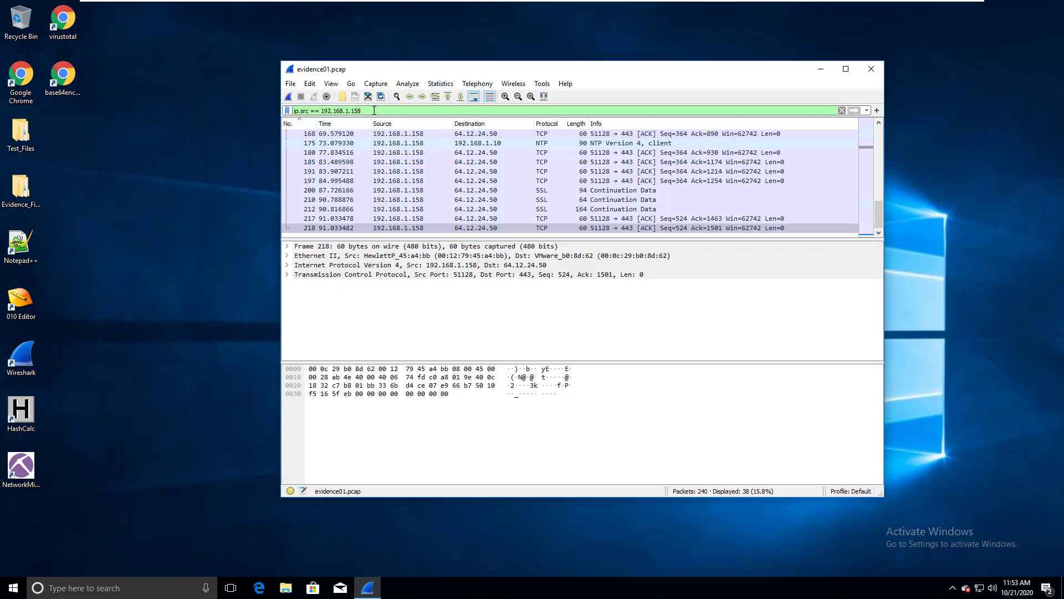
Step: Review the packets sent from 192.168.1.158, then clear the display filter so the whole capture is listed
left_click_drag(375, 110, 322, 114)
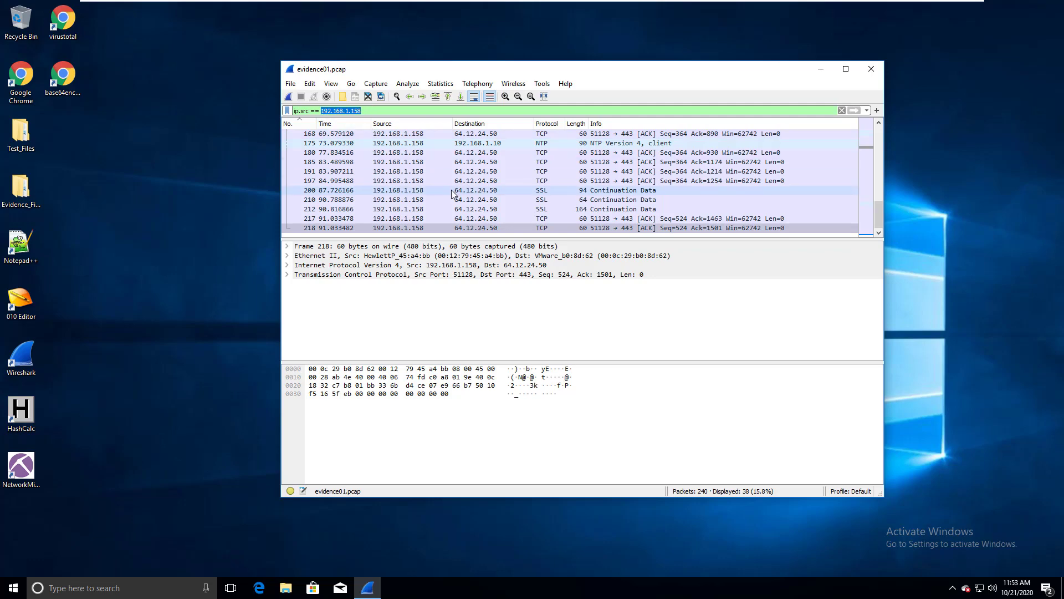
scroll(452, 194, "up", 8)
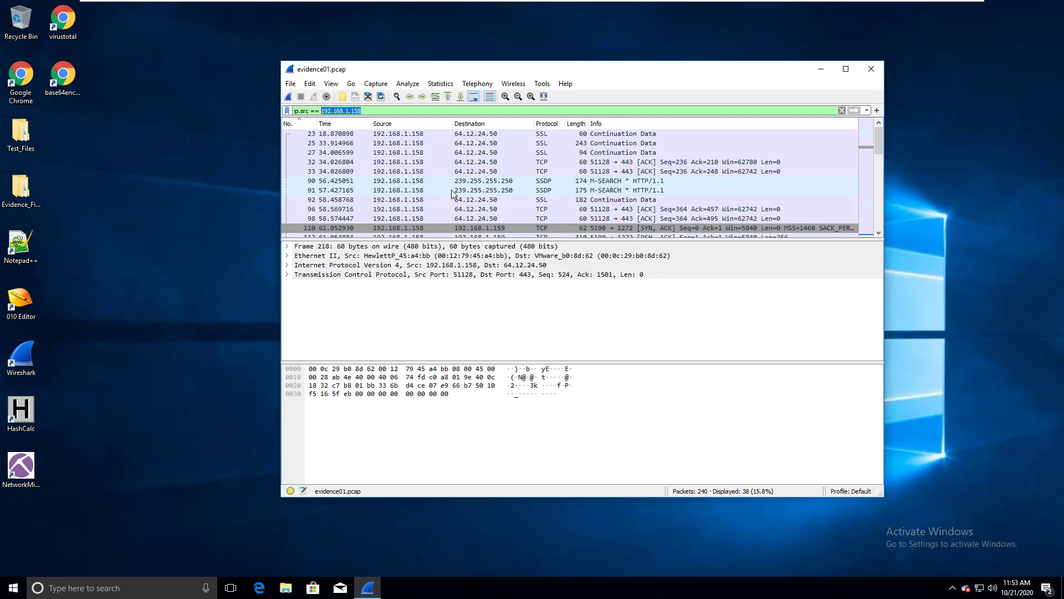
key("BackSpace")
key("BackSpace")
key("BackSpace")
key("BackSpace")
key("BackSpace")
key("BackSpace")
key("BackSpace")
key("BackSpace")
key("BackSpace")
key("BackSpace")
key("BackSpace")
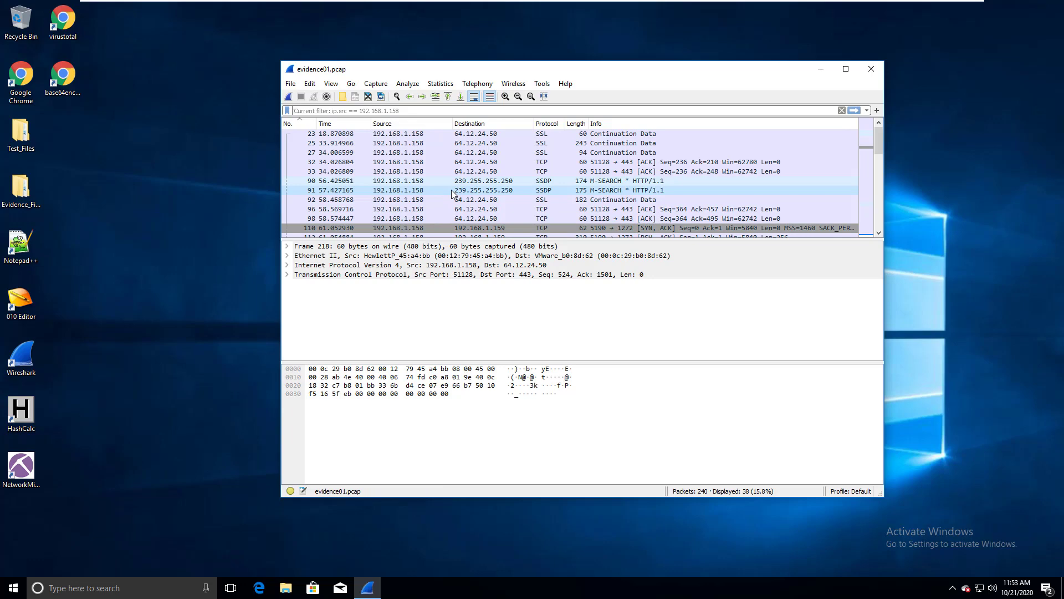
left_click(854, 110)
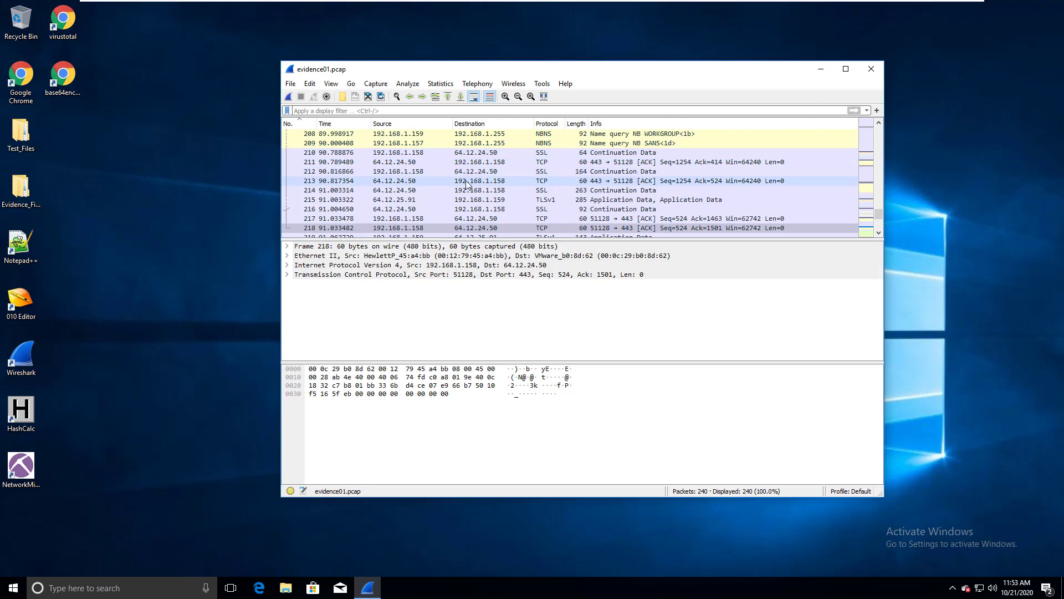
Step: Select TCP packet 213 and follow its TCP stream
left_click(467, 183)
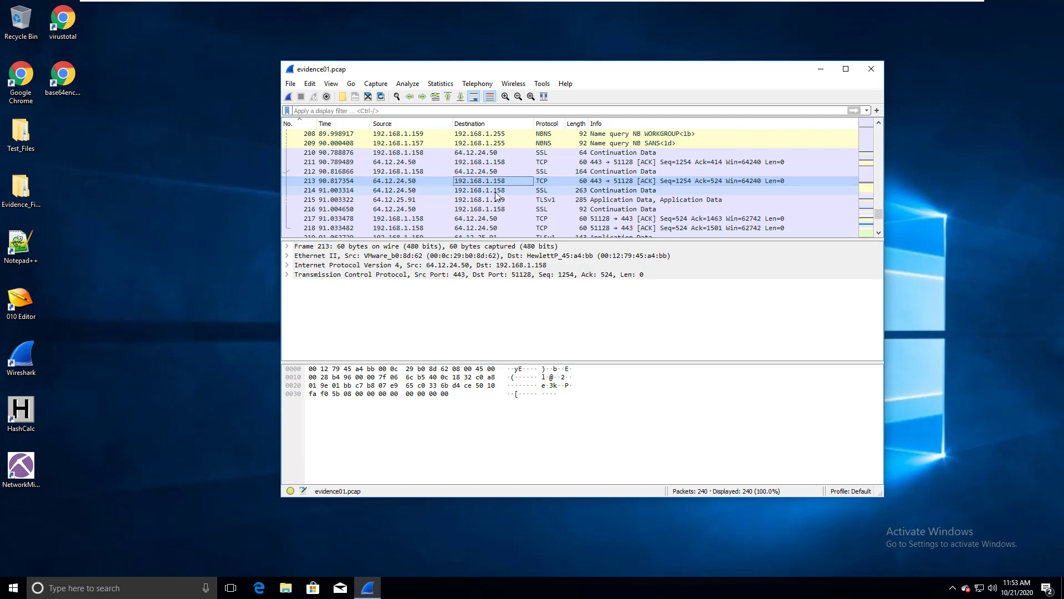
right_click(540, 183)
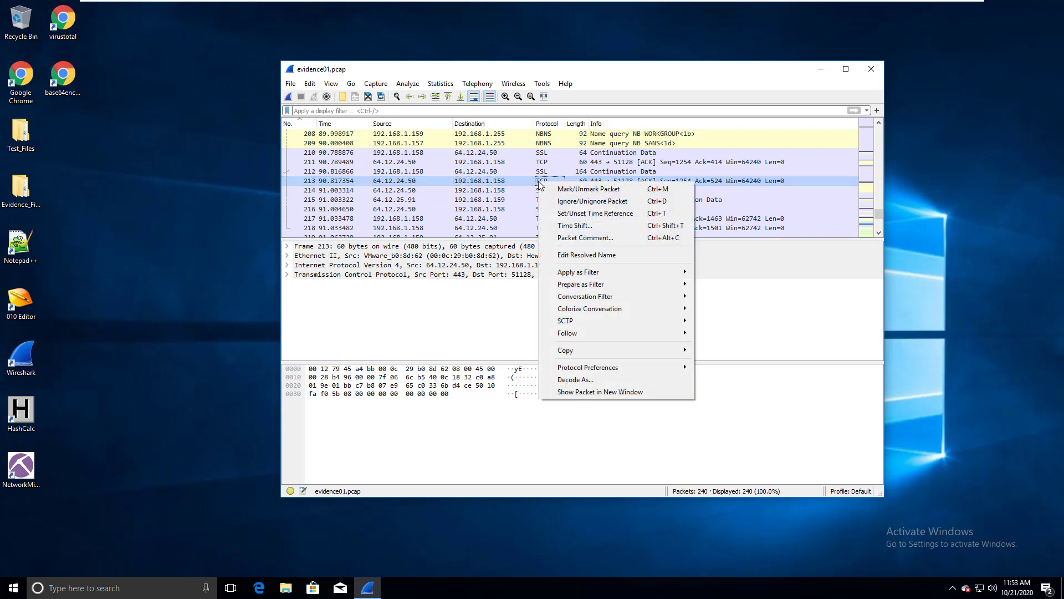
mouse_move(559, 337)
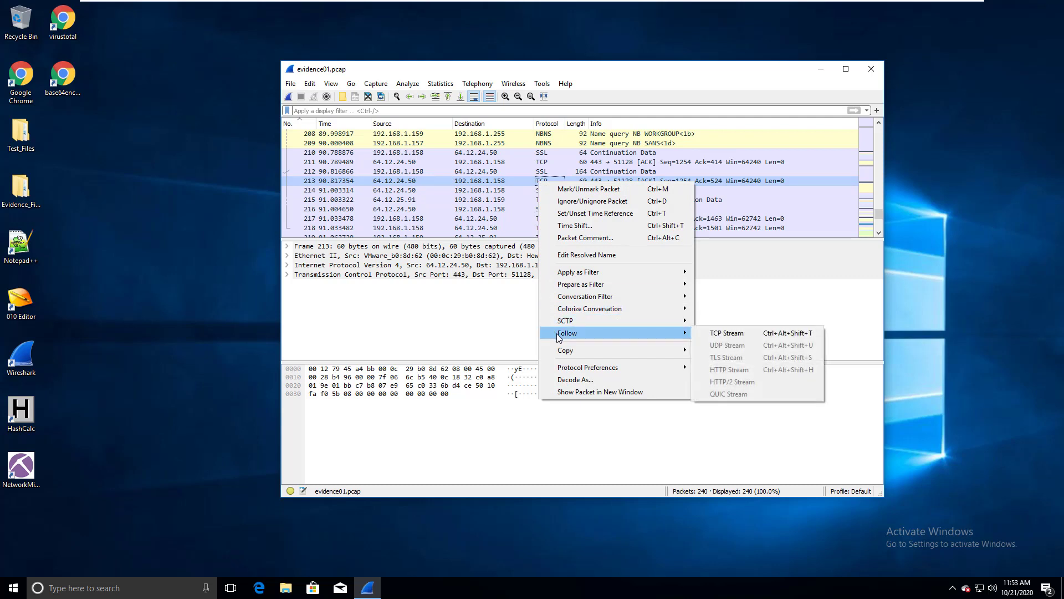
left_click(713, 335)
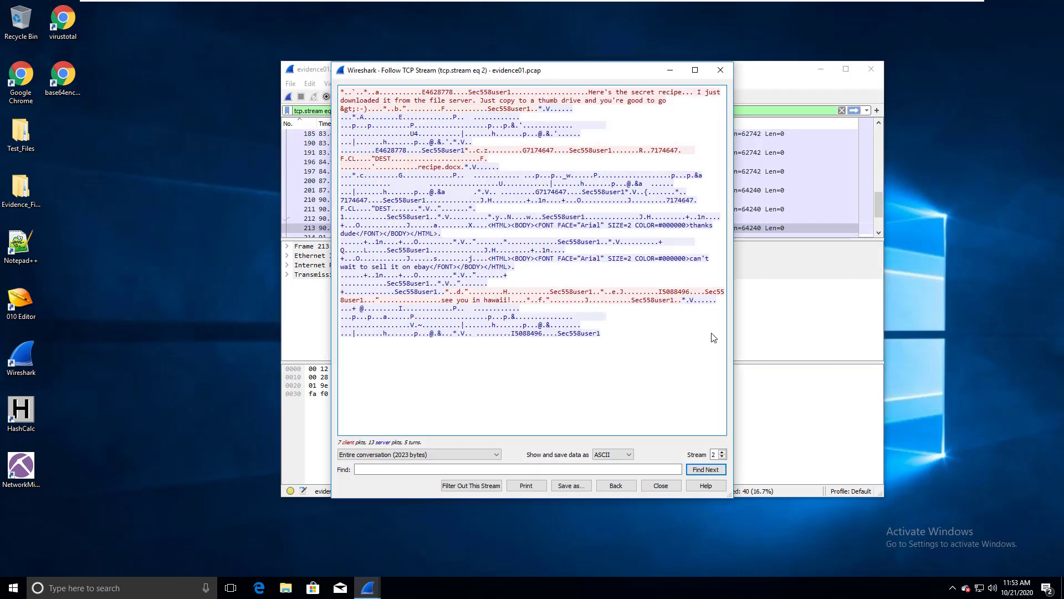
Step: View the contents of TCP streams 0 and 1, then return to stream 2
double_click(713, 455)
type("0")
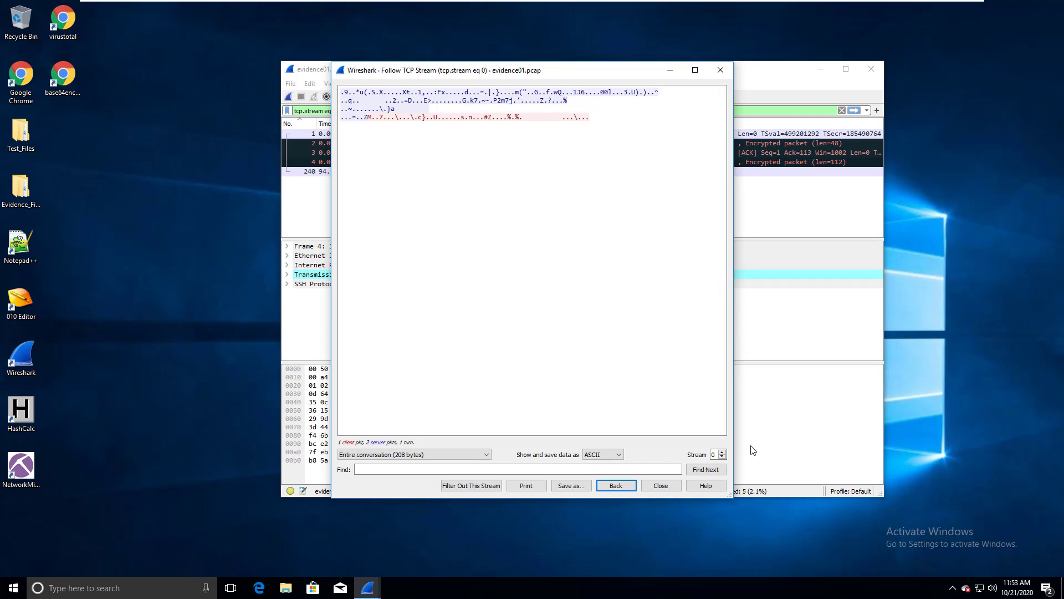
left_click(722, 452)
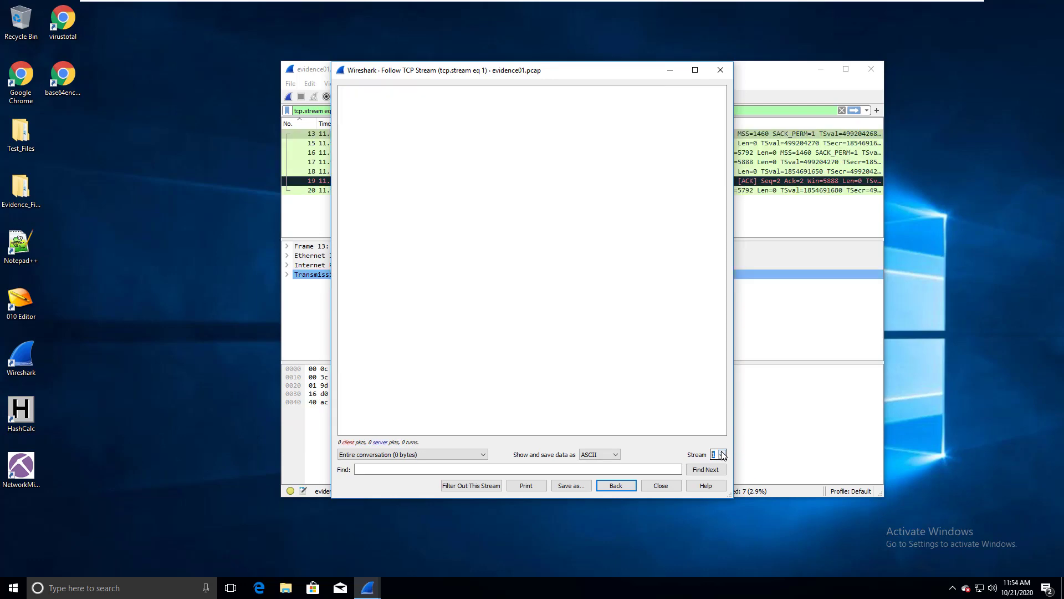
left_click(723, 452)
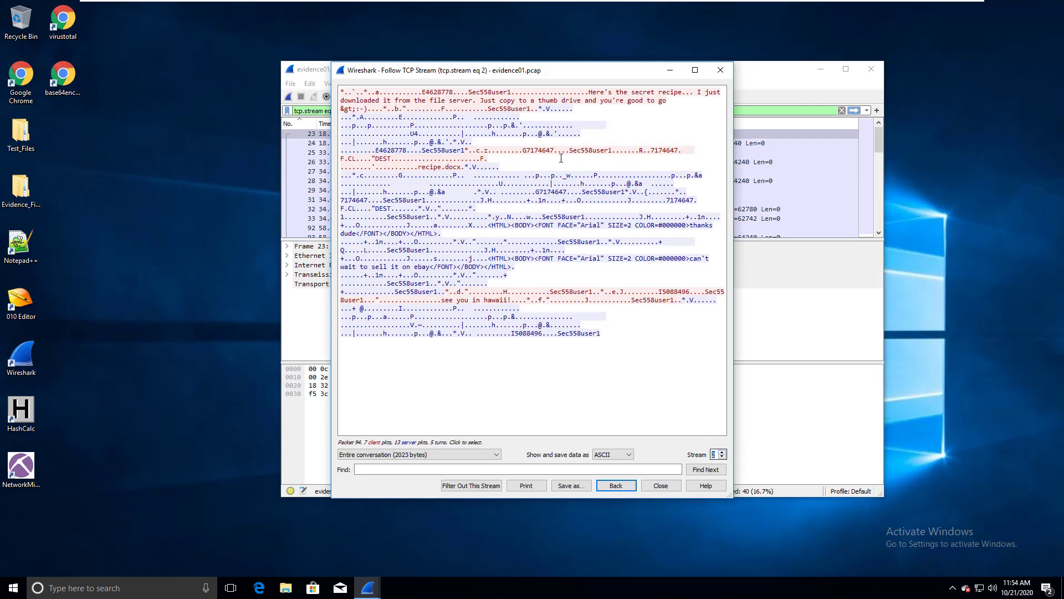
Step: Examine the client and server segments of stream 2, from the secret recipe message to the final server reply
left_click(533, 97)
left_click(495, 123)
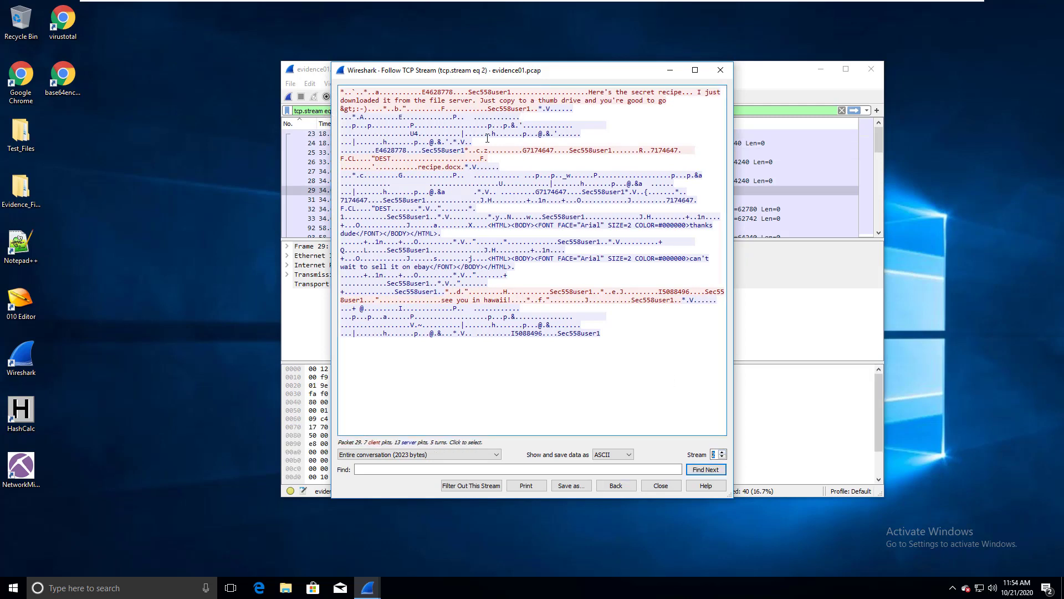
left_click(464, 103)
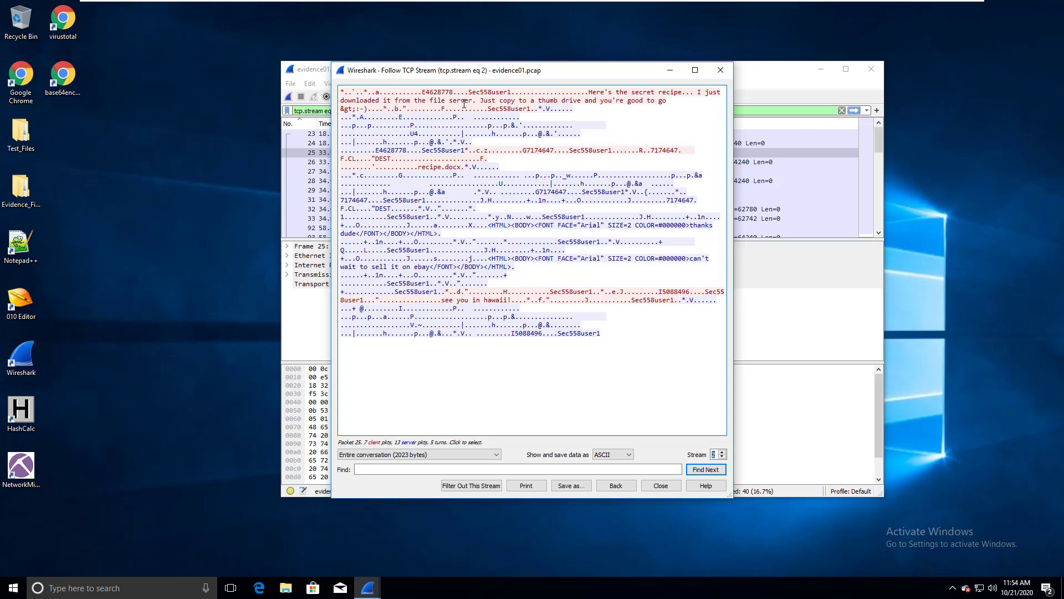
left_click(466, 124)
left_click(471, 110)
left_click(473, 135)
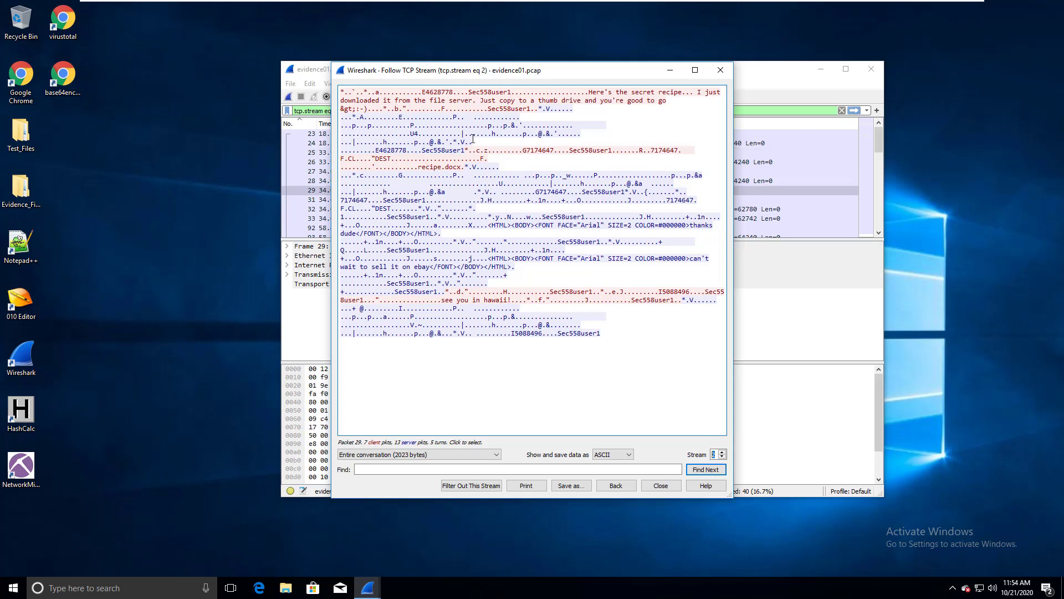
left_click(475, 151)
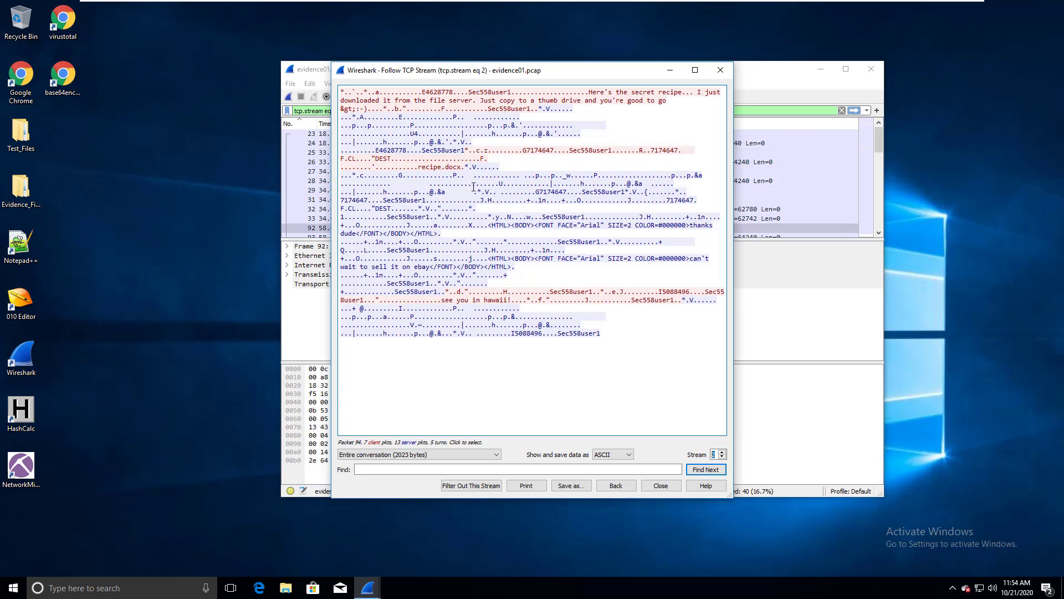
left_click(465, 294)
left_click(465, 315)
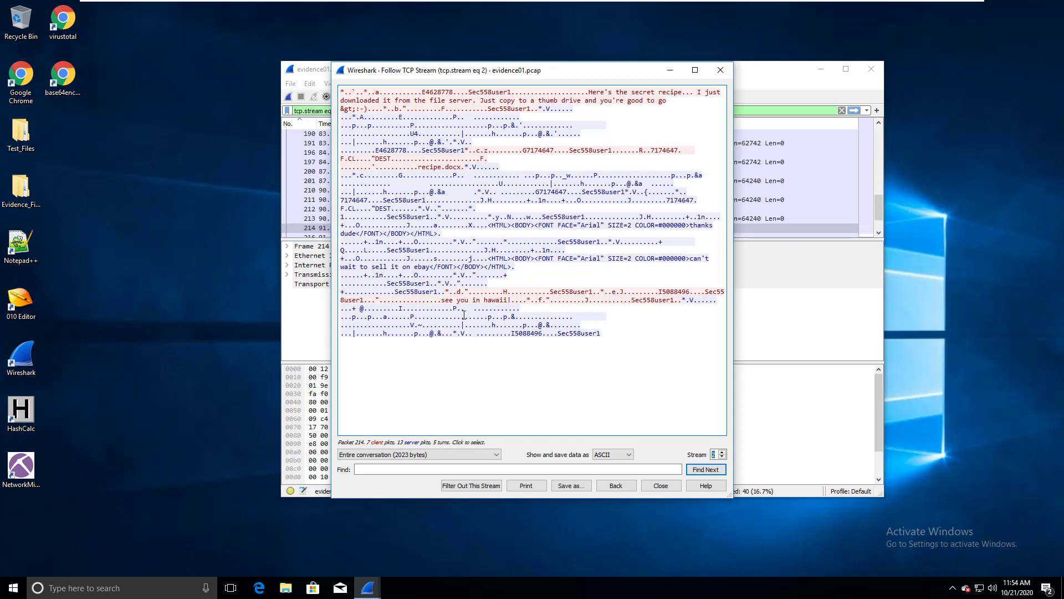
Step: Move the stream window clear of the packet list and match client and server segments of the conversation to their packets
left_click_drag(538, 71, 768, 77)
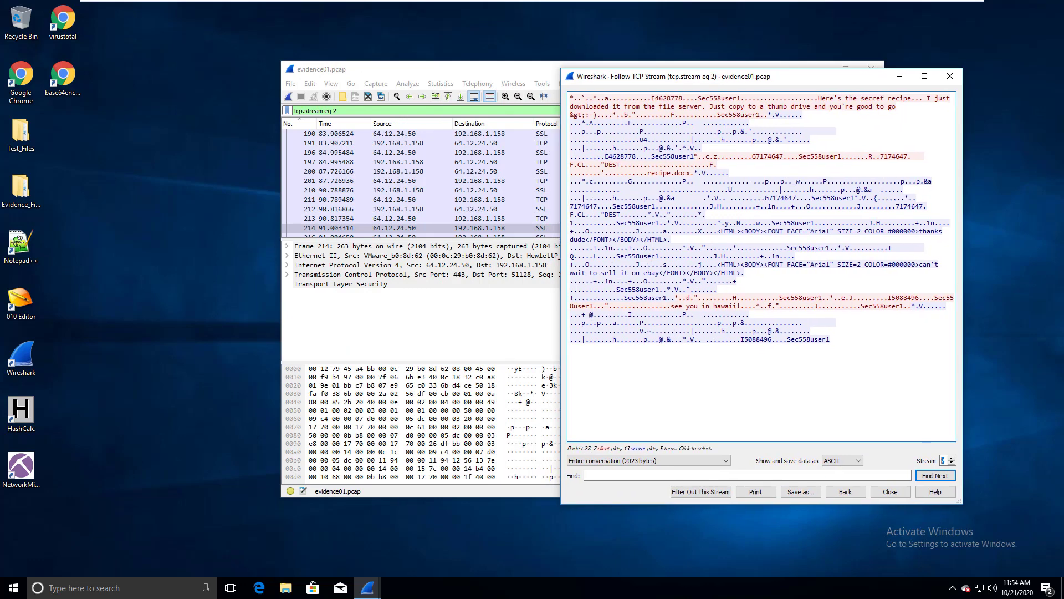
left_click(760, 107)
left_click(755, 132)
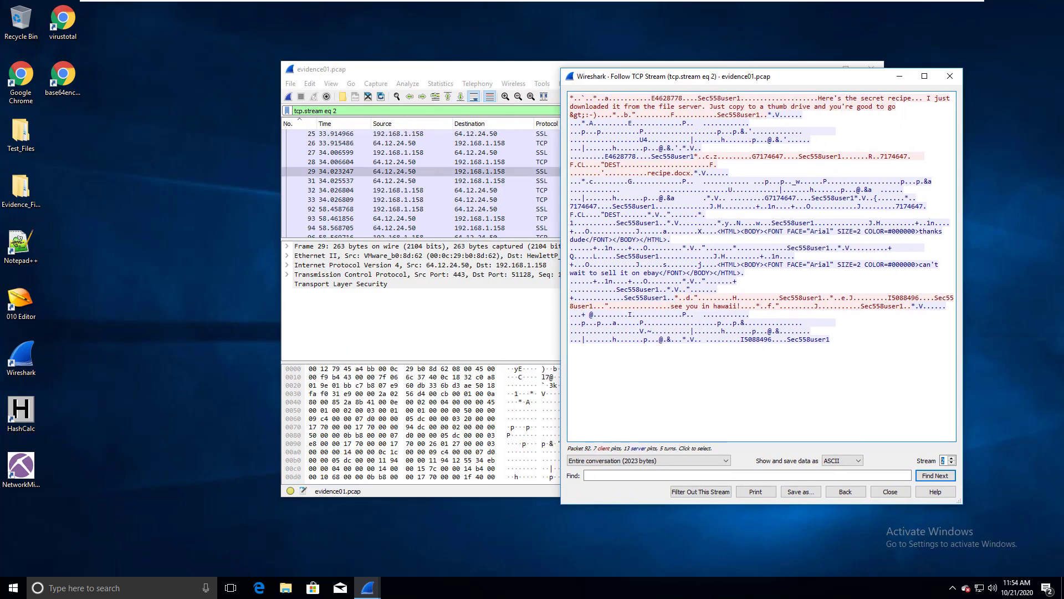
left_click(754, 157)
left_click(753, 186)
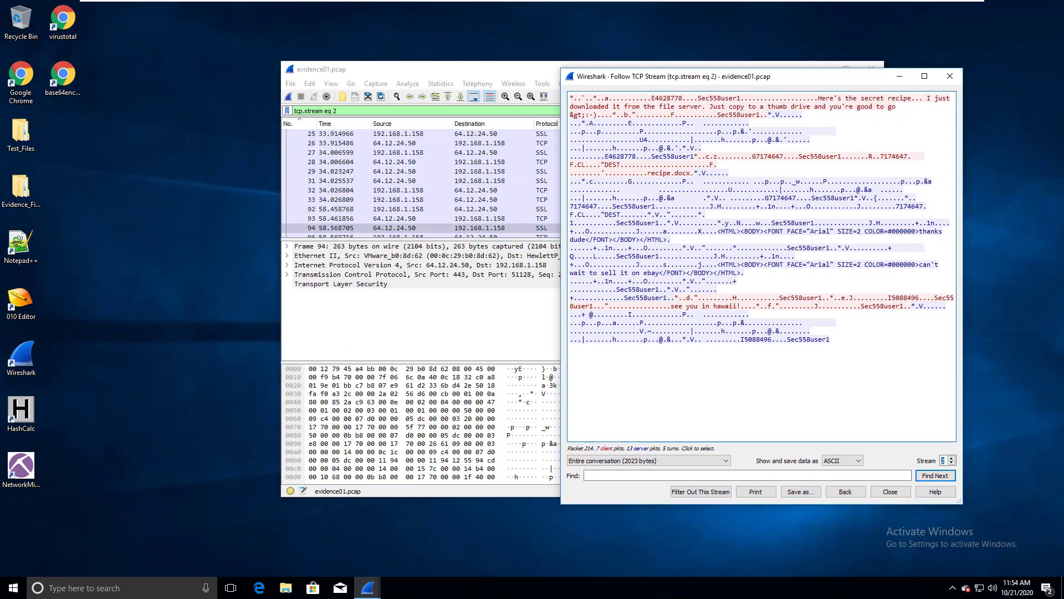
left_click(749, 302)
left_click(749, 327)
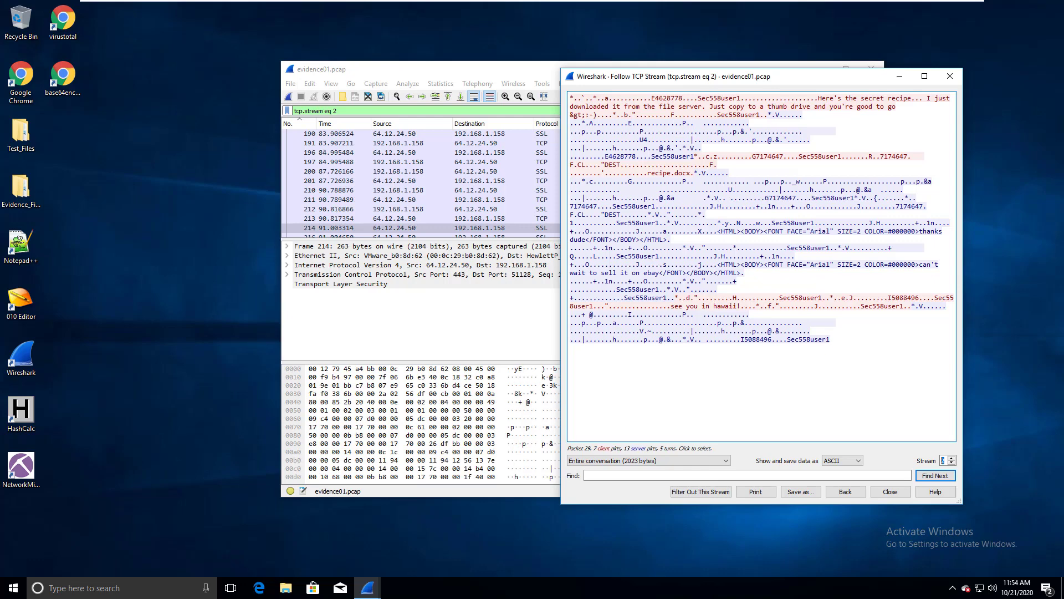
left_click(754, 105)
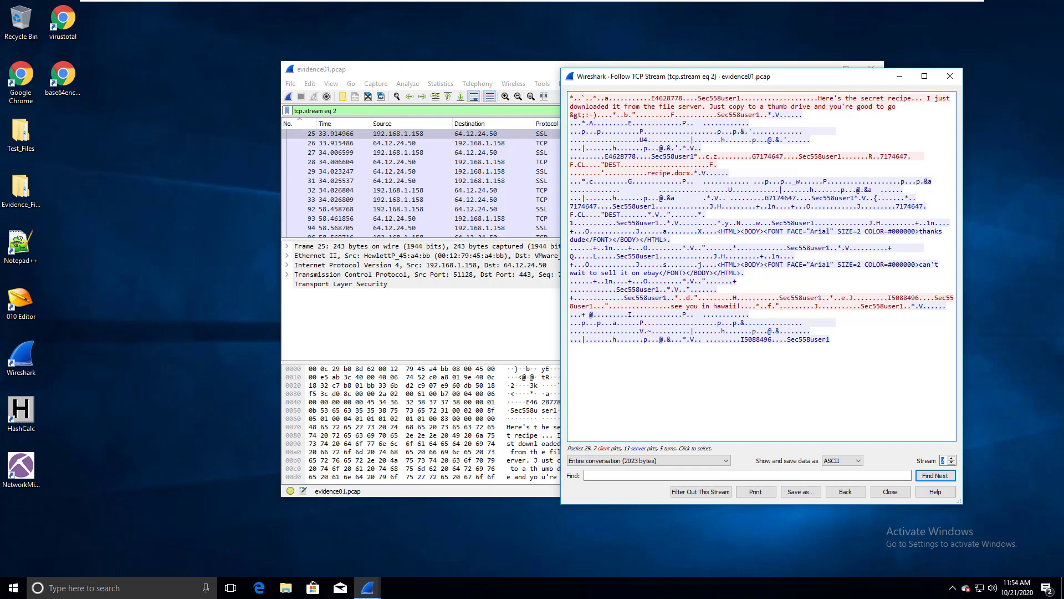
left_click(637, 132)
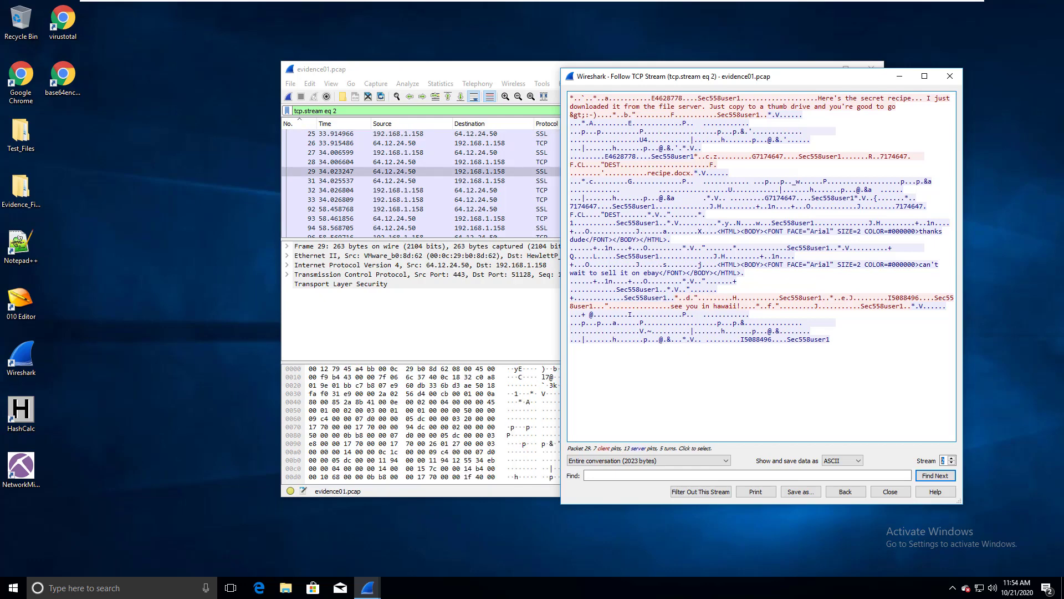
Step: Jump to the packet carrying the recipe.docx segment of stream 2, then advance through stream 3 to TCP stream 4
left_click(668, 173)
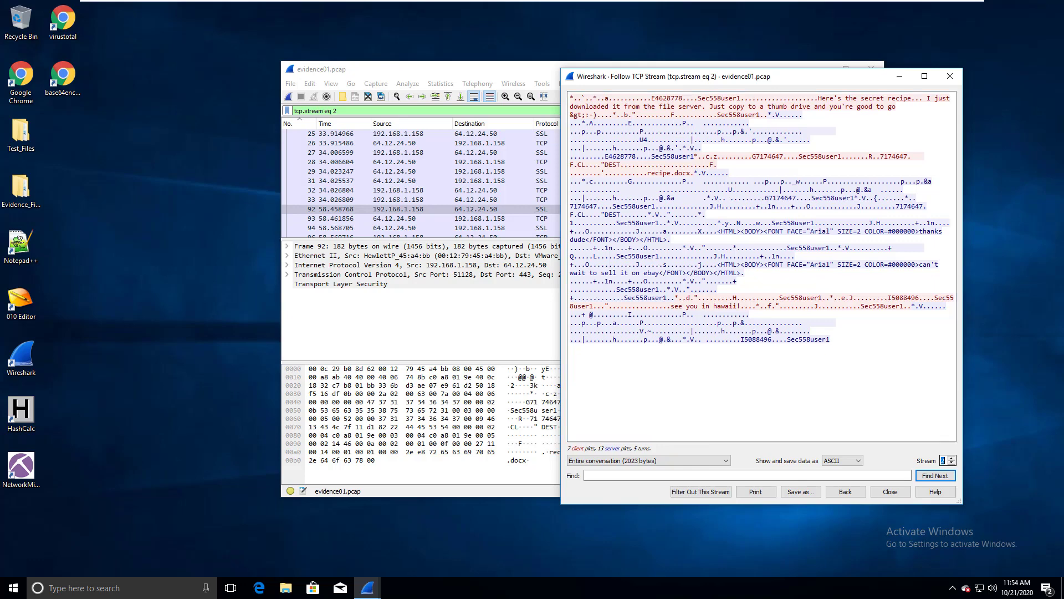
key("Up")
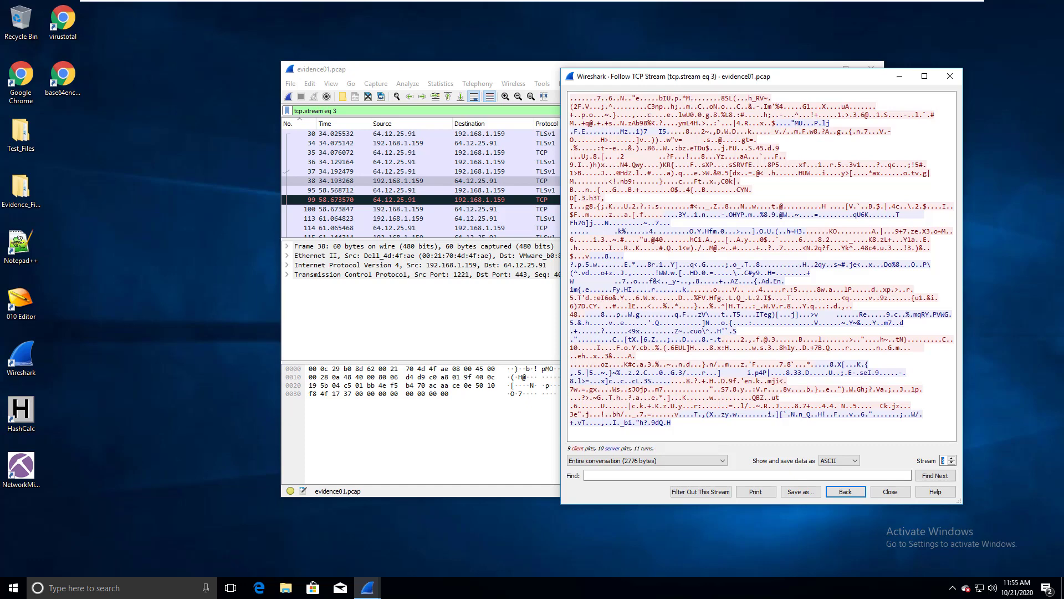
key("Up")
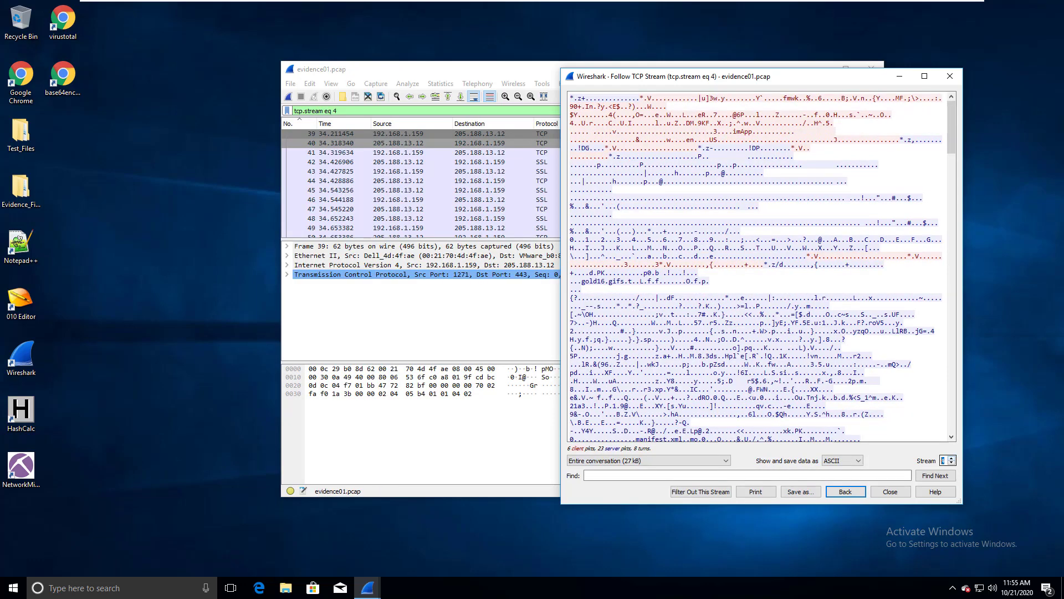
Step: Match the opening client segment and the gold16.gif segment of stream 4 to their packets, and skim the data that follows
left_click(693, 119)
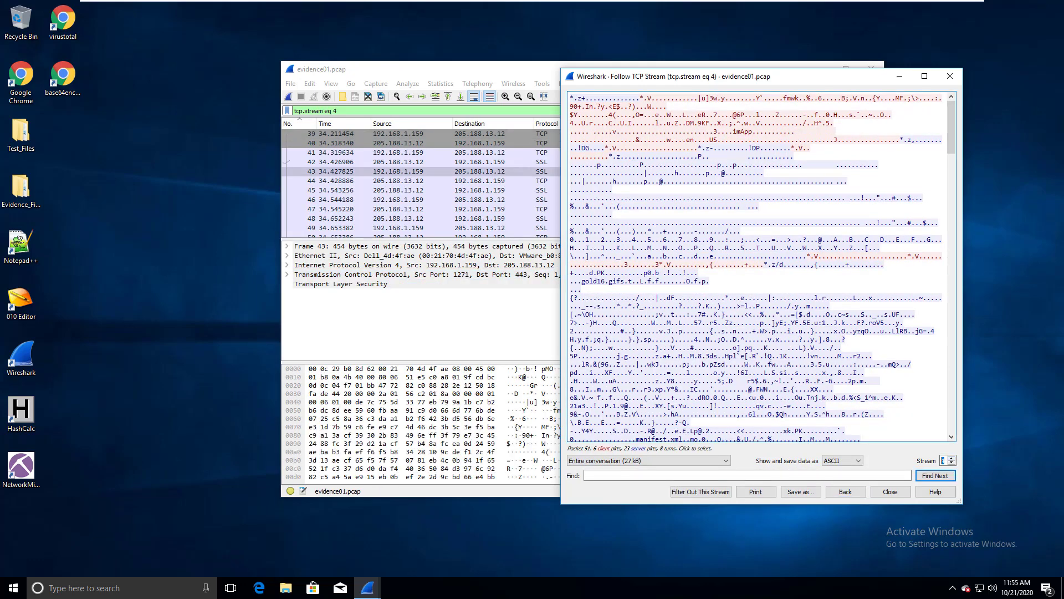
left_click(692, 165)
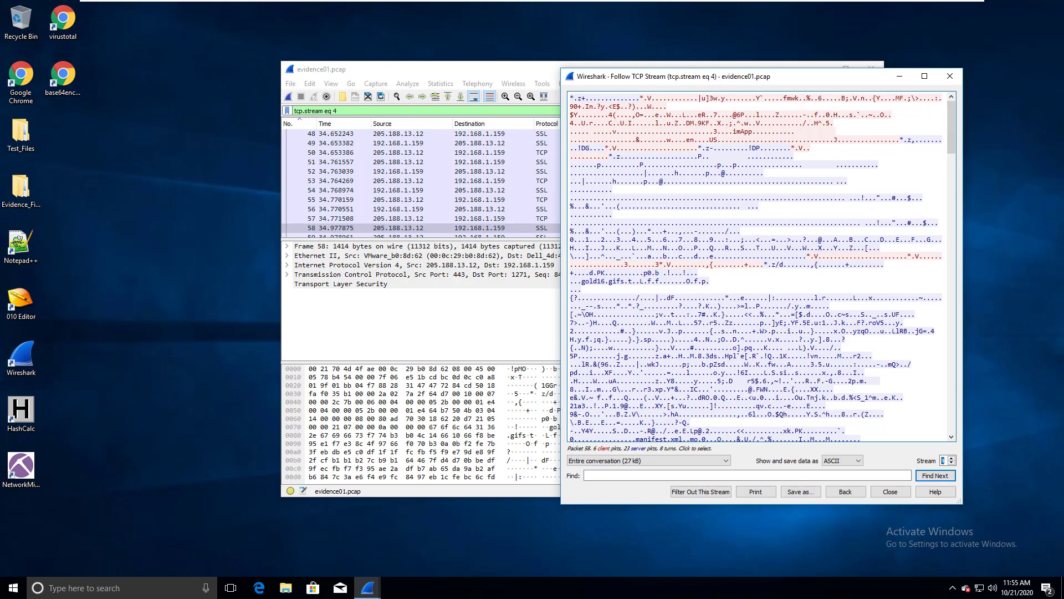
scroll(755, 266, "down", 15)
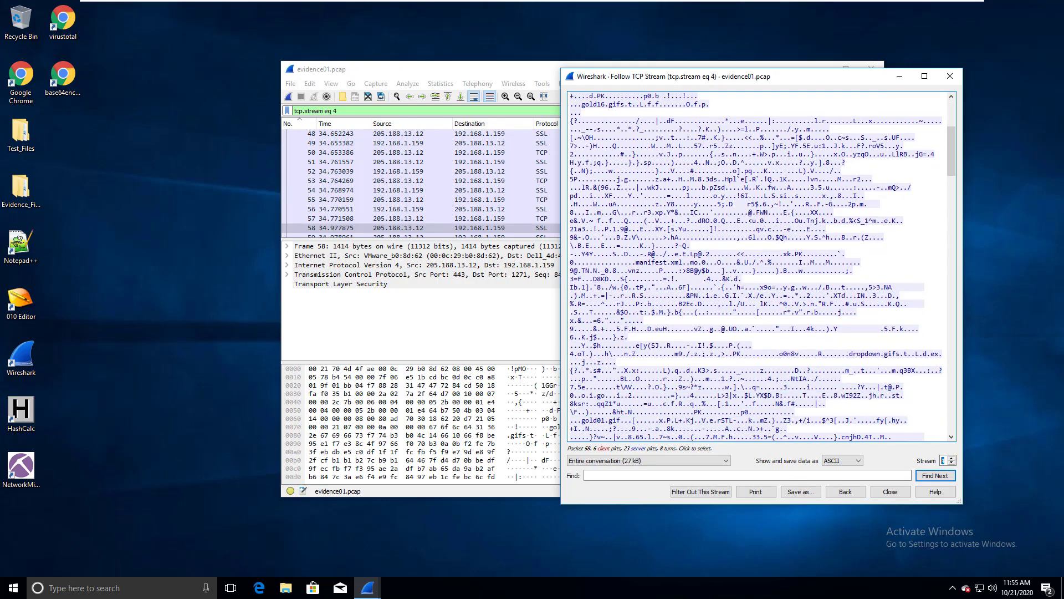
scroll(755, 266, "down", 3)
scroll(755, 266, "up", 8)
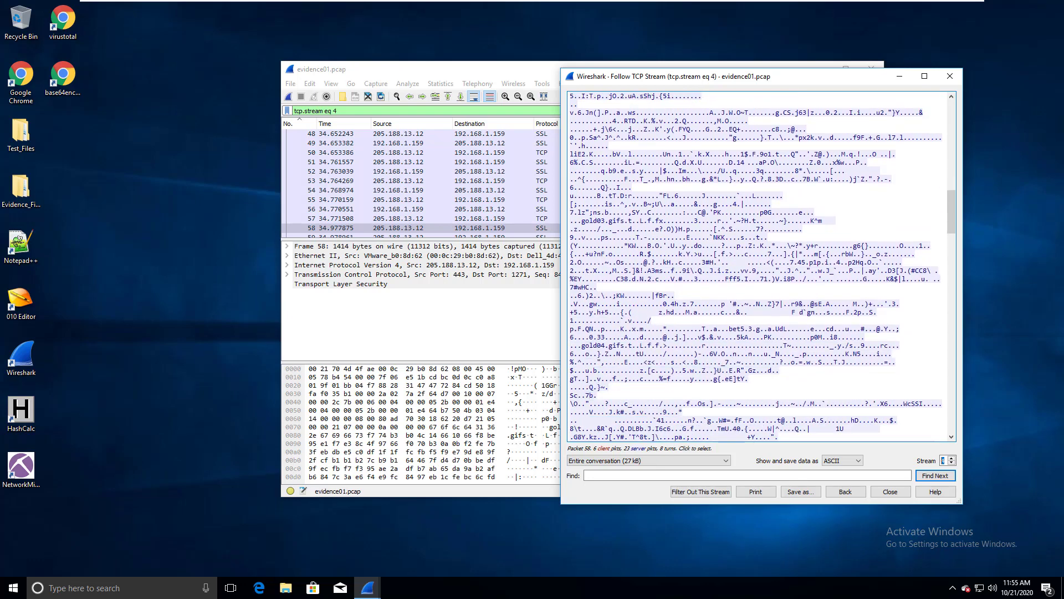
scroll(755, 266, "up", 12)
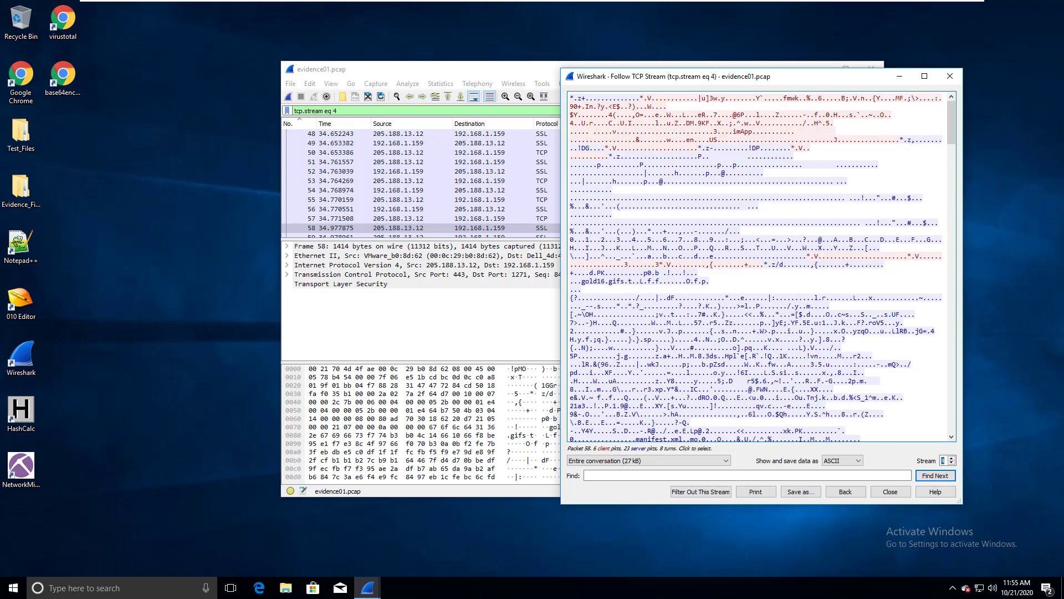
Step: Highlight the PK signatures preceding gold16.gif and gold06.gif in stream 4 and review the embedded GIF entries down to gold08.gif
double_click(671, 297)
double_click(600, 273)
scroll(756, 266, "down", 12)
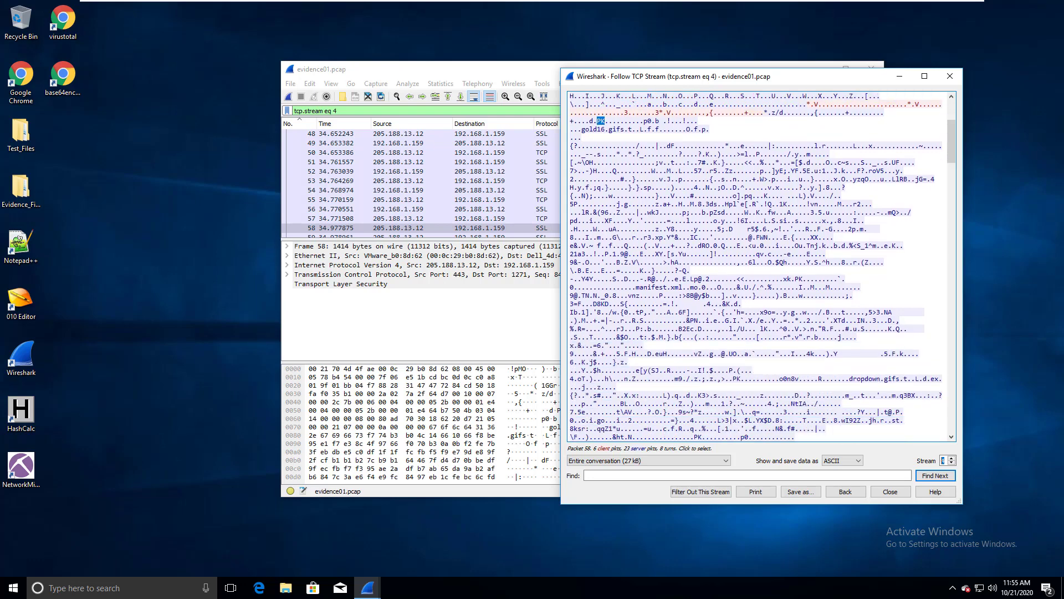
scroll(759, 266, "down", 13)
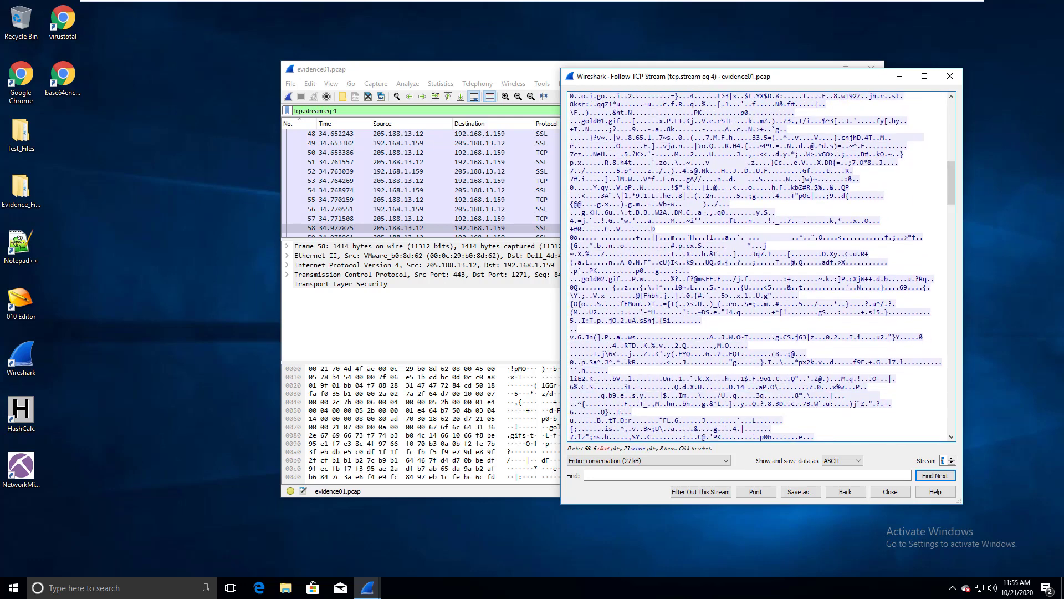
scroll(759, 266, "down", 12)
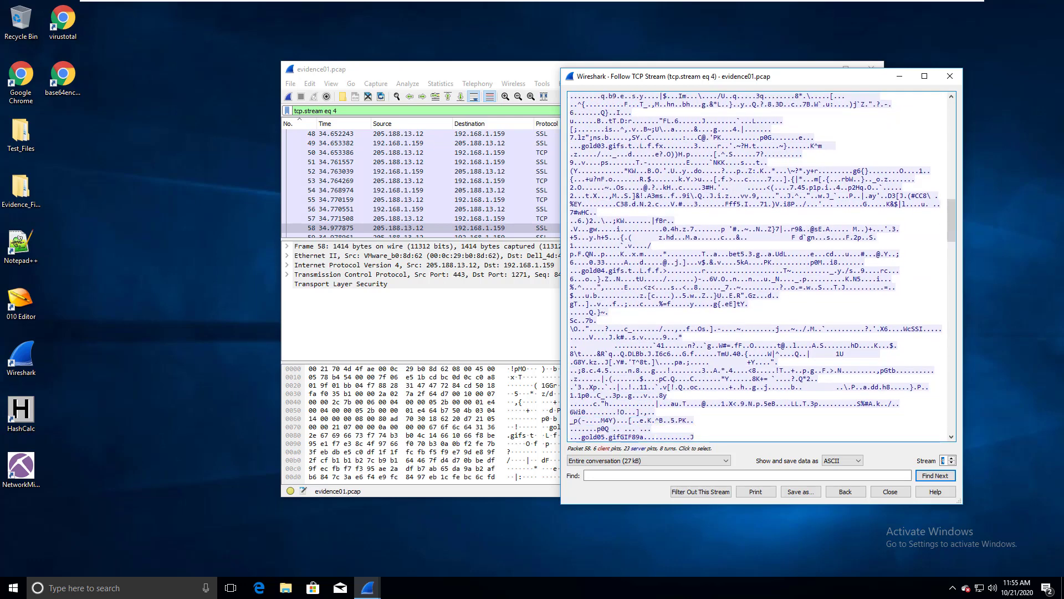
scroll(760, 266, "down", 8)
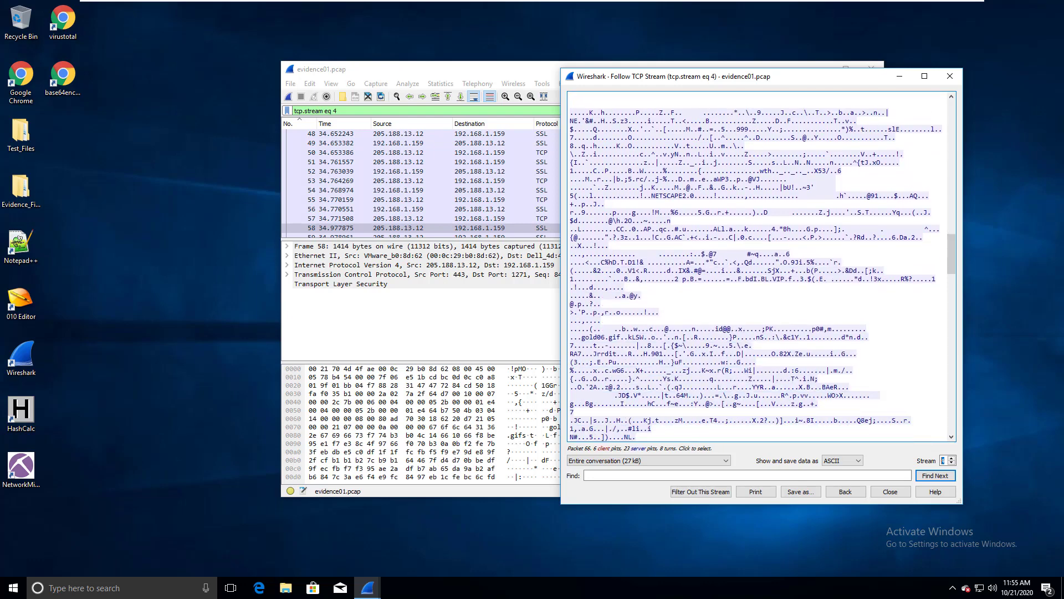
double_click(769, 329)
scroll(769, 328, "down", 7)
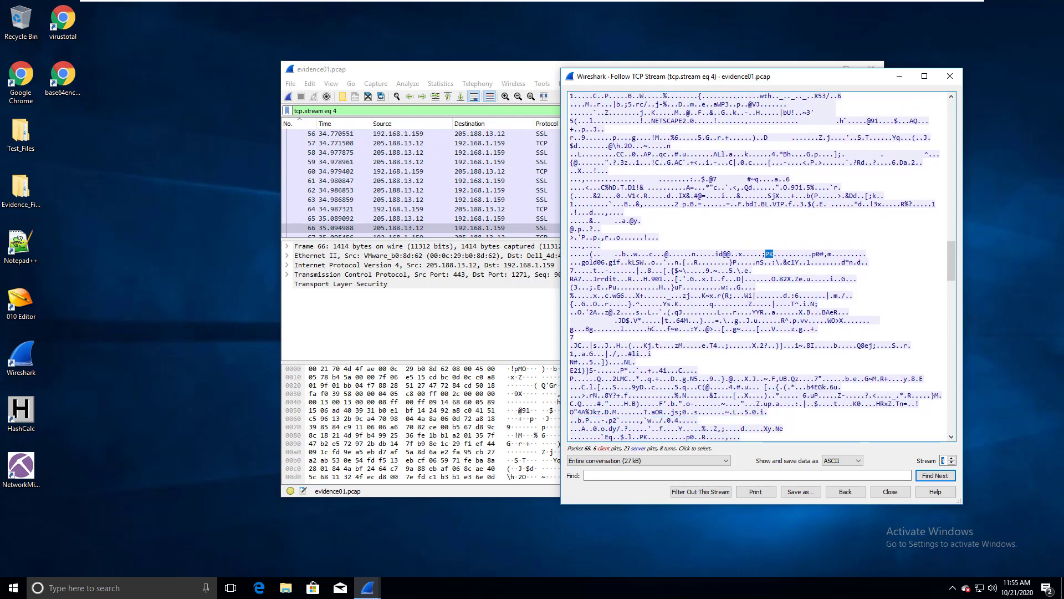
scroll(769, 329, "down", 7)
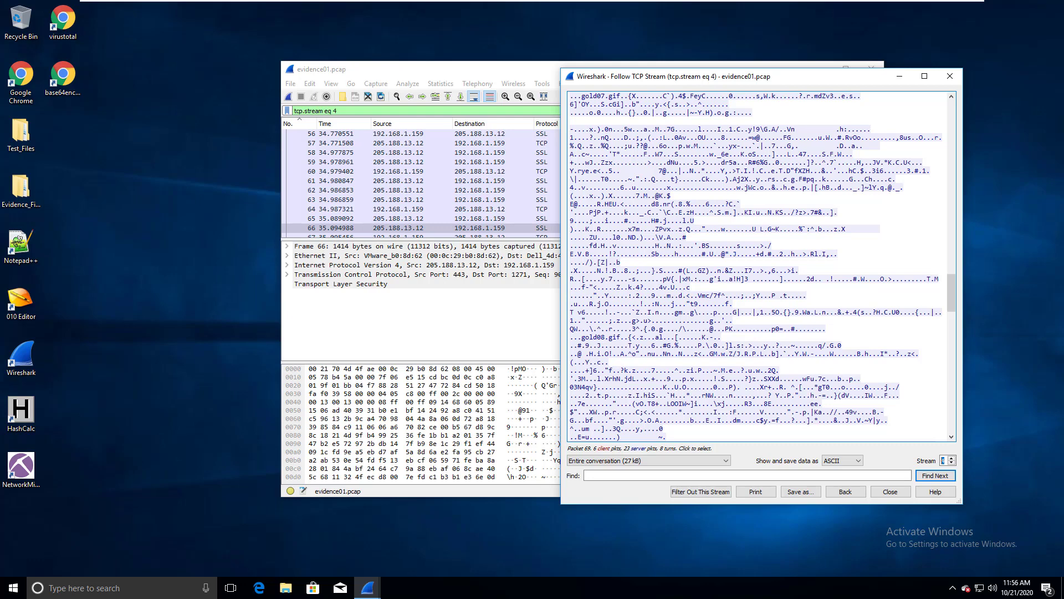
Step: Highlight part of the gold07.gif data preceding the gold08.gif entry in stream 4, then clear the highlight
left_click_drag(702, 320, 656, 254)
scroll(655, 253, "up", 1)
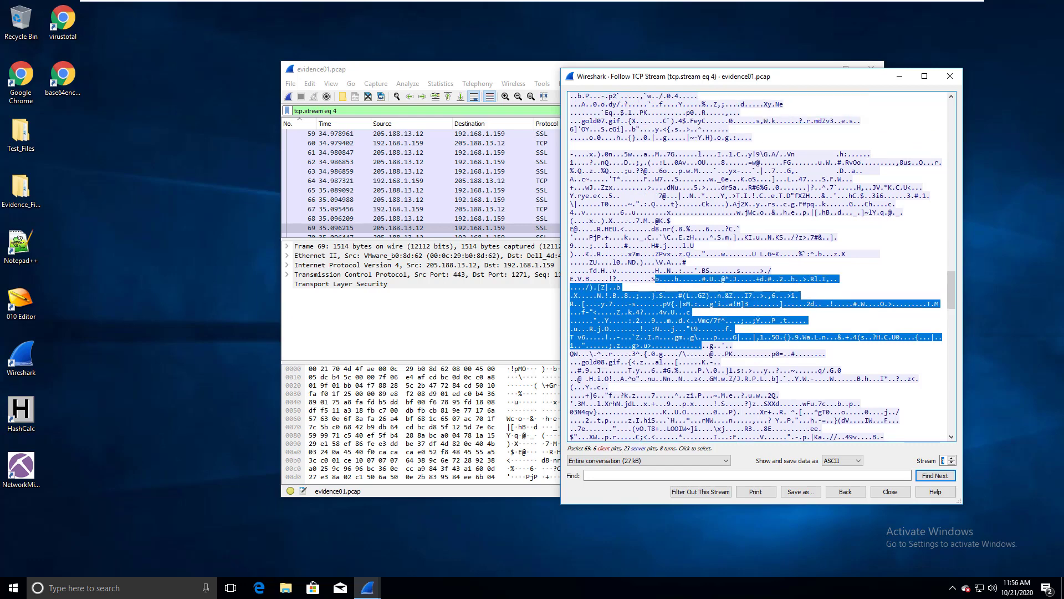
left_click(656, 254)
scroll(655, 253, "down", 12)
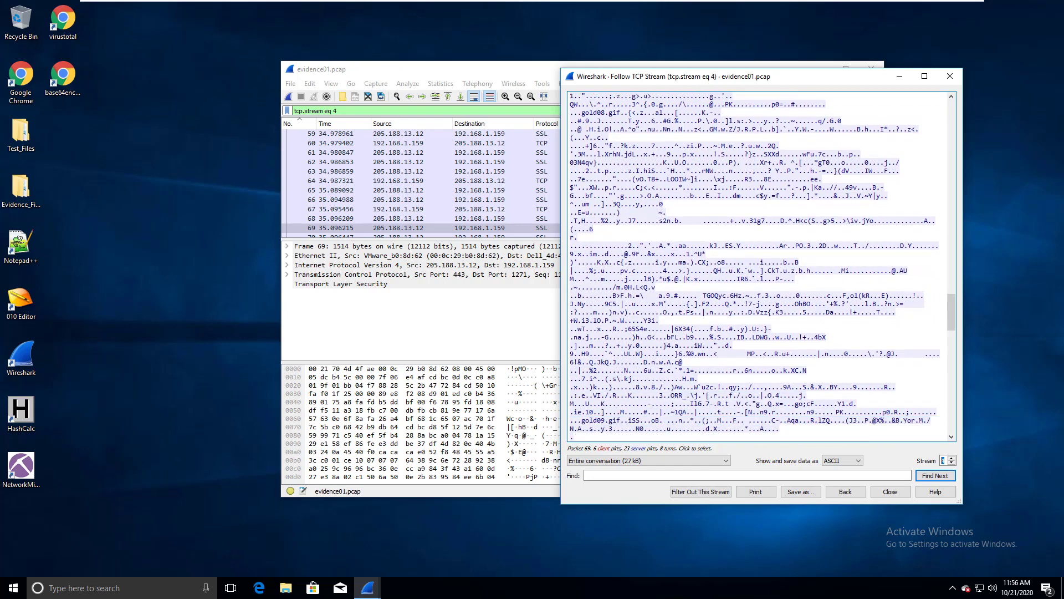
Step: Examine the rest of stream 4, from the gold09.gif entry to the closing list of archived file names
scroll(655, 254, "down", 8)
scroll(655, 254, "down", 9)
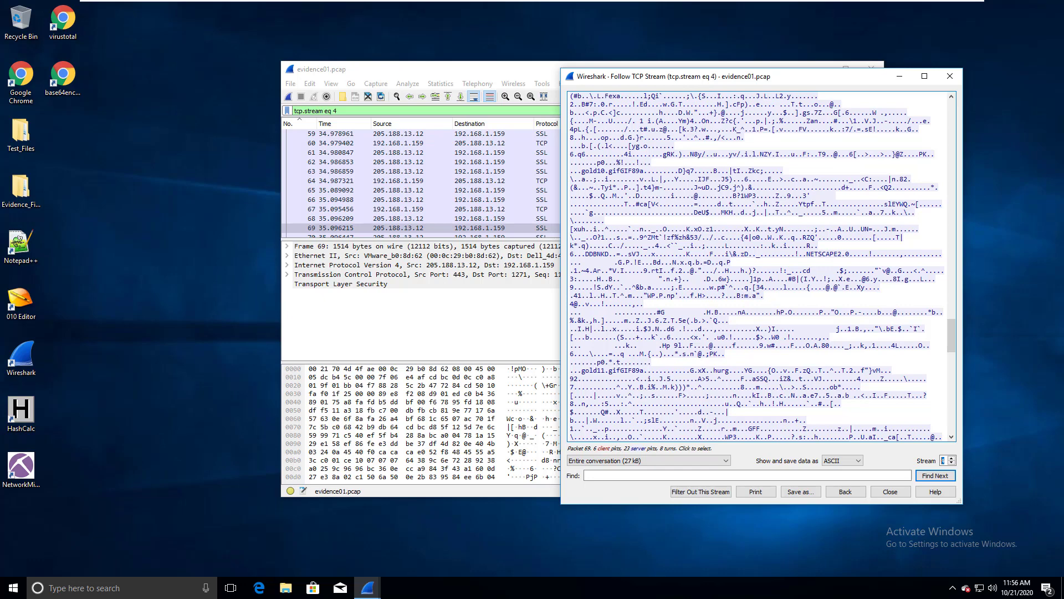
scroll(759, 267, "down", 7)
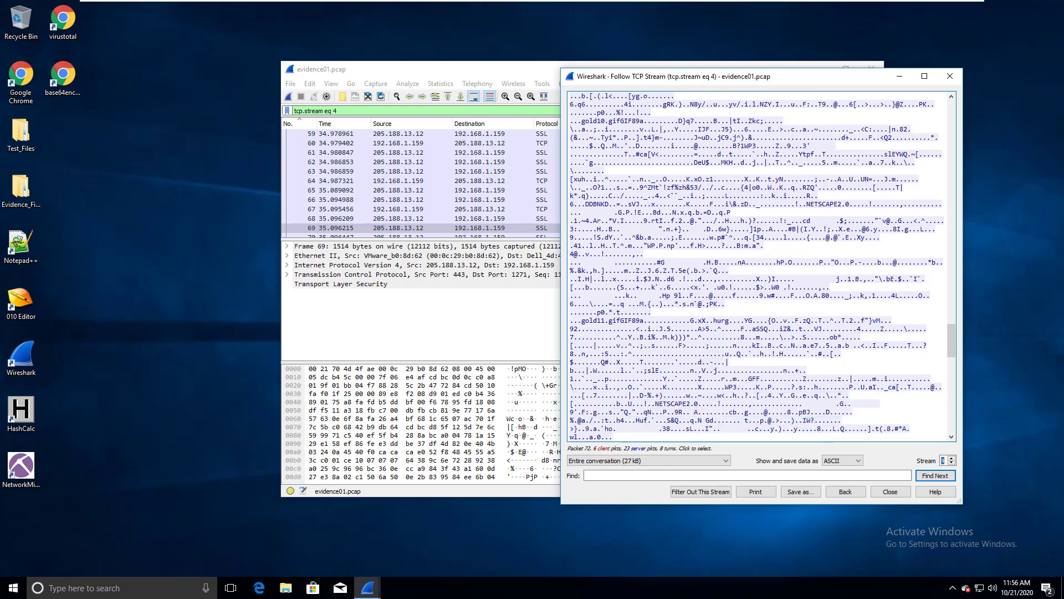
scroll(760, 266, "down", 4)
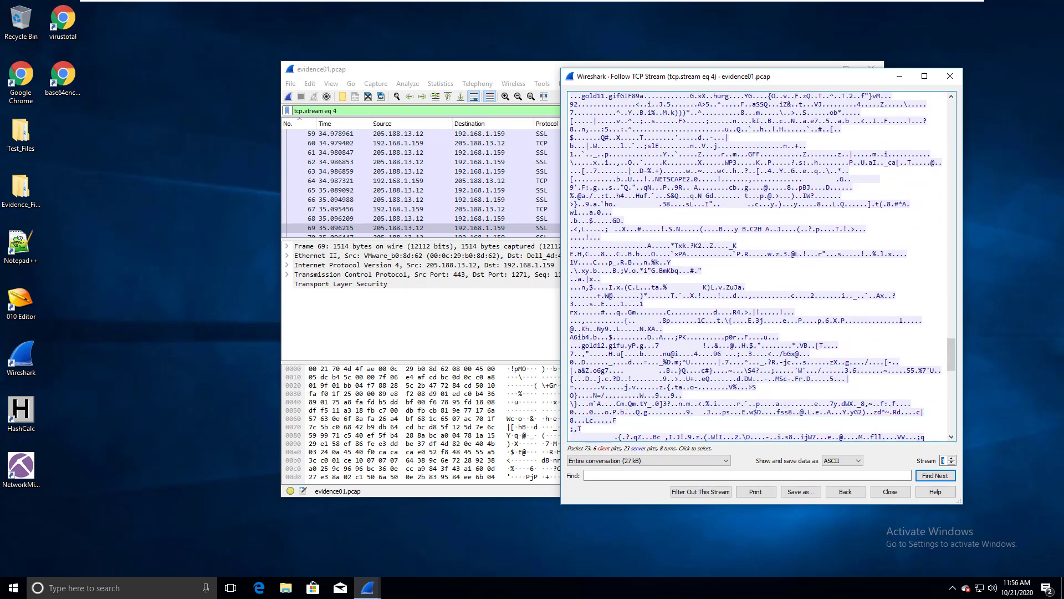
scroll(759, 266, "down", 13)
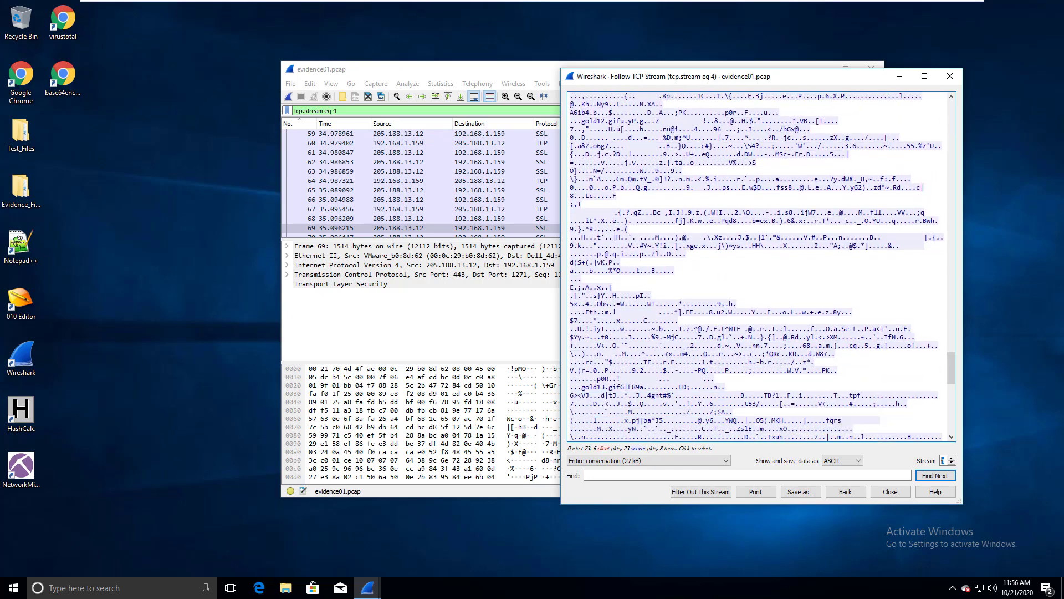
scroll(759, 266, "down", 13)
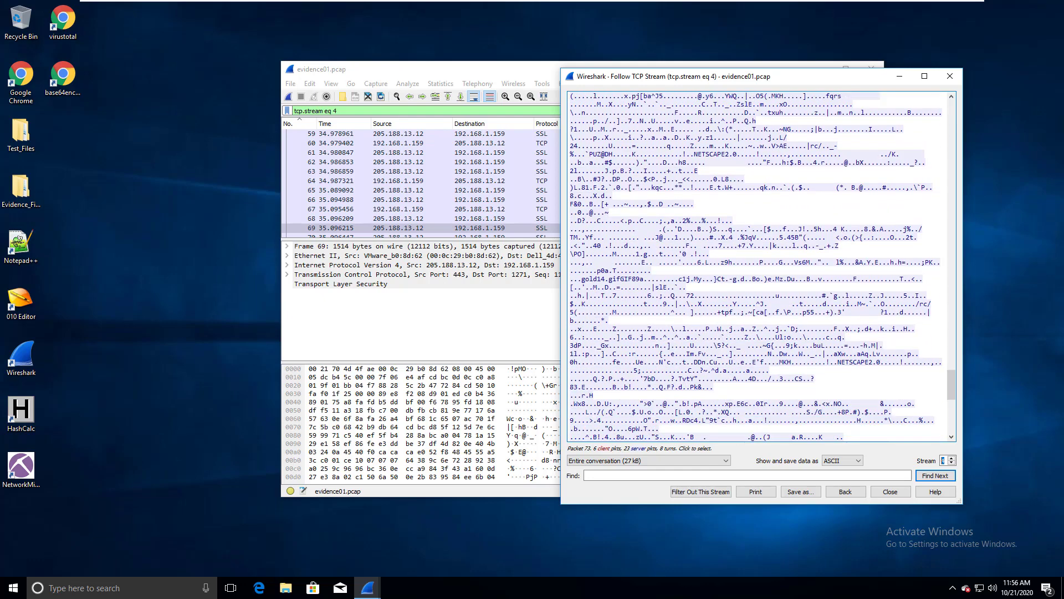
scroll(760, 266, "down", 3)
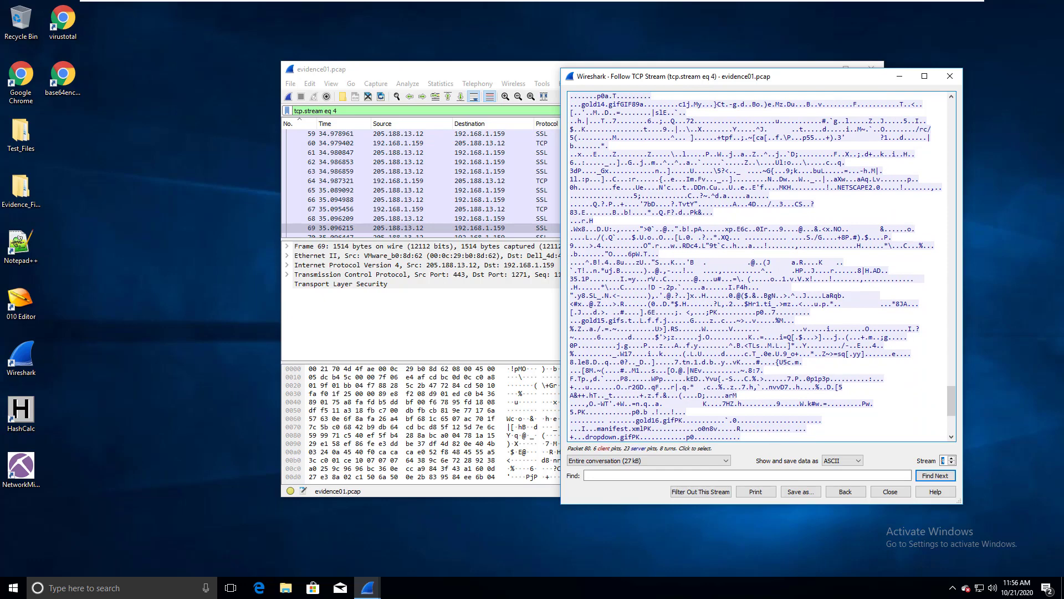
scroll(762, 266, "down", 4)
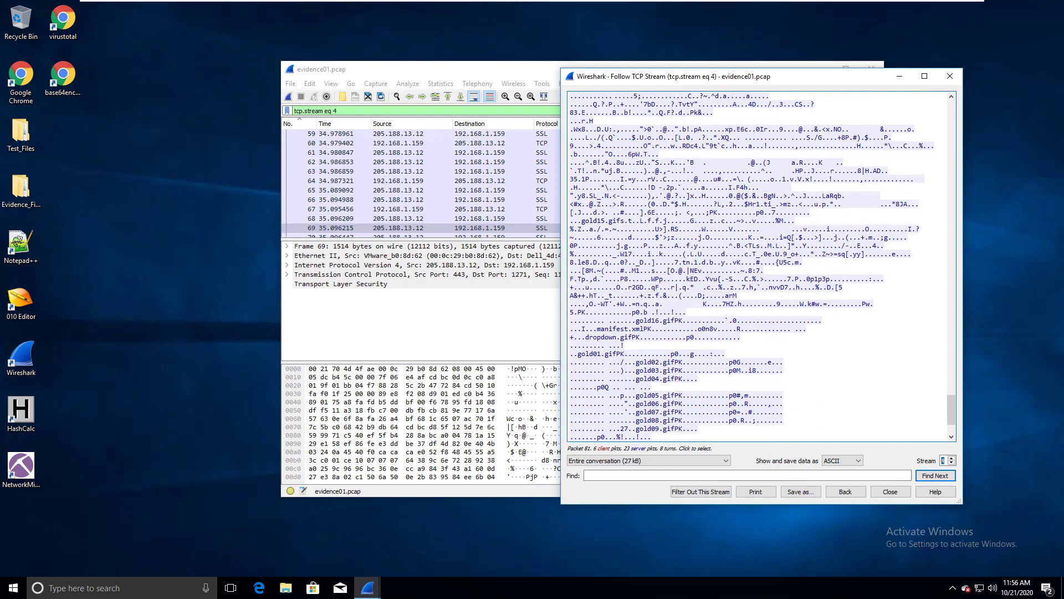
scroll(762, 266, "down", 3)
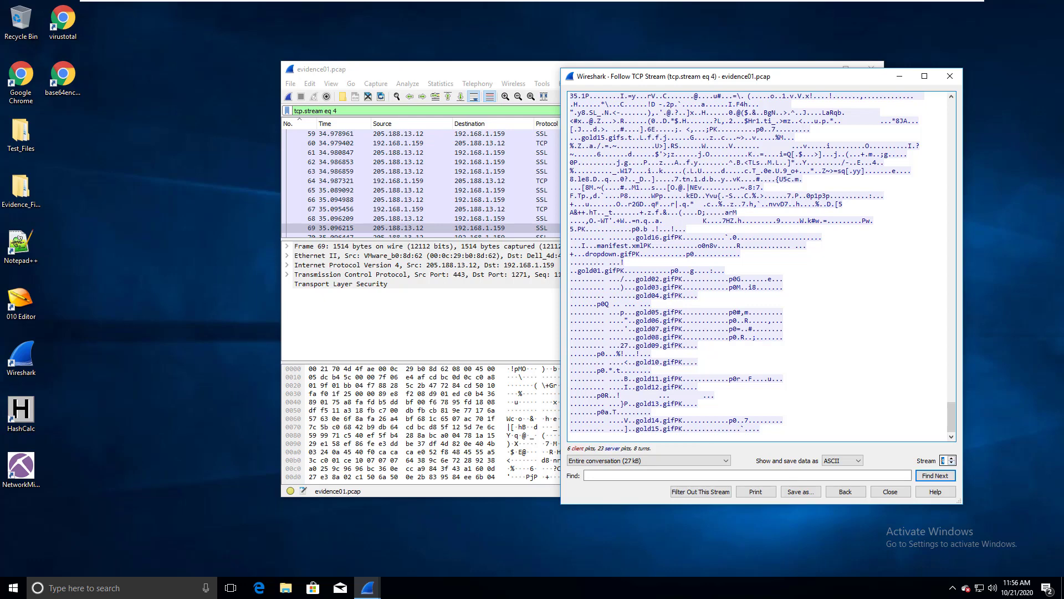
Step: Advance to TCP stream 5 and highlight its opening OFT2 header and the first PK signature
key("Up")
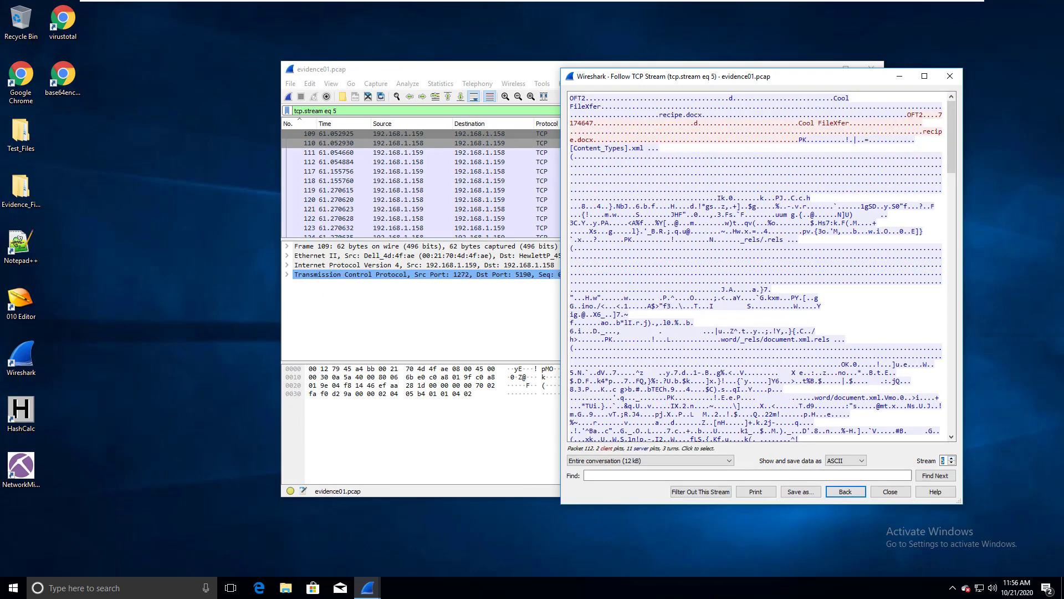
double_click(577, 98)
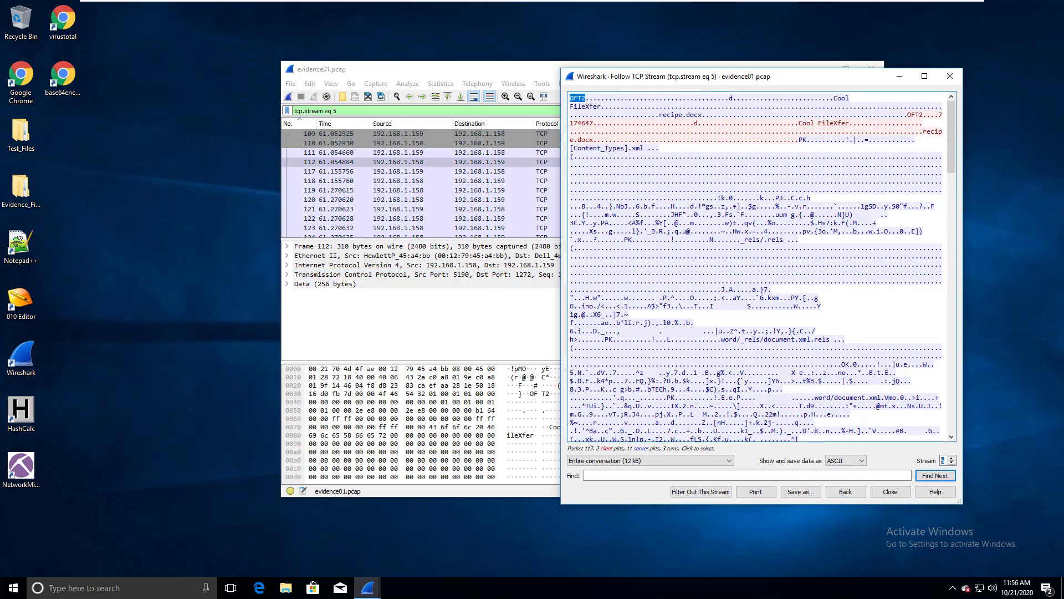
double_click(802, 140)
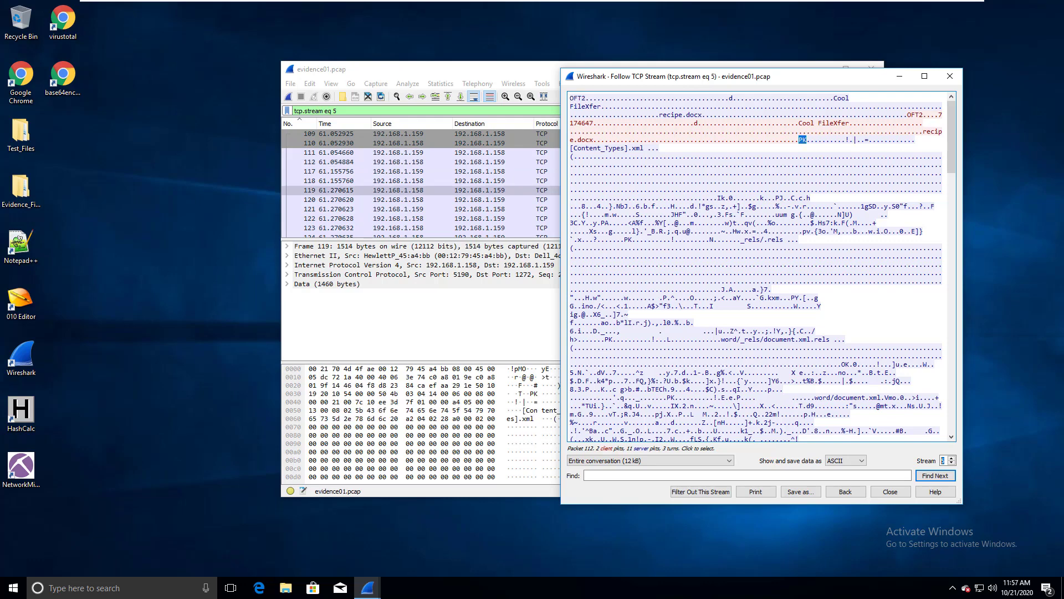
Step: Highlight the client's OFT2 Cool FileXfer reply and its recipe.docx file name in stream 5, locating the packets involved
left_click_drag(818, 115, 829, 123)
left_click_drag(846, 123, 850, 123)
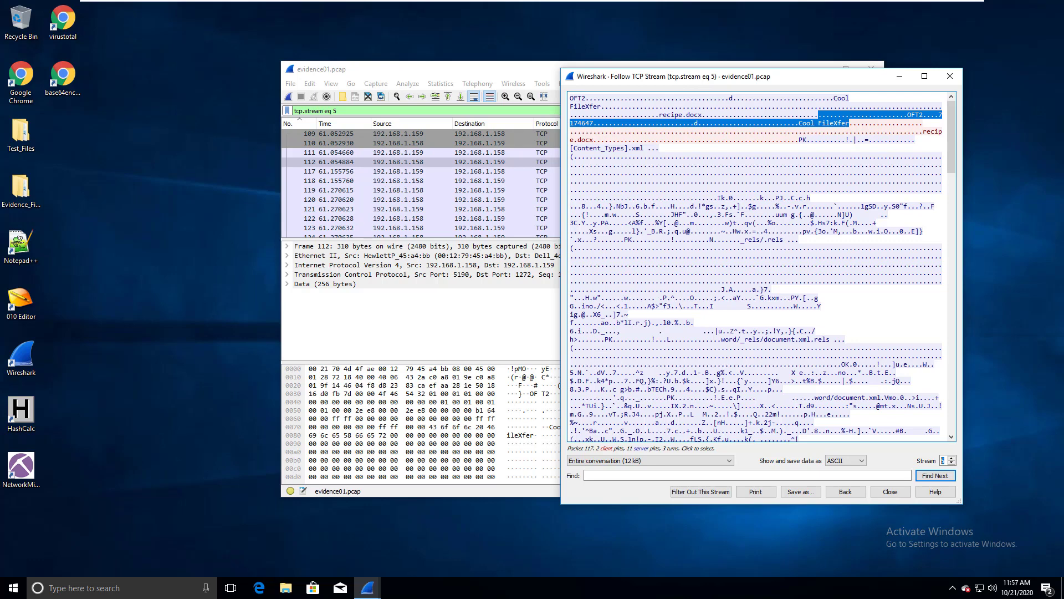
left_click(854, 145)
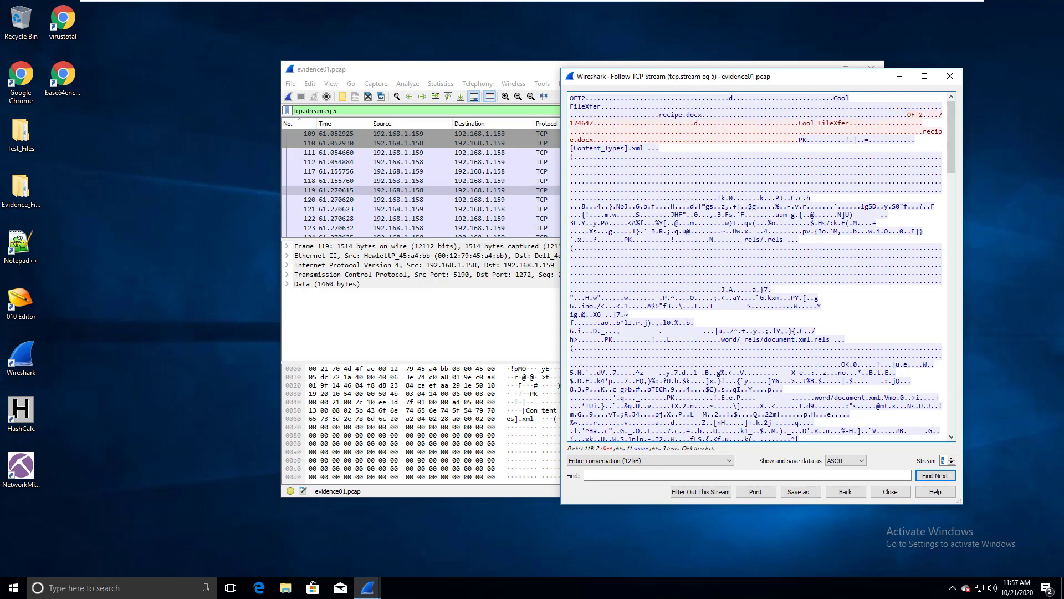
left_click_drag(923, 132, 597, 139)
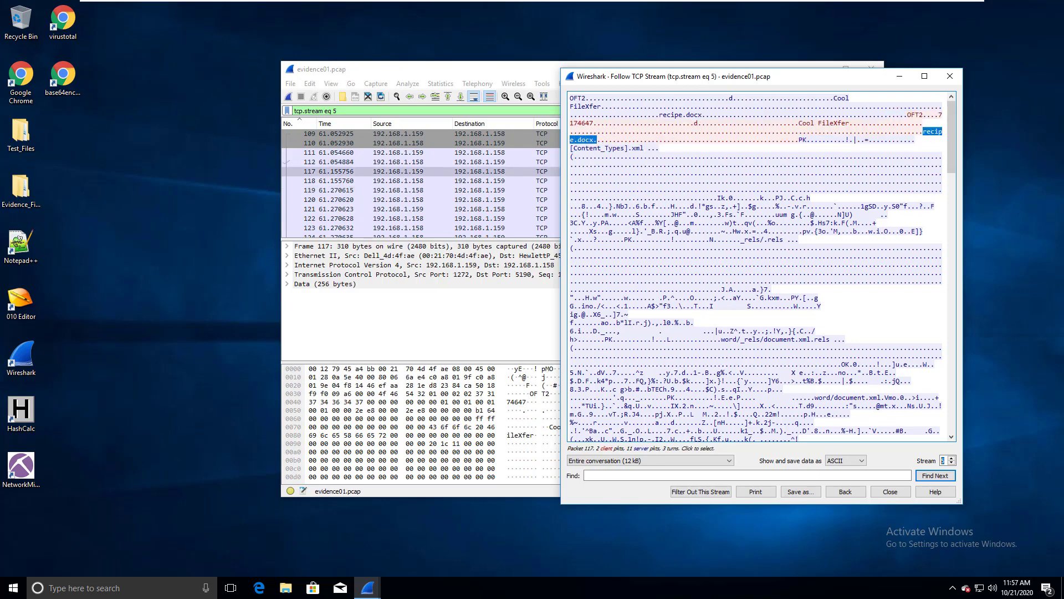
Step: Select the transferred document data in stream 5 up to the client's closing OFT2 header, then advance to TCP stream 6
left_click_drag(799, 140, 787, 213)
scroll(787, 198, "down", 4)
scroll(787, 214, "down", 6)
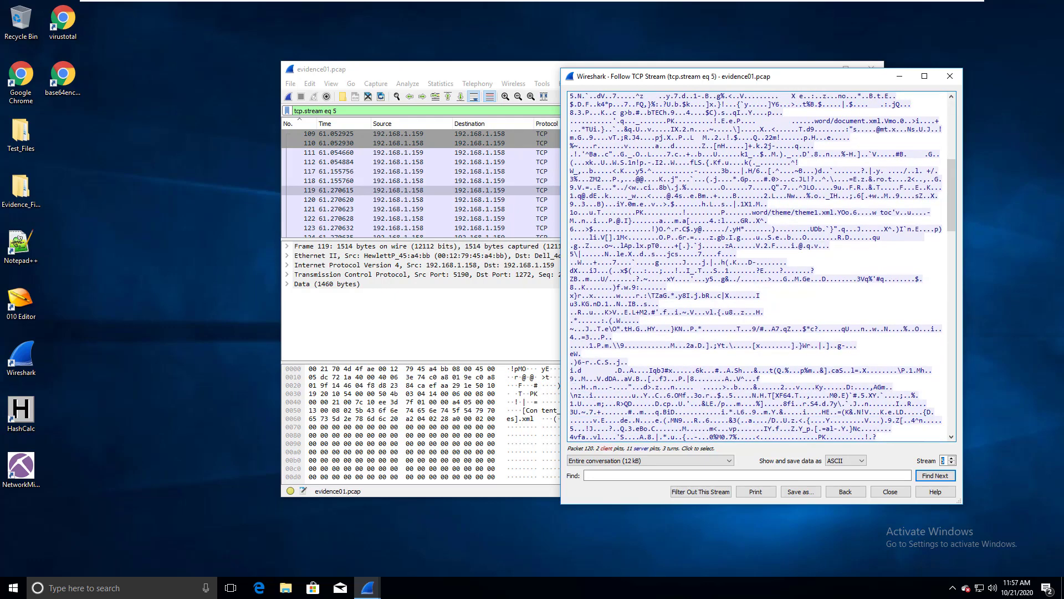
scroll(762, 267, "down", 15)
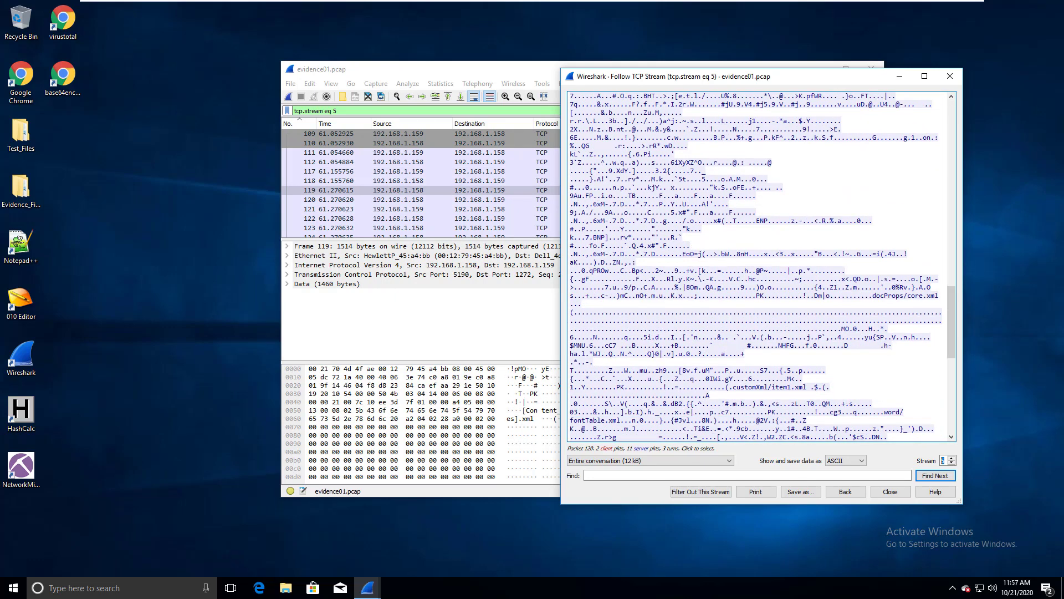
scroll(762, 266, "down", 7)
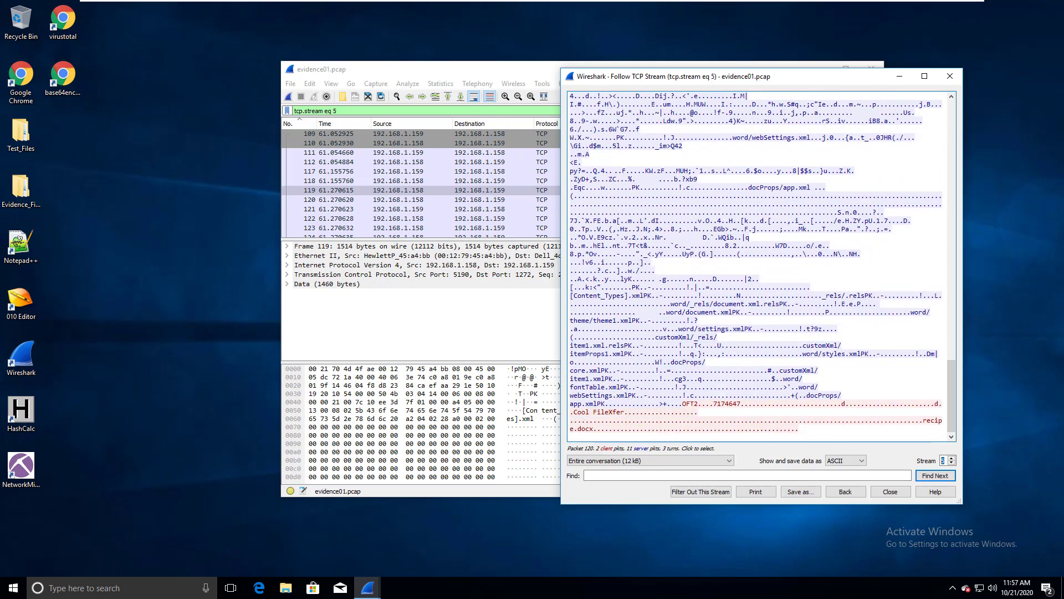
left_click_drag(765, 238, 683, 403)
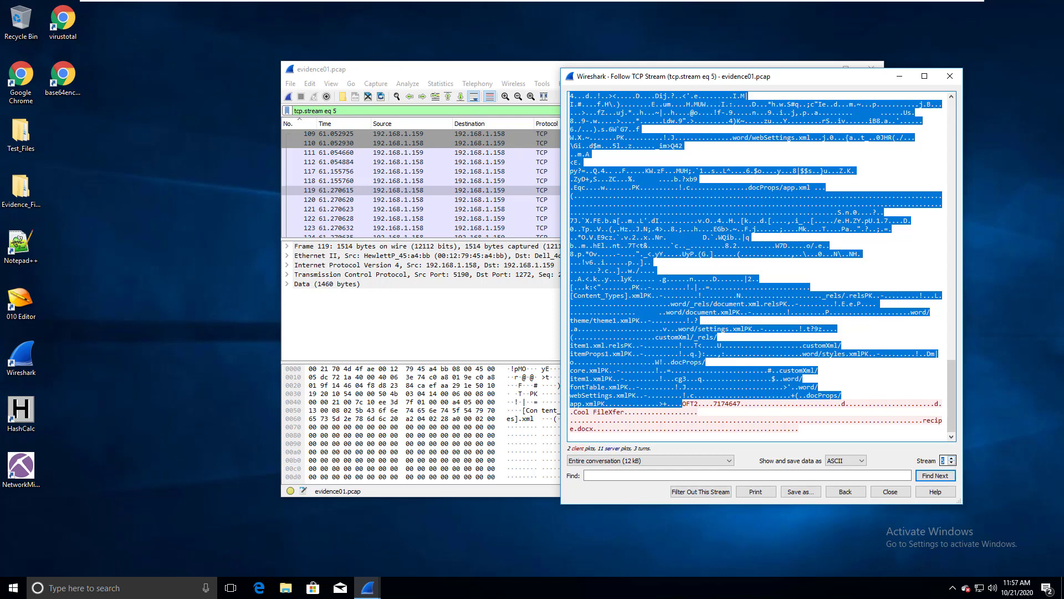
key("Up")
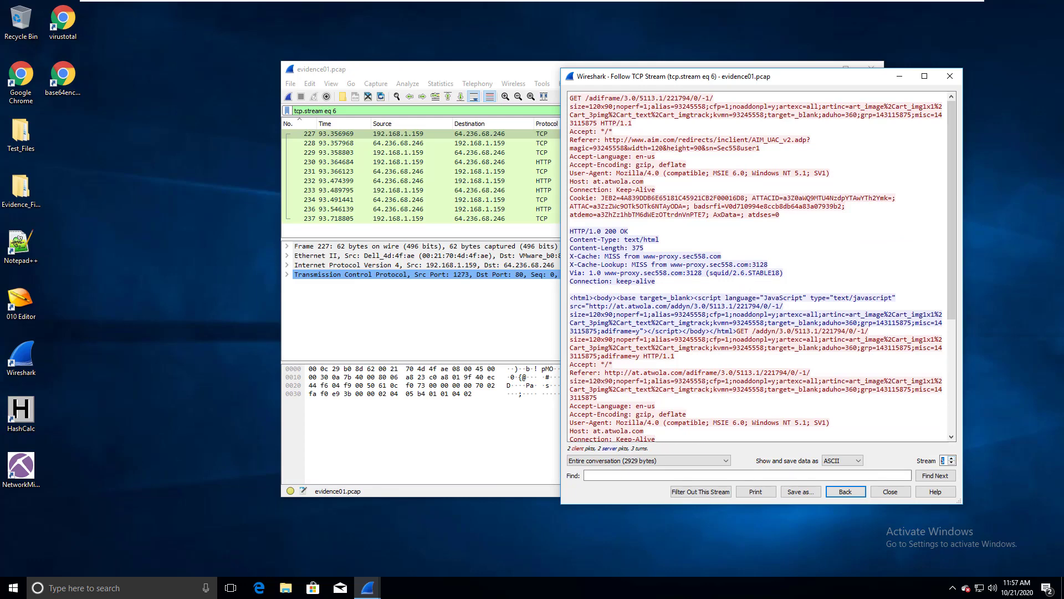
Step: Highlight the first HTTP/1.0 200 OK response headers and the second GET request's Referer URL in stream 6
left_click_drag(570, 231, 656, 282)
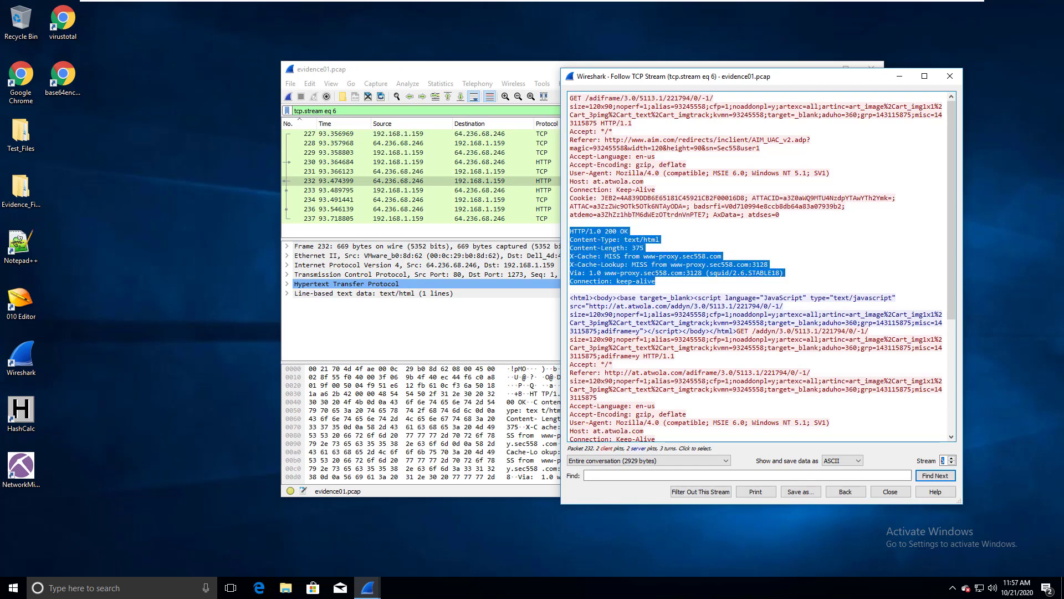
scroll(762, 266, "down", 1)
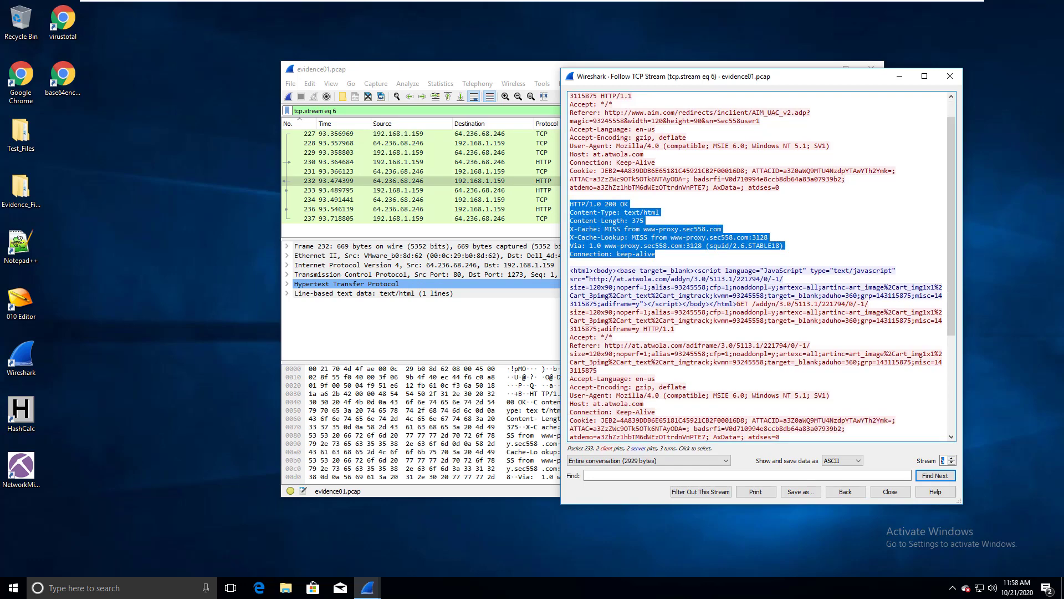
left_click_drag(605, 345, 799, 353)
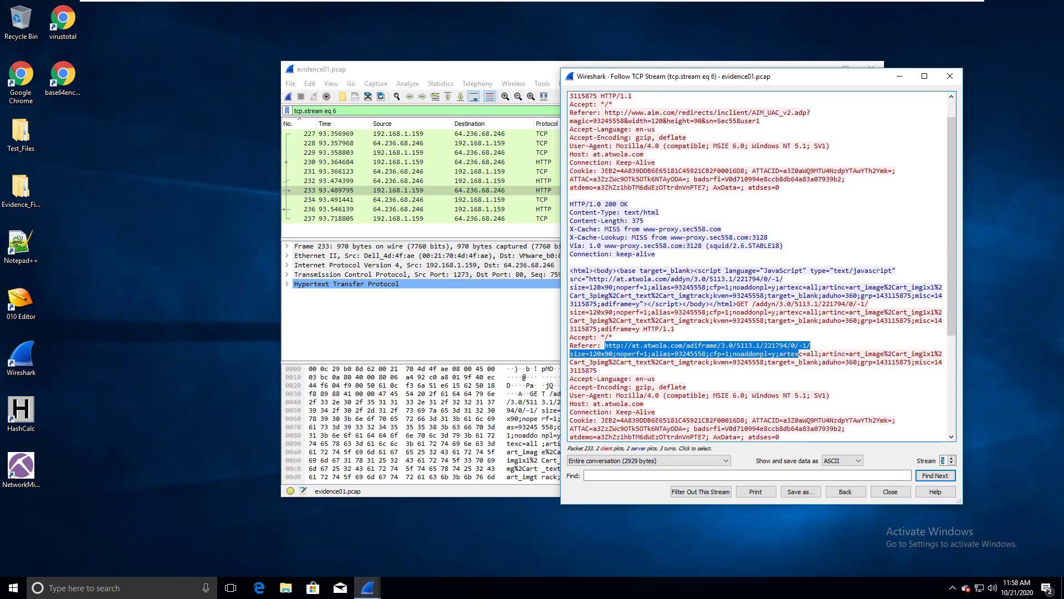
scroll(798, 353, "down", 1)
scroll(798, 353, "down", 4)
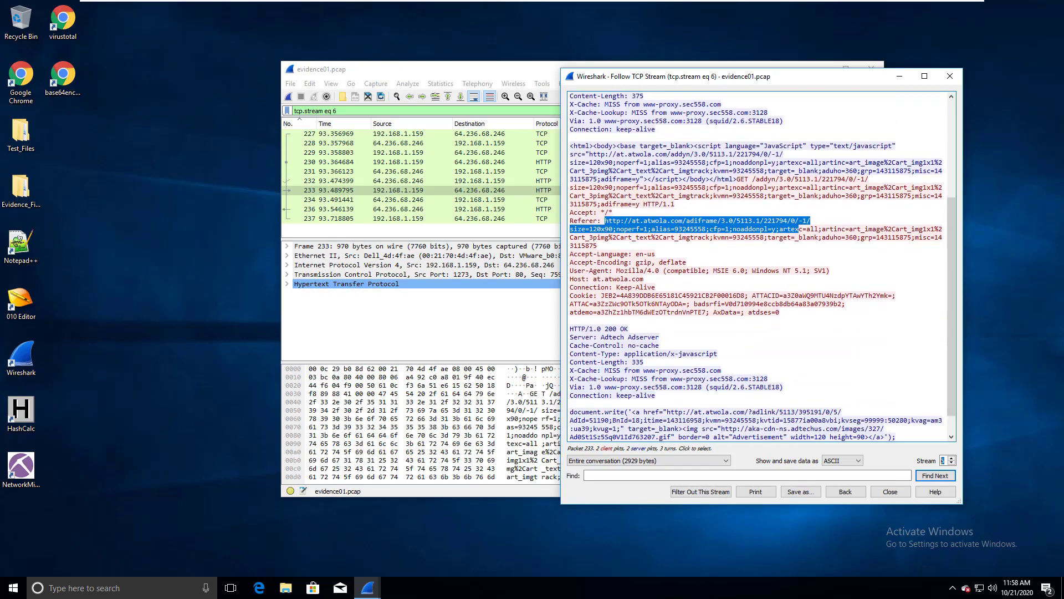
scroll(799, 353, "down", 1)
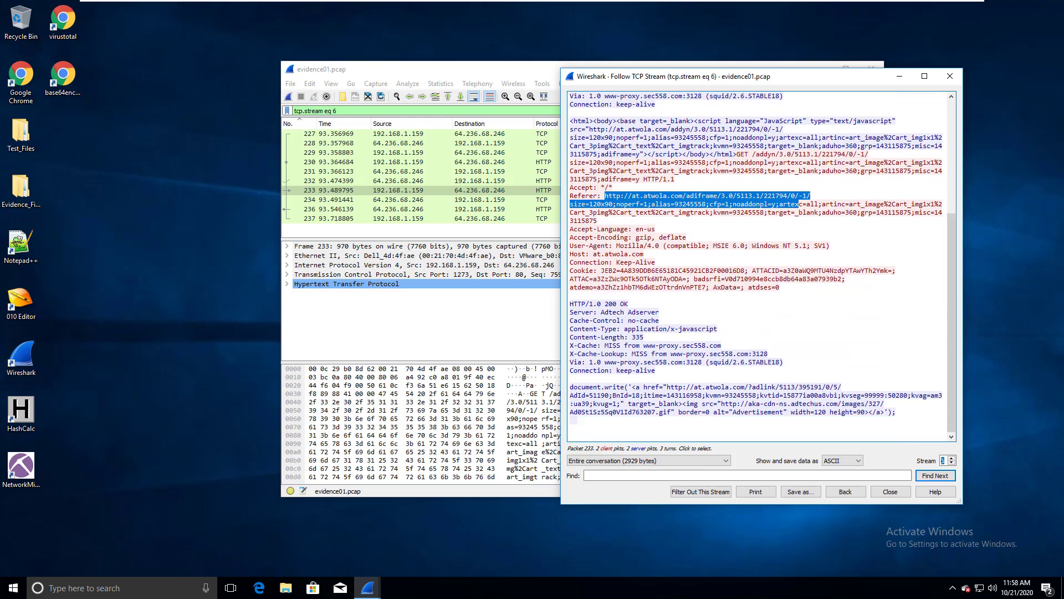
Step: Highlight the second request's User-Agent: Mozilla/4.0 entry and the start of its GET /addyn line in stream 6
left_click_drag(781, 288, 659, 246)
left_click(587, 266)
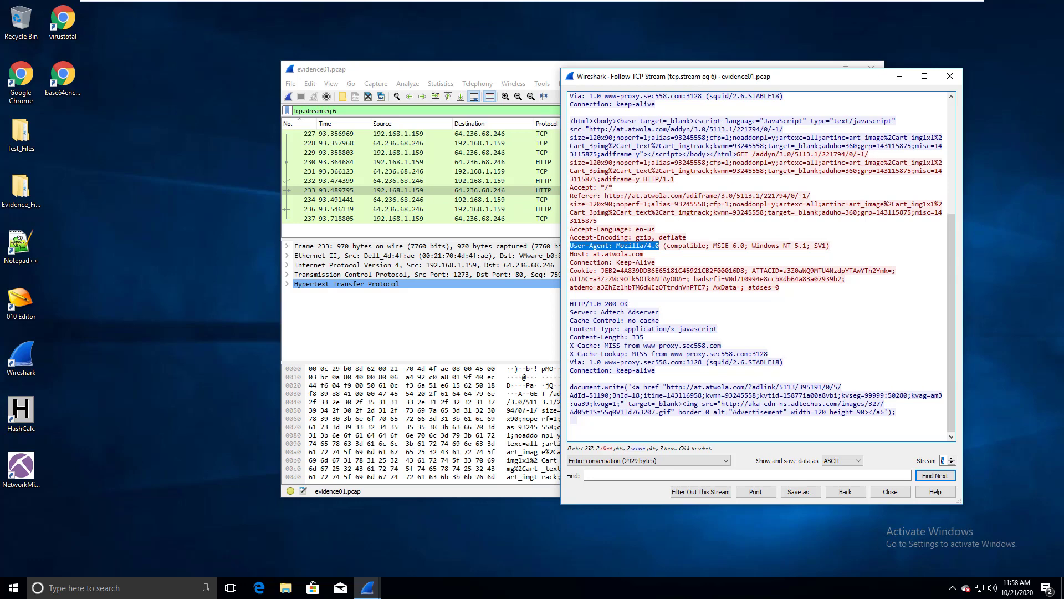
left_click_drag(733, 154, 736, 163)
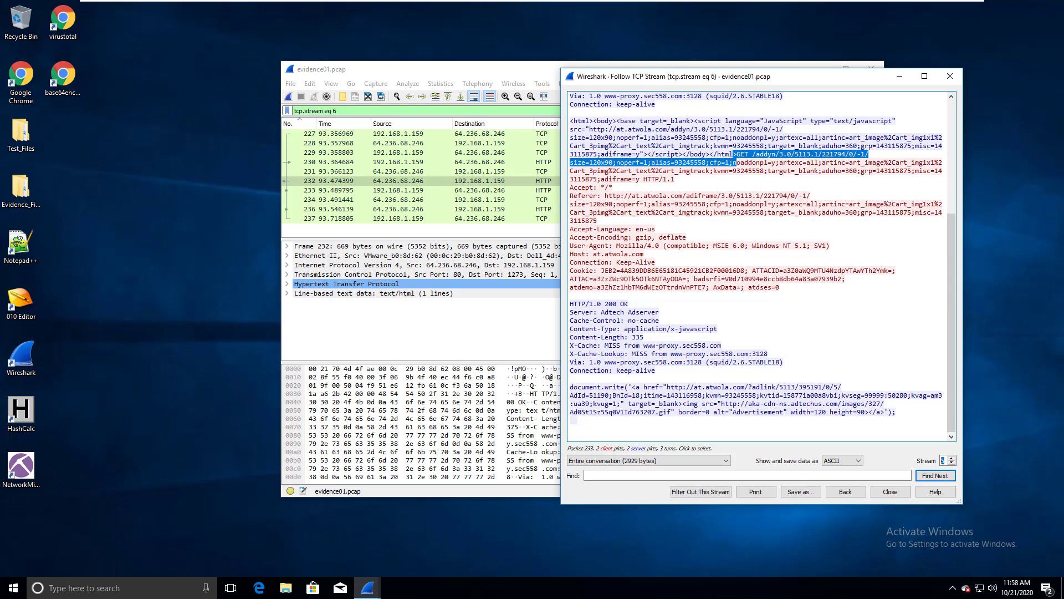
scroll(762, 266, "up", 2)
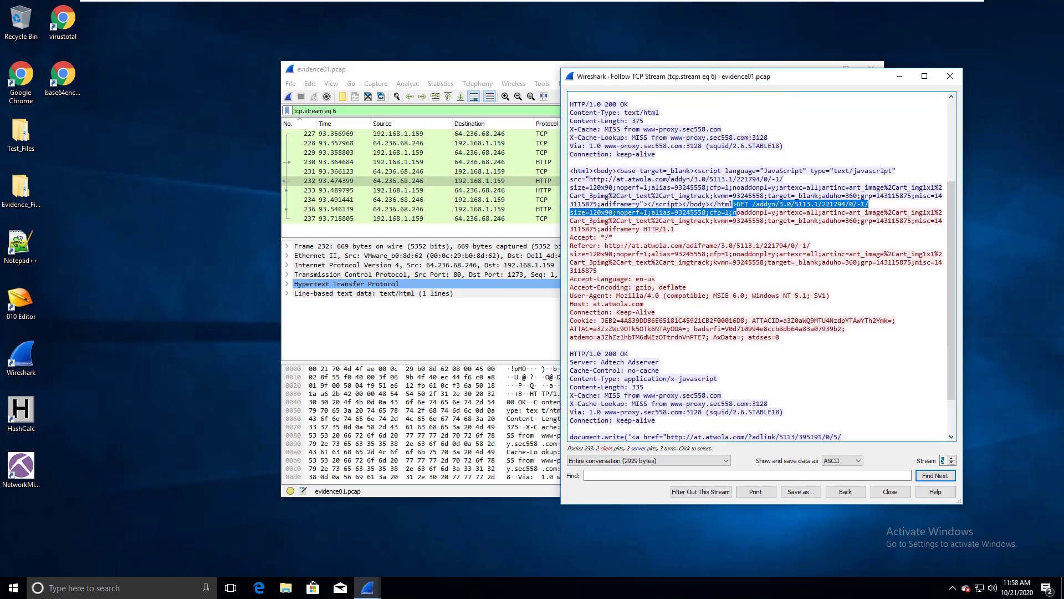
scroll(762, 266, "up", 4)
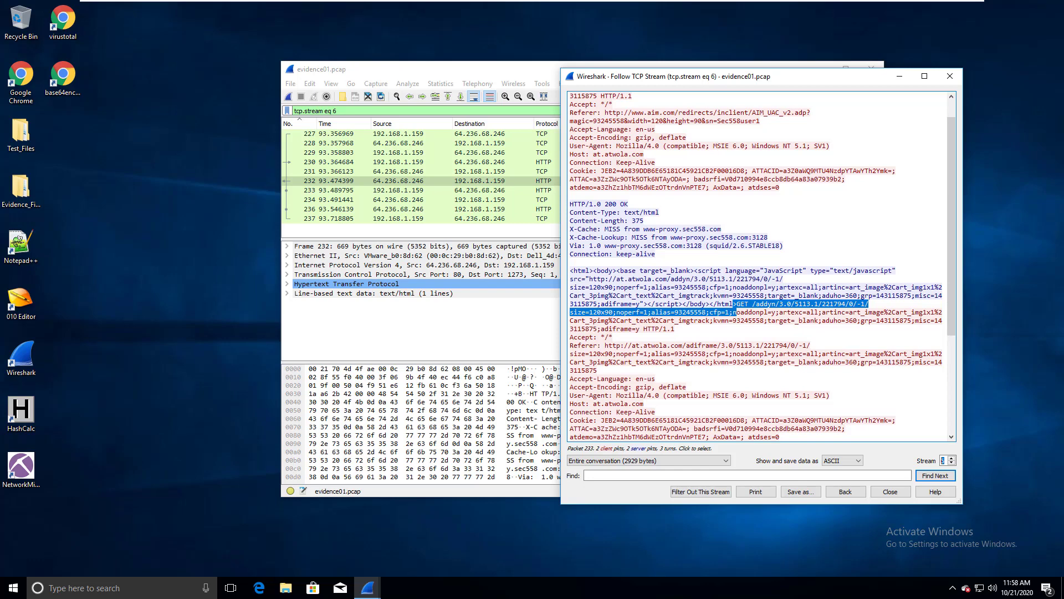
scroll(762, 268, "up", 1)
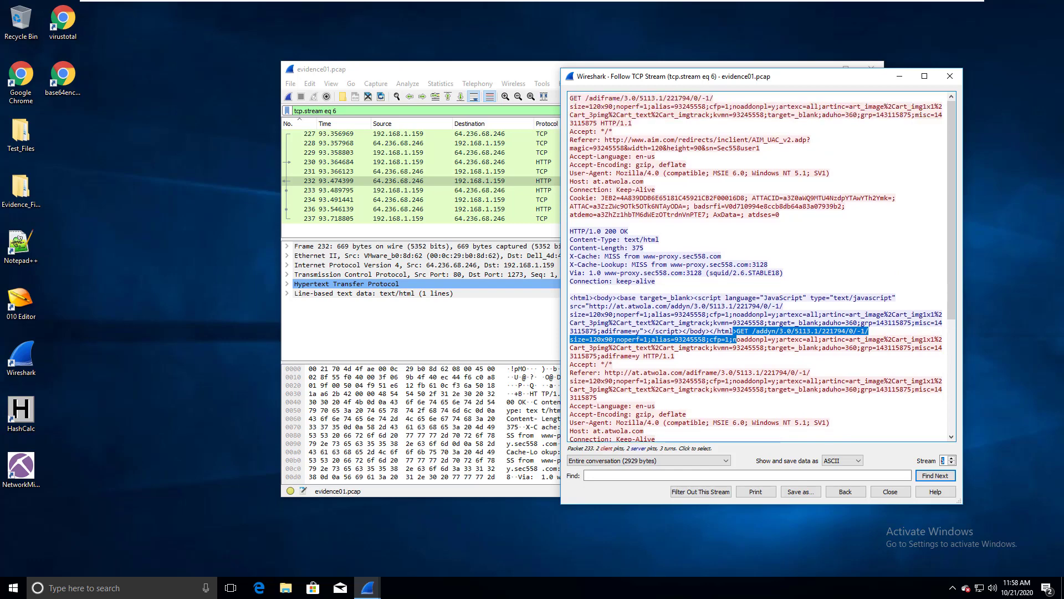
scroll(762, 266, "down", 4)
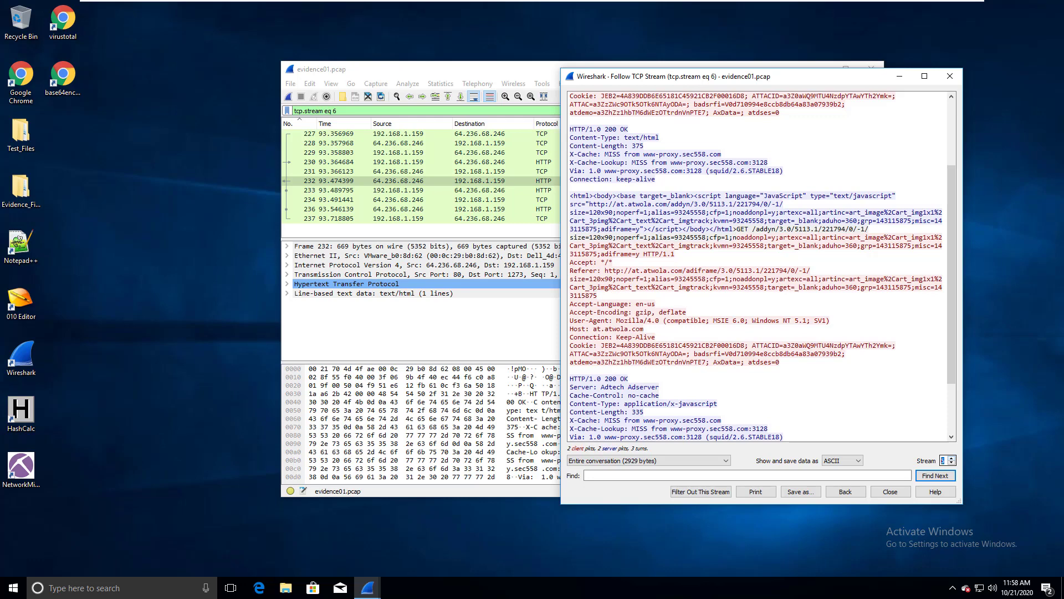
Step: Go back to TCP stream 5, return to stream 6 and review its HTTP requests and responses through to the end
type("6")
key("Down")
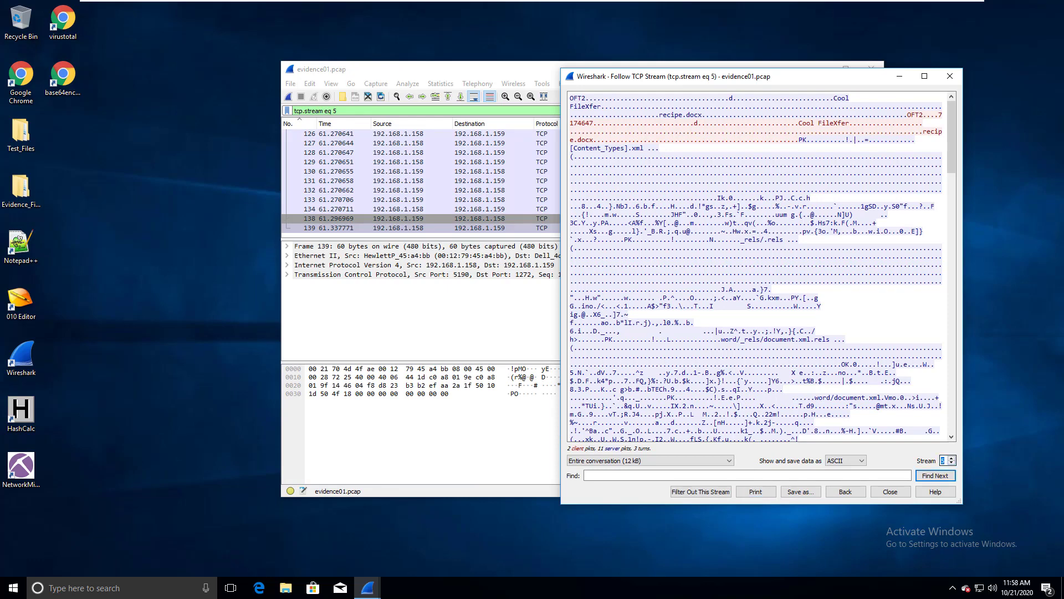
key("Up")
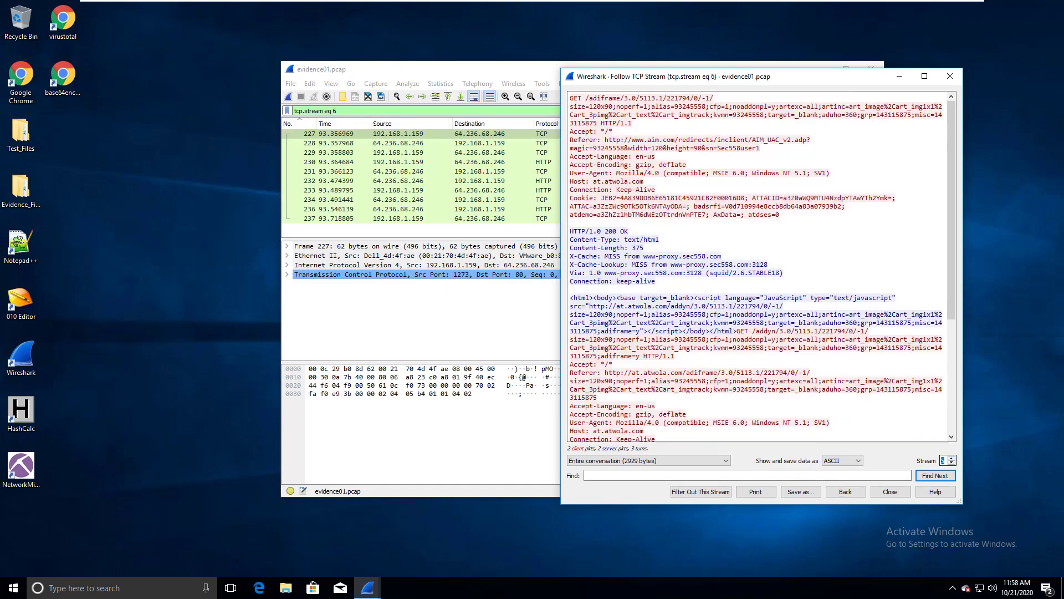
scroll(755, 266, "down", 6)
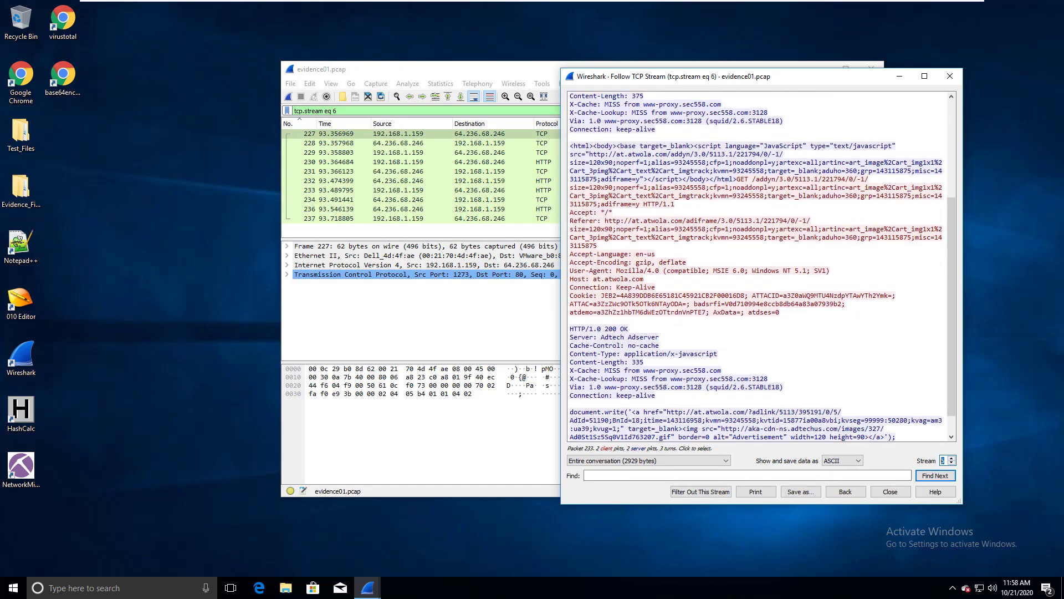
scroll(763, 266, "down", 1)
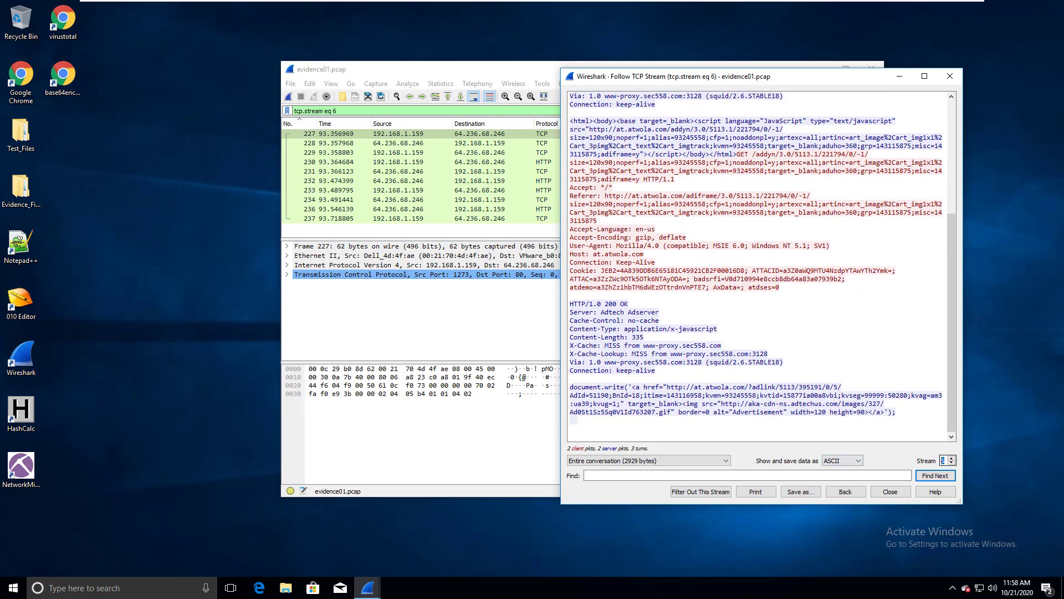
scroll(756, 266, "up", 7)
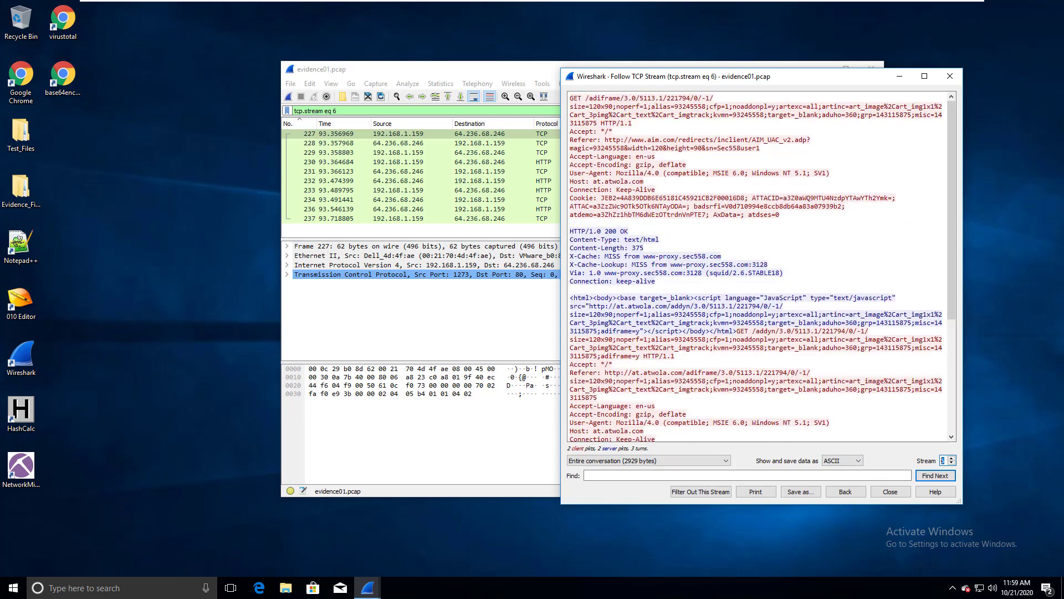
Step: Close the followed stream and clear the display filter so the whole capture is listed
left_click(950, 76)
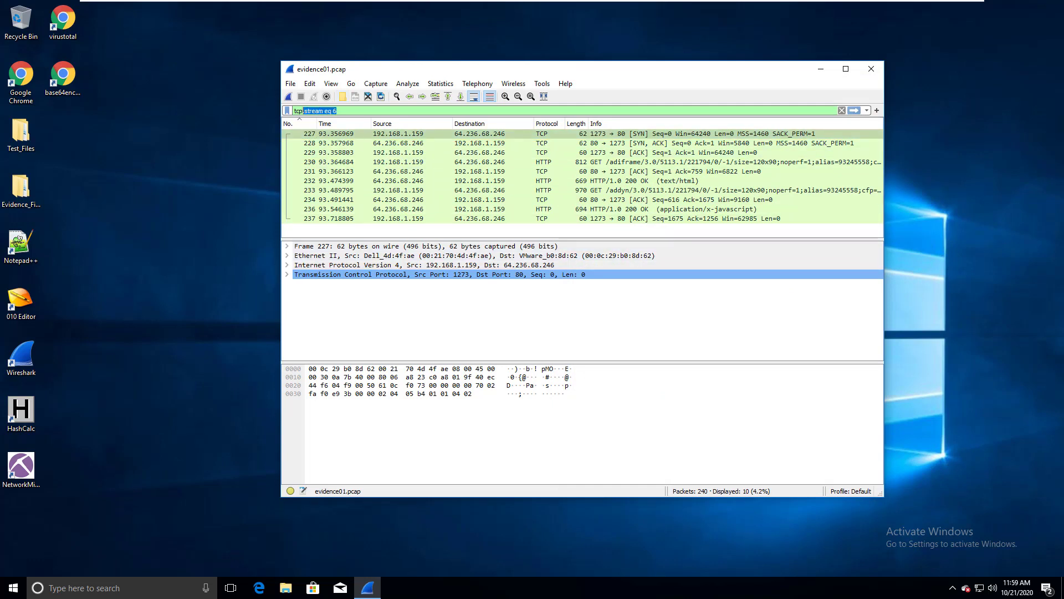
key("ctrl+a")
key("BackSpace")
key("Return")
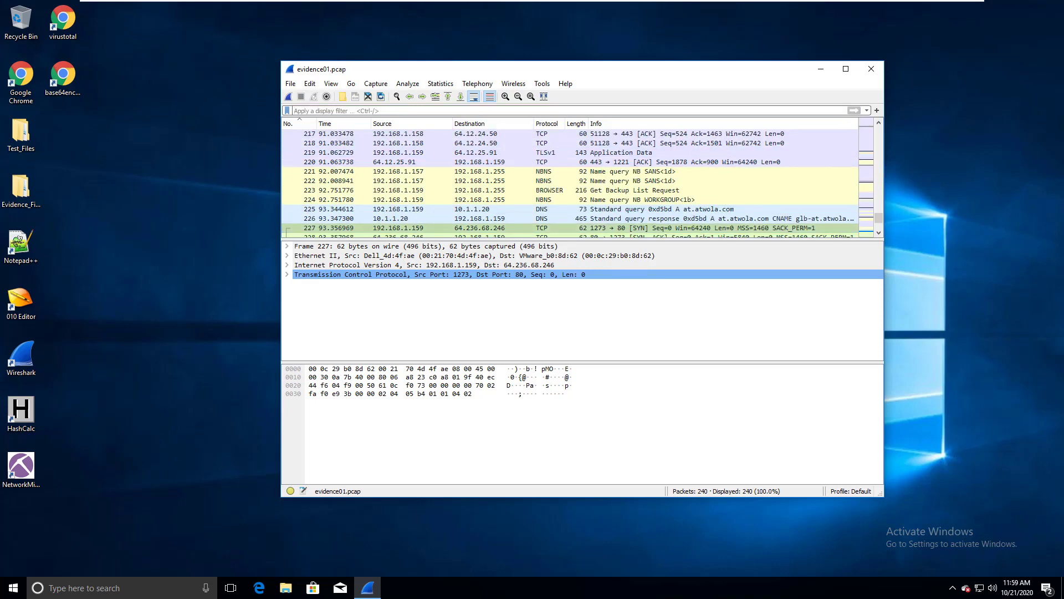
Step: Review the saved display filters and their expressions, then dismiss the list without applying one
left_click(407, 83)
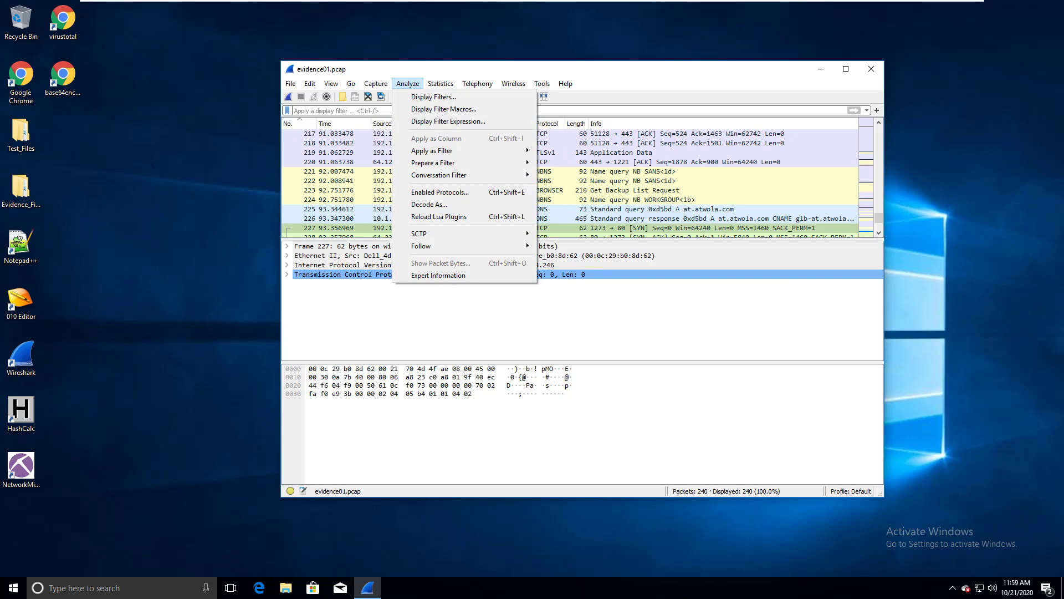
left_click(433, 97)
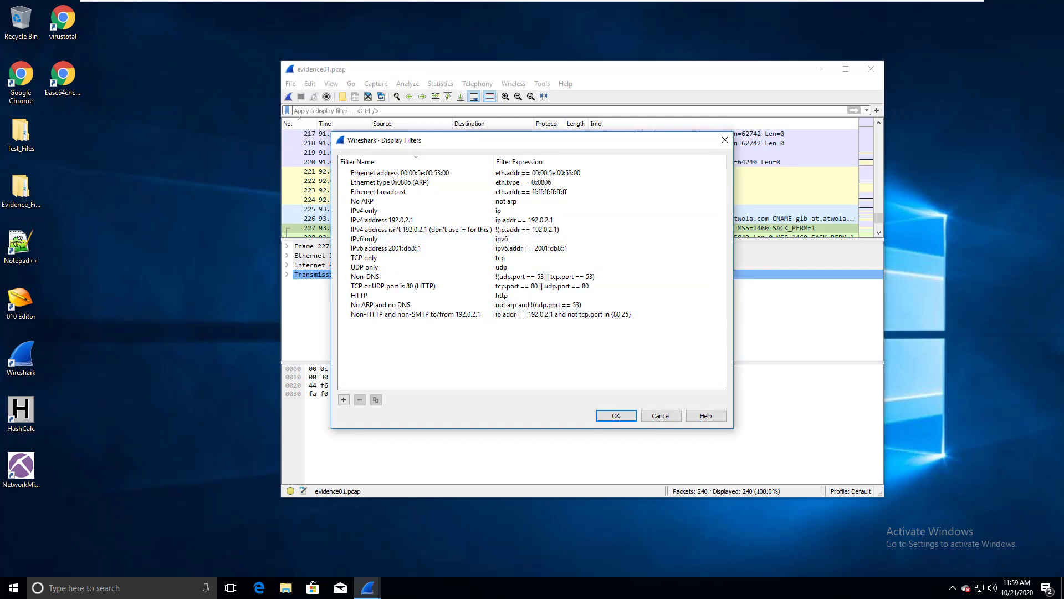
left_click(661, 416)
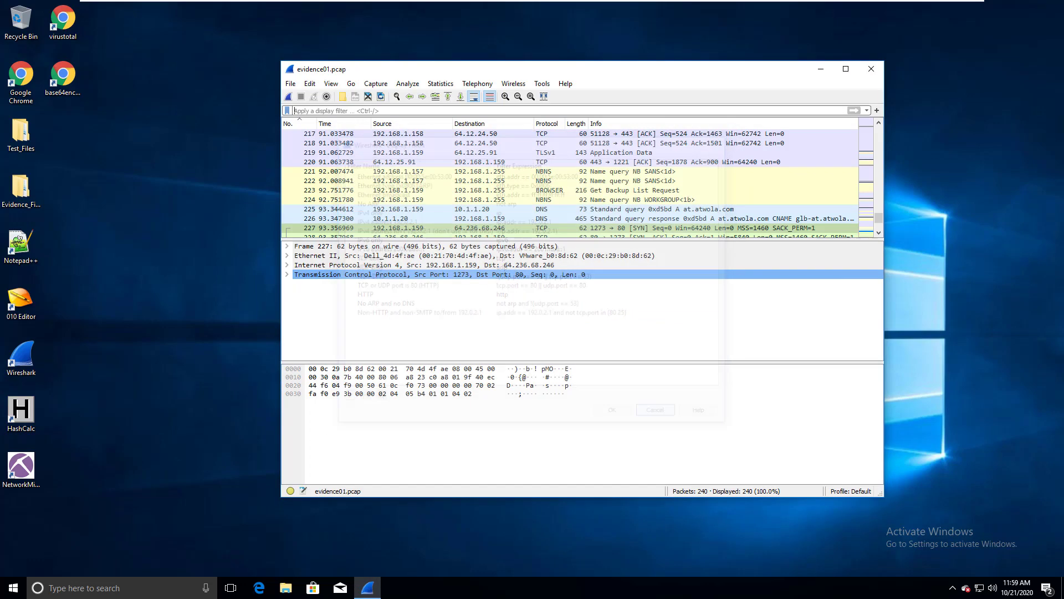
left_click(408, 84)
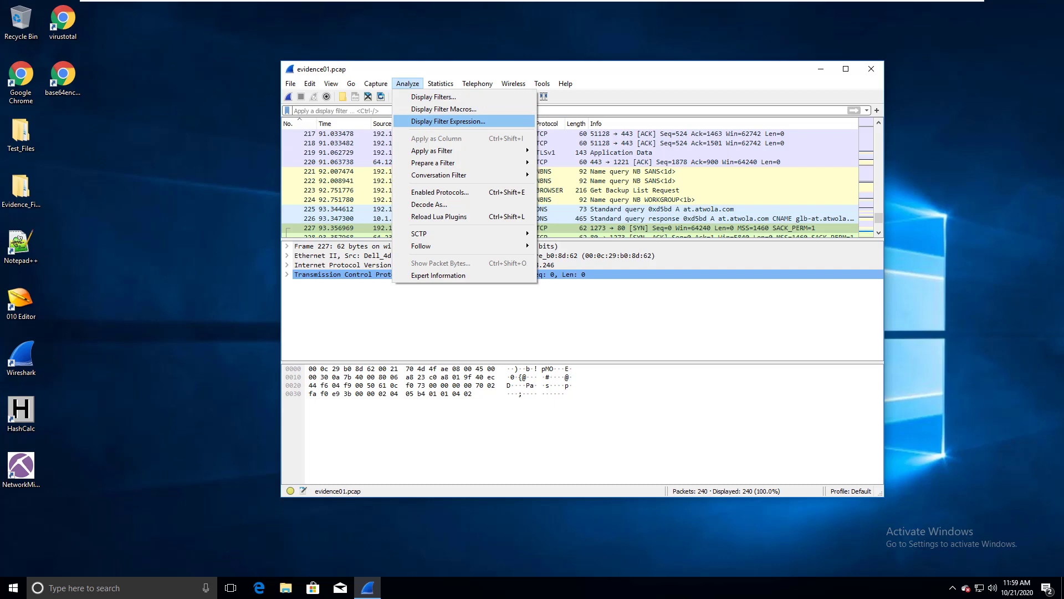
key("Escape")
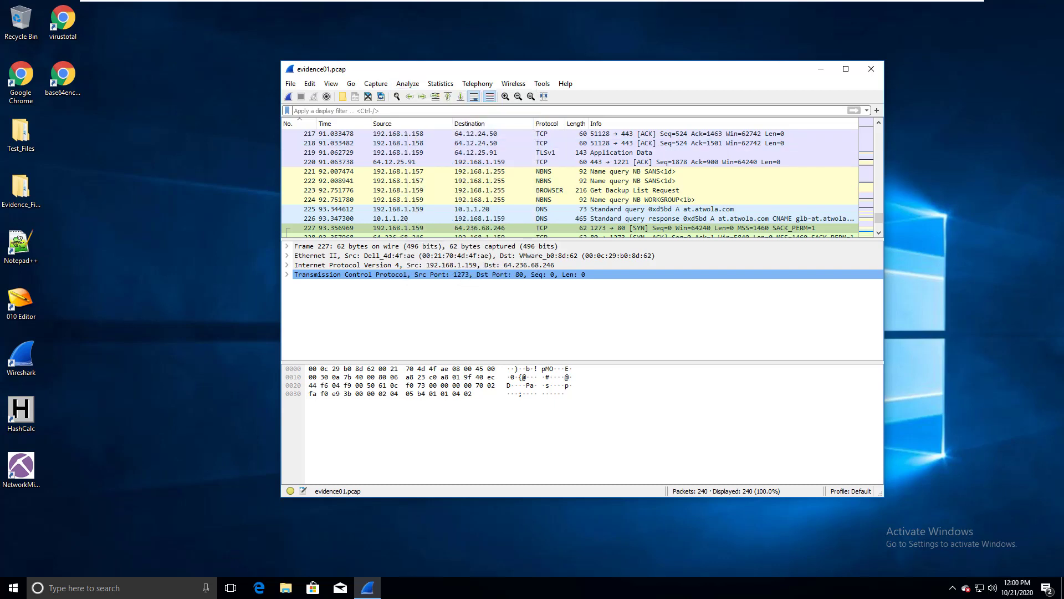
key("alt+c")
key("Down")
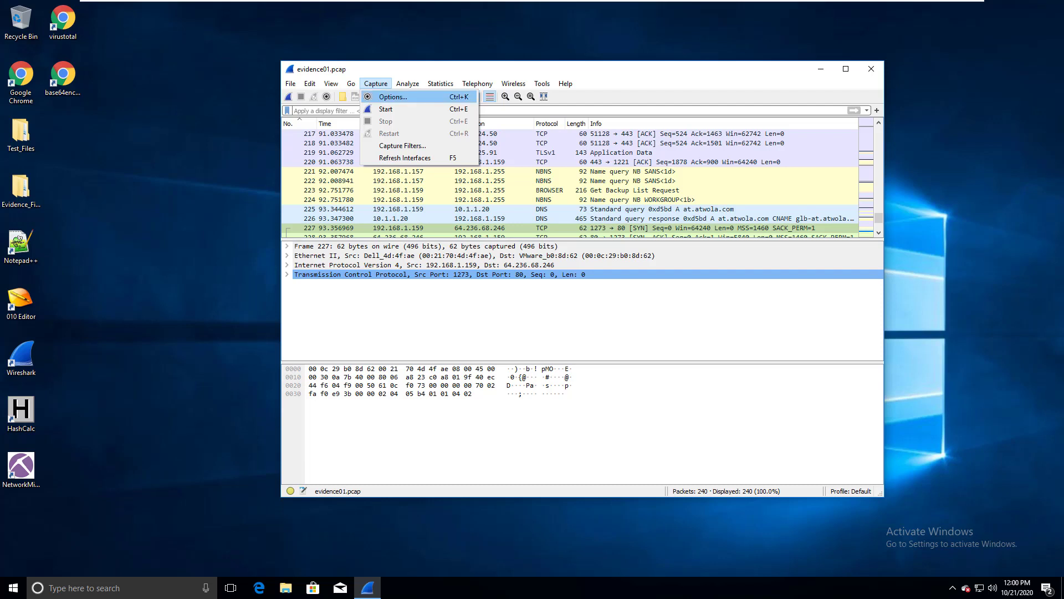
key("Left")
key("Left")
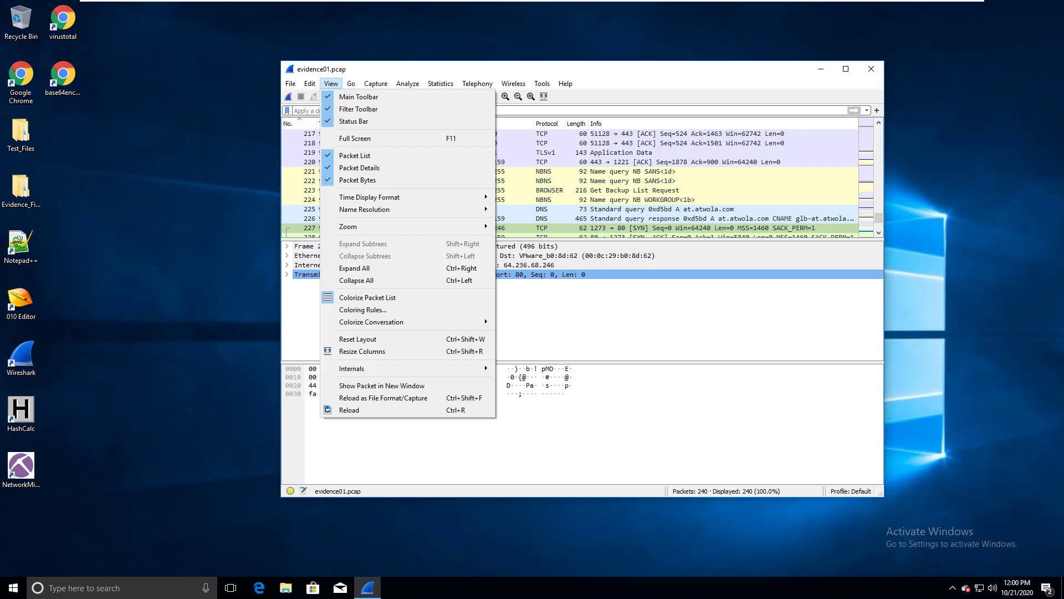
key("Right")
key("Right")
key("Right")
key("Right")
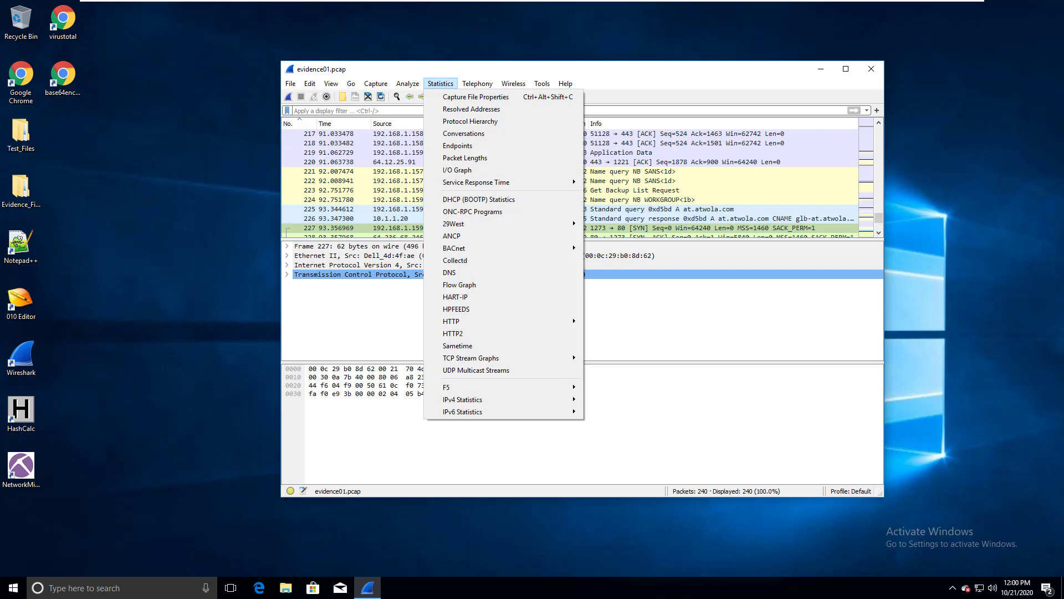
key("Right")
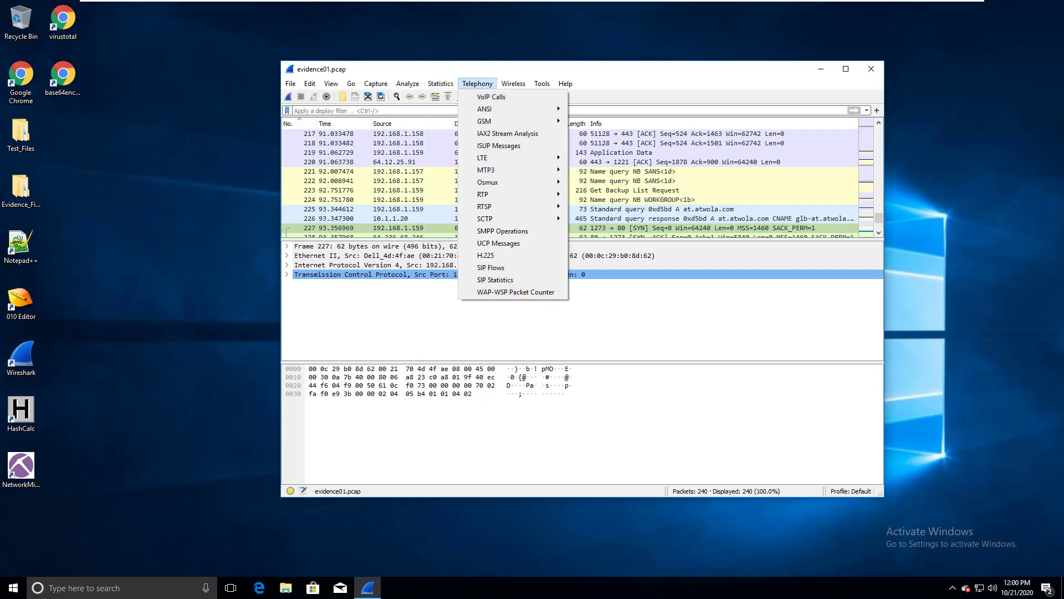
Step: View the capture's Resolved Addresses list of hosts and close it
key("Left")
key("Down")
key("Down")
key("Escape")
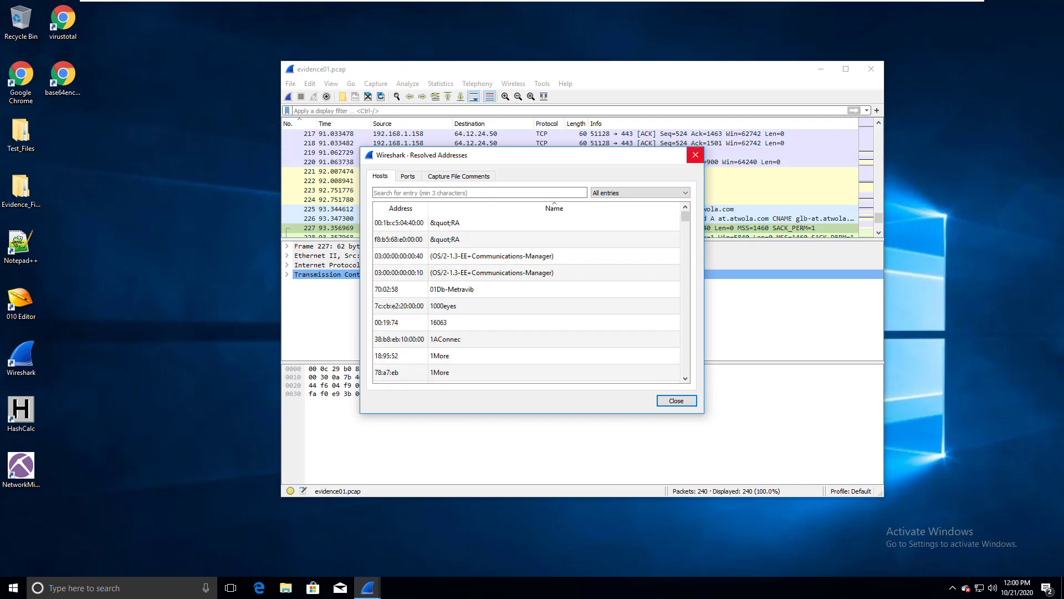
left_click(696, 155)
Step: Open the Protocol Hierarchy statistics and examine the Ethernet, Internet Protocol Version 4, User Datagram Protocol and Transmission Control Protocol entries
left_click(441, 83)
mouse_move(477, 83)
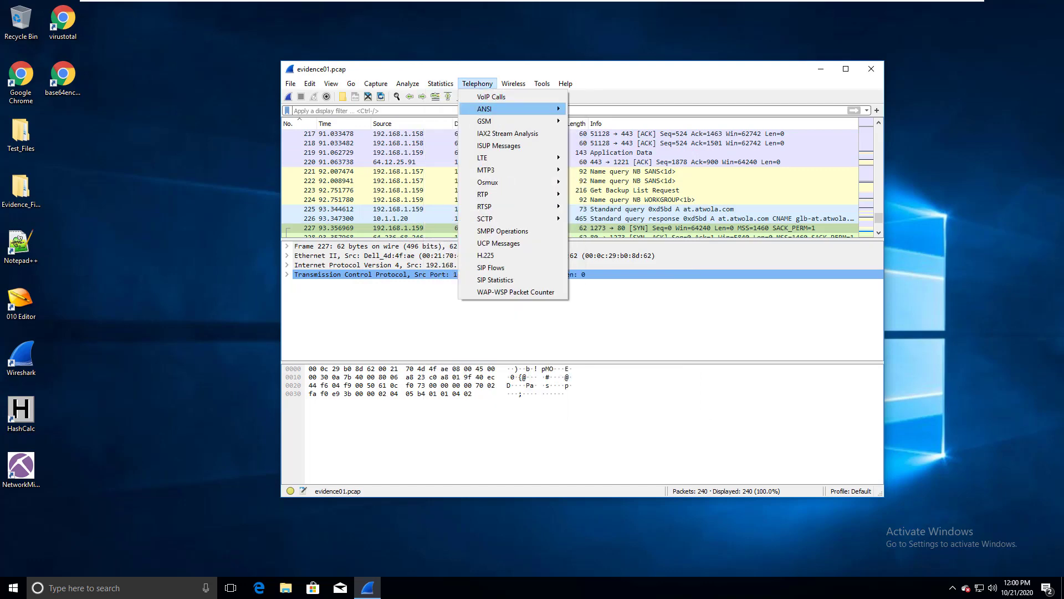
mouse_move(441, 83)
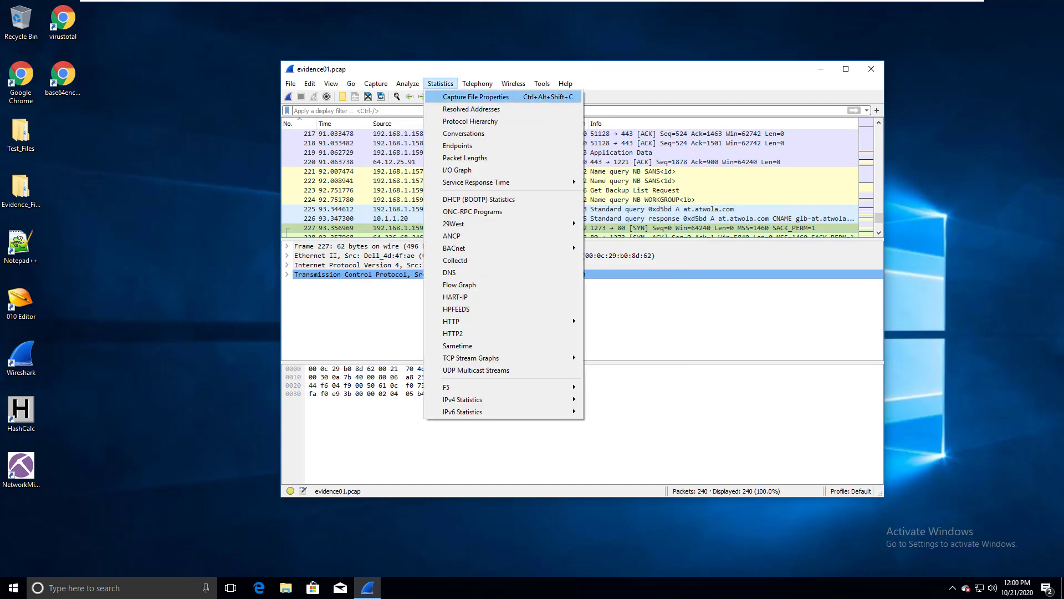
left_click(470, 121)
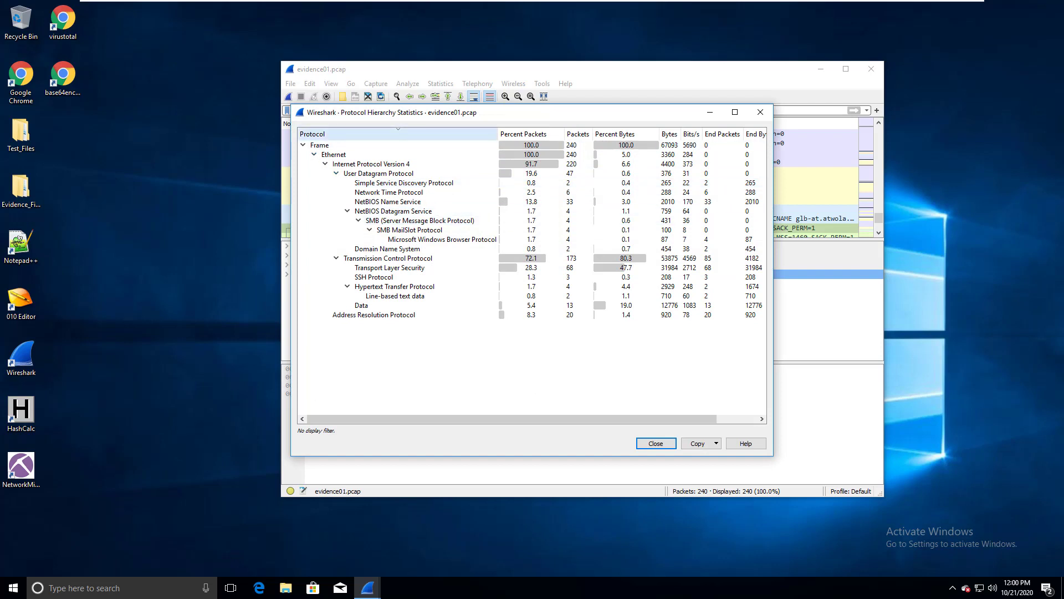
left_click(320, 145)
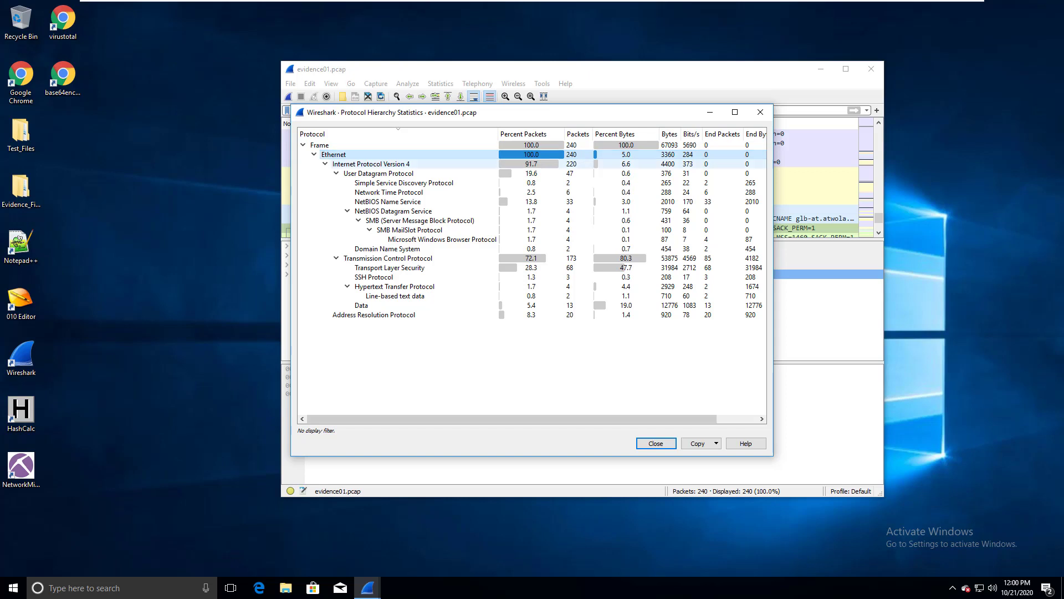
left_click(371, 163)
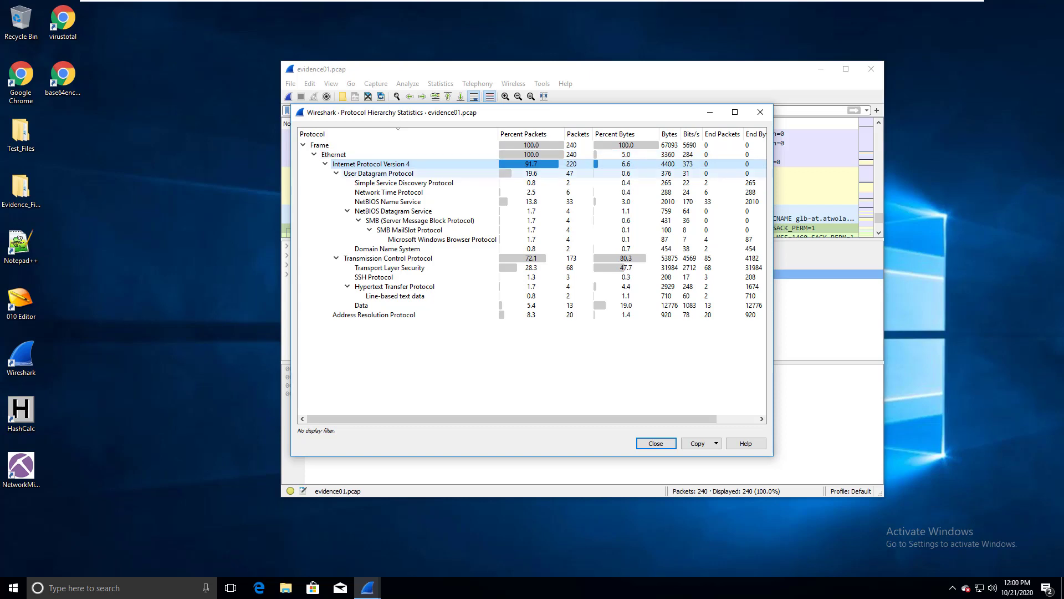
left_click(379, 173)
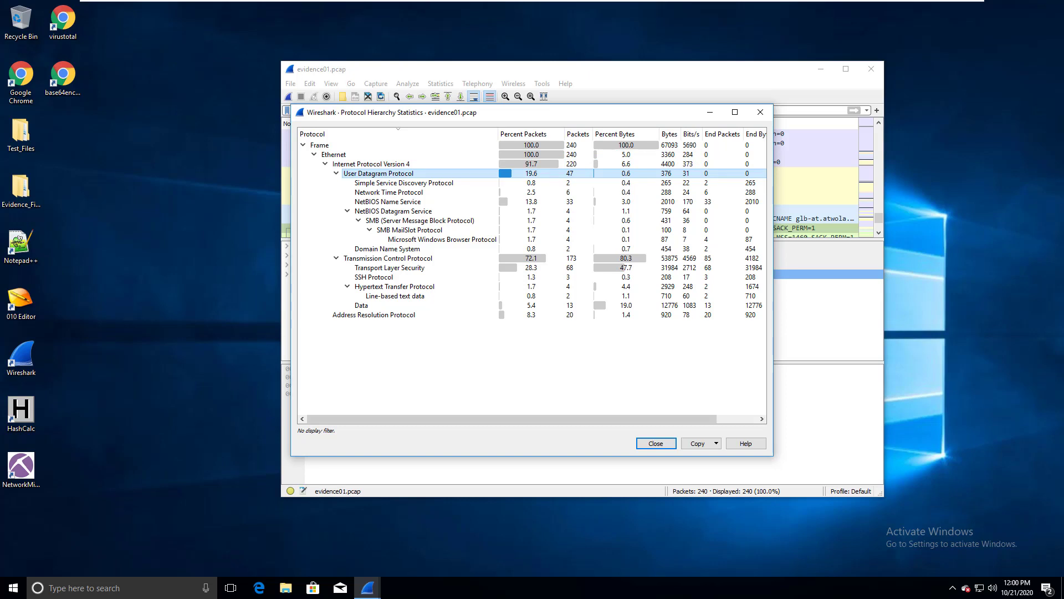
left_click(388, 258)
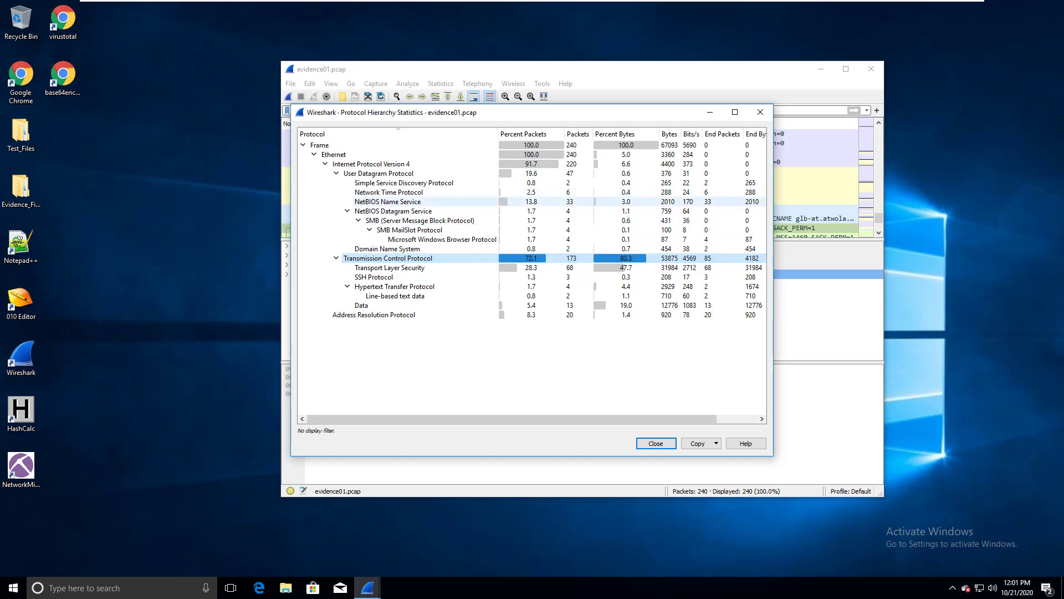
Step: Collapse the User Datagram Protocol and Transmission Control Protocol branches and compare their packet shares in the hierarchy
left_click(336, 174)
left_click(336, 183)
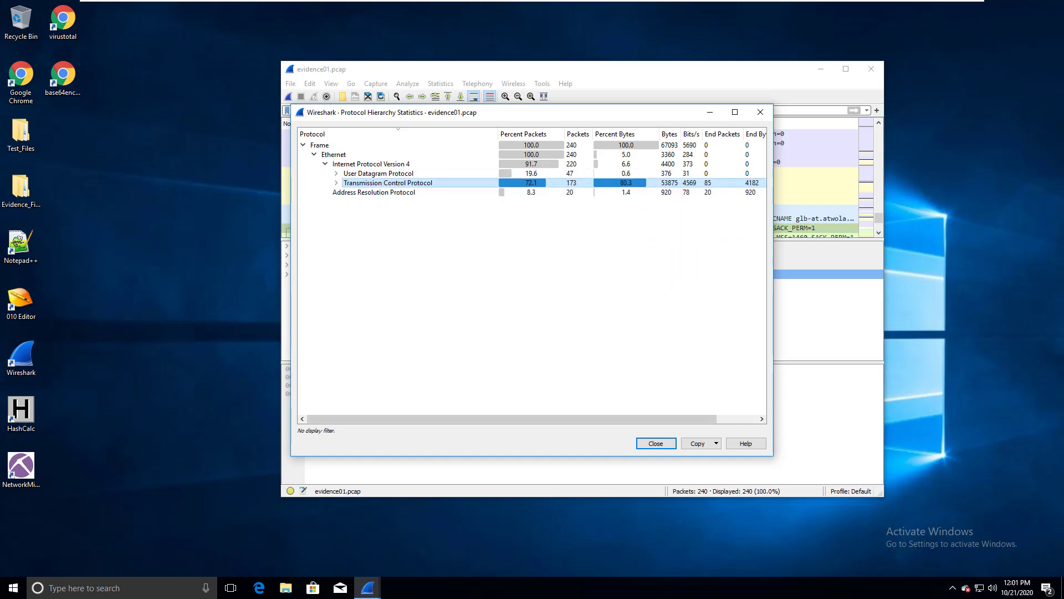
left_click(379, 174)
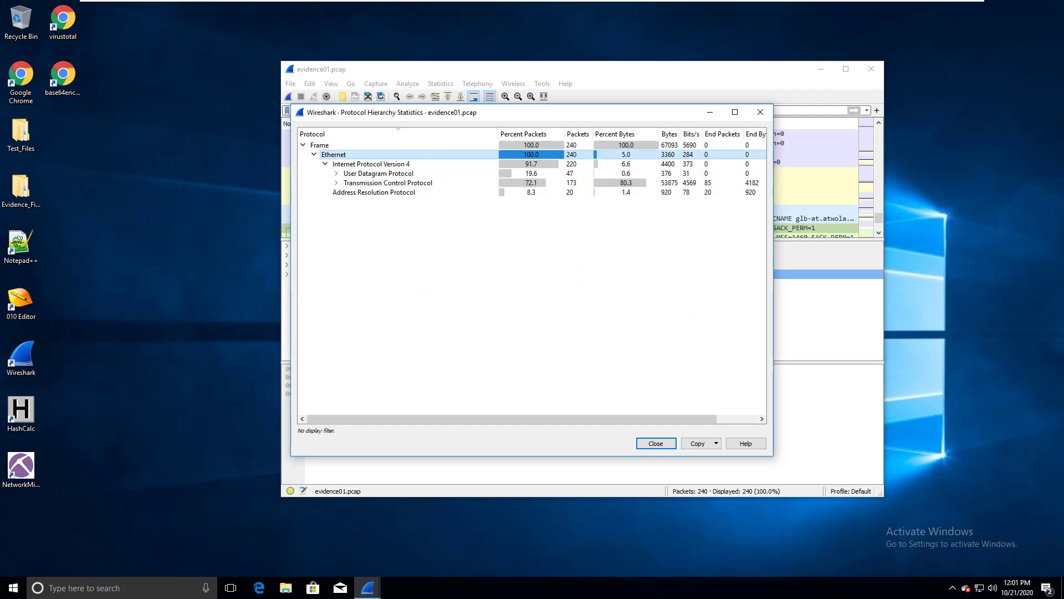
left_click(387, 183)
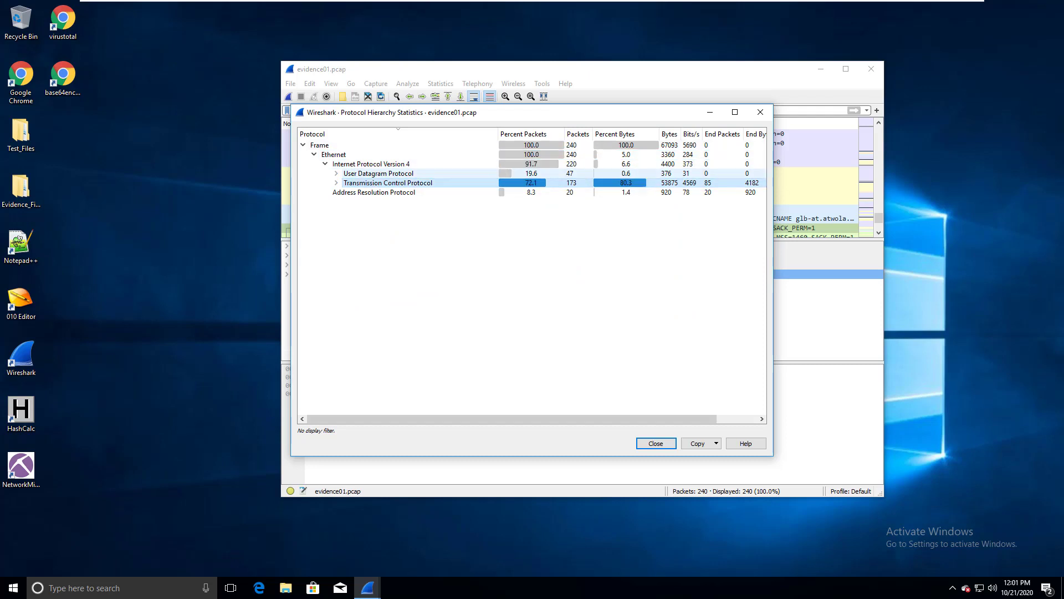
left_click(378, 174)
left_click(388, 183)
left_click(378, 174)
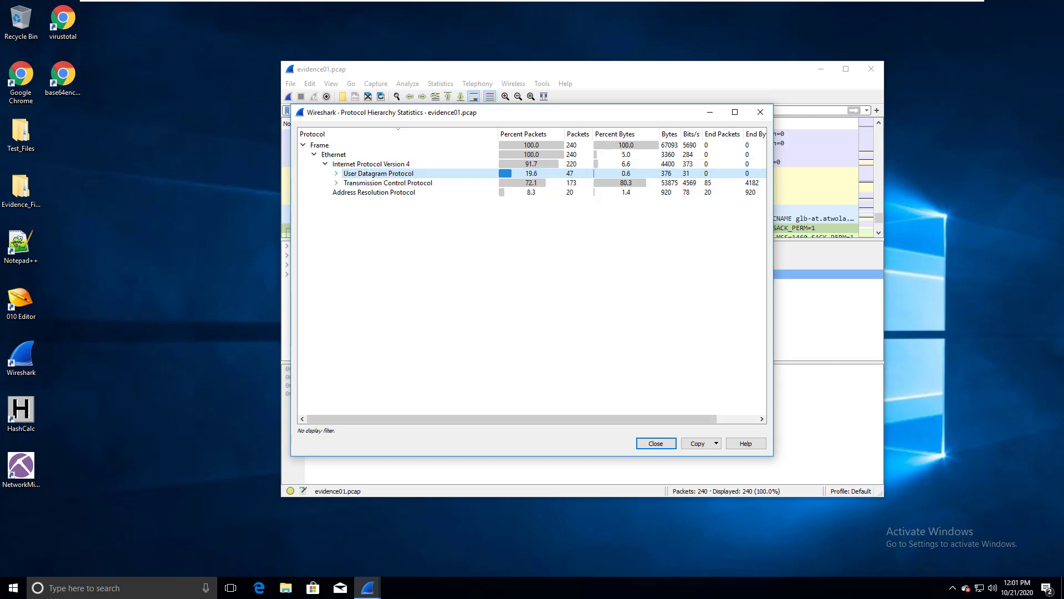
Step: Expand both transport protocol branches and examine the User Datagram Protocol entries from Simple Service Discovery Protocol to SMB
key("Right")
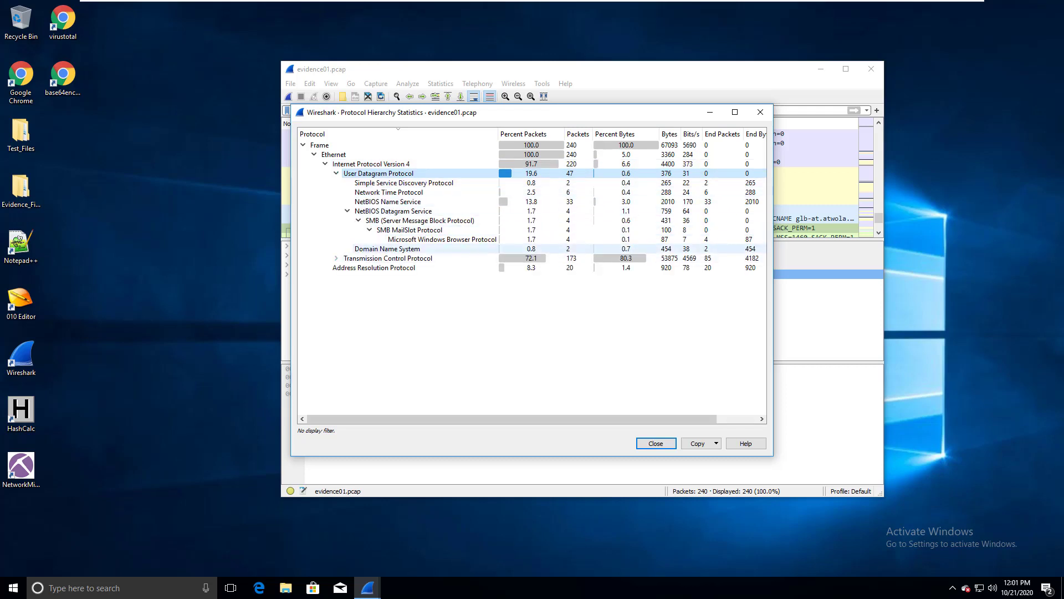
left_click(336, 258)
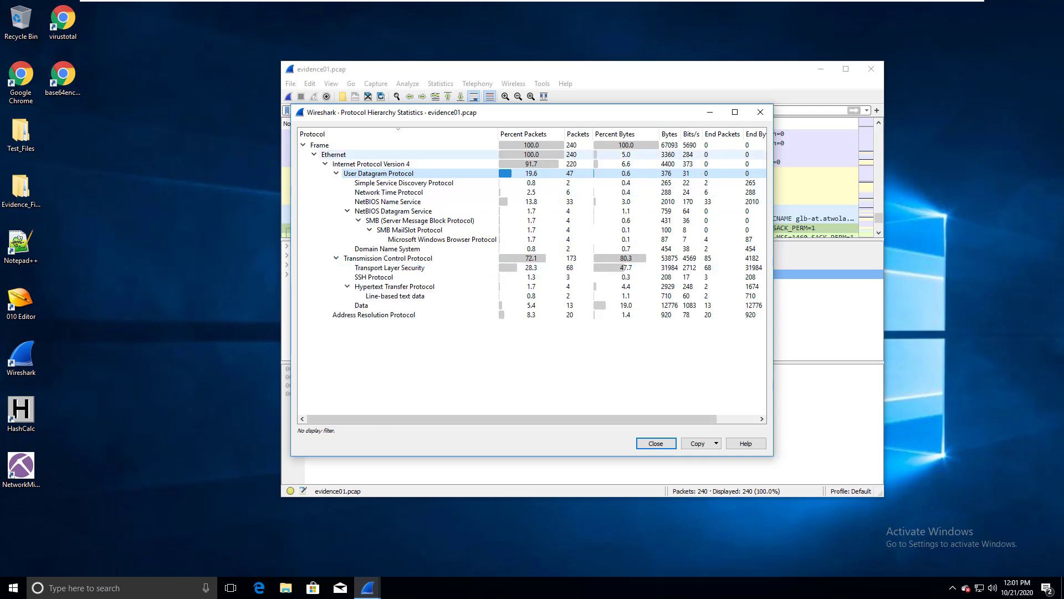
left_click(404, 183)
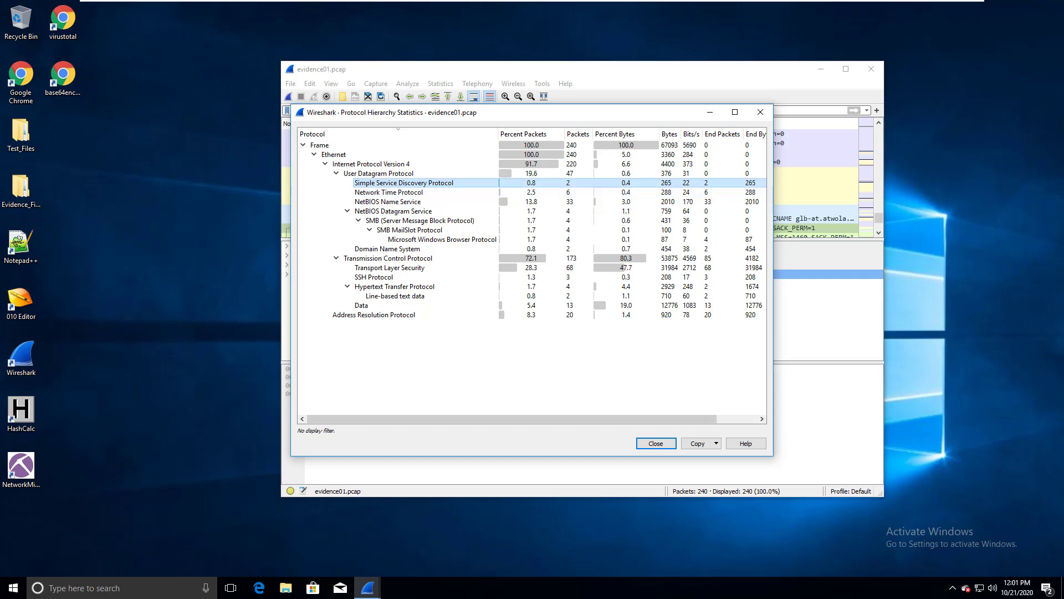
left_click(388, 193)
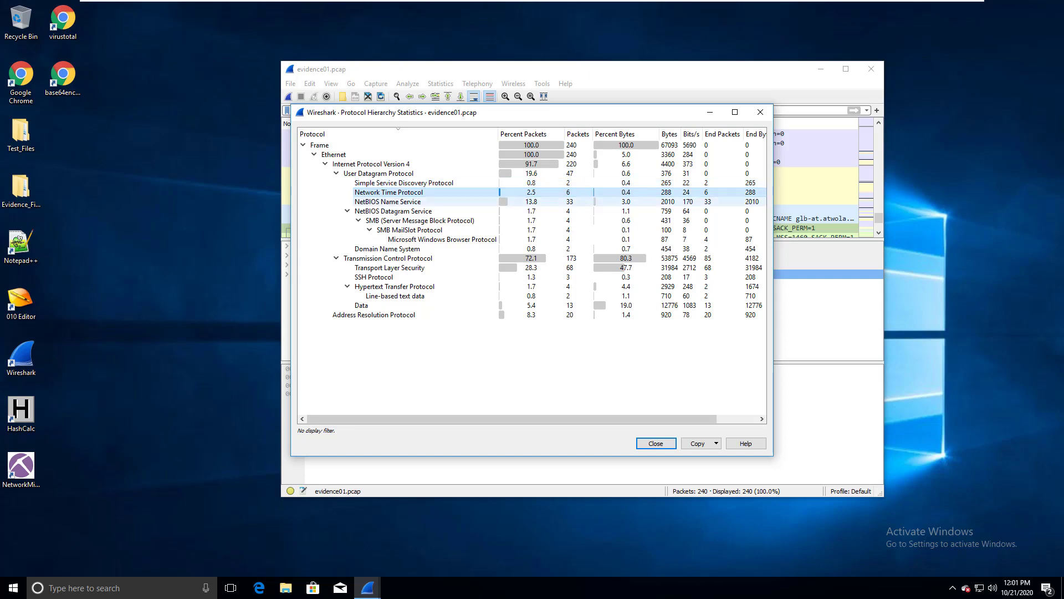
left_click(387, 202)
left_click(393, 211)
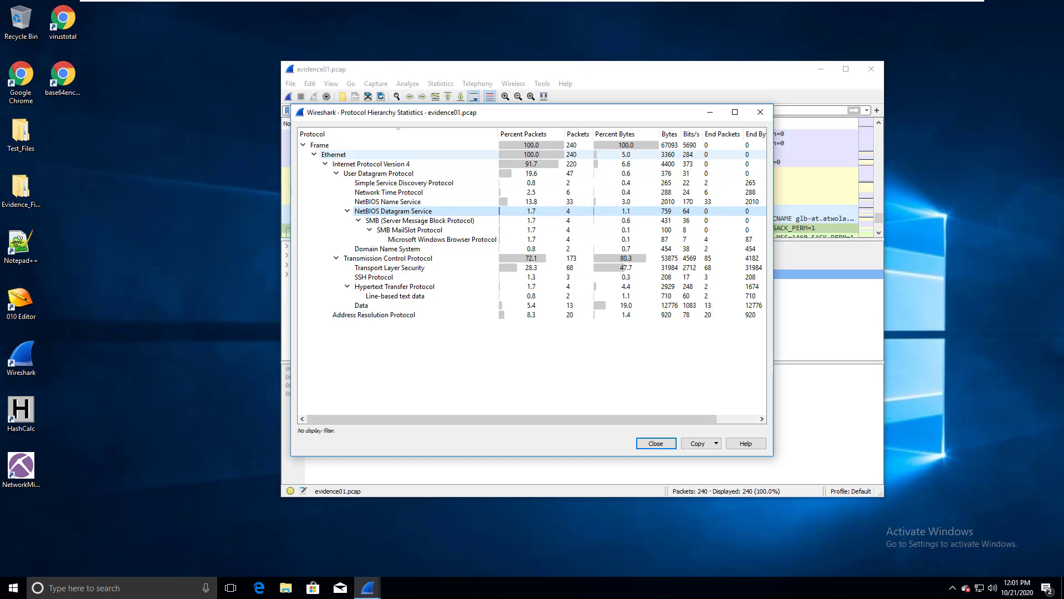
left_click(420, 221)
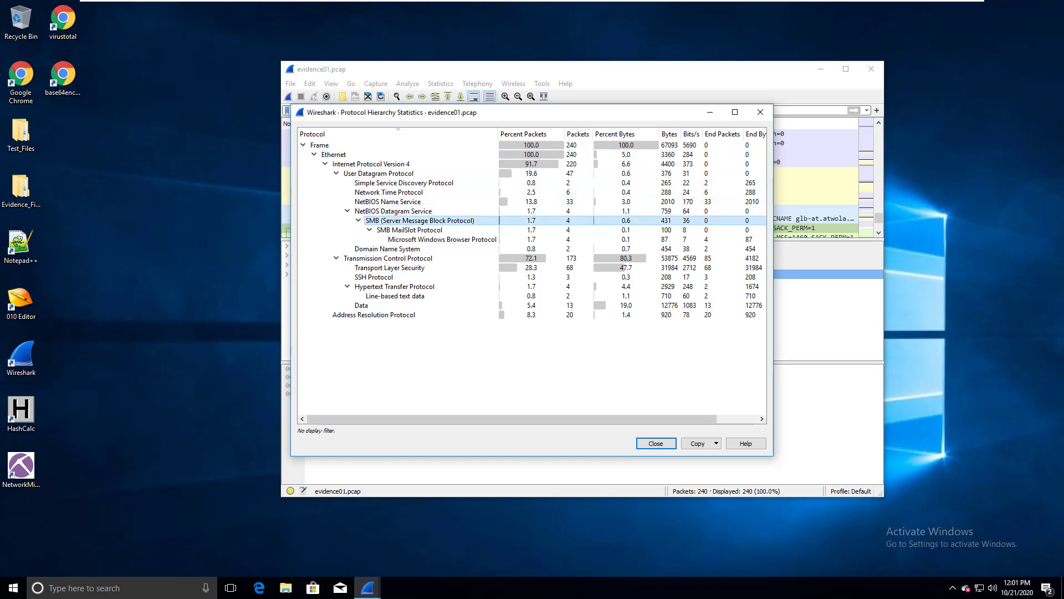
Step: Examine the Transport Layer Security and Hypertext Transfer Protocol entries under Transmission Control Protocol, and compare them with the User Datagram Protocol branch
left_click(388, 258)
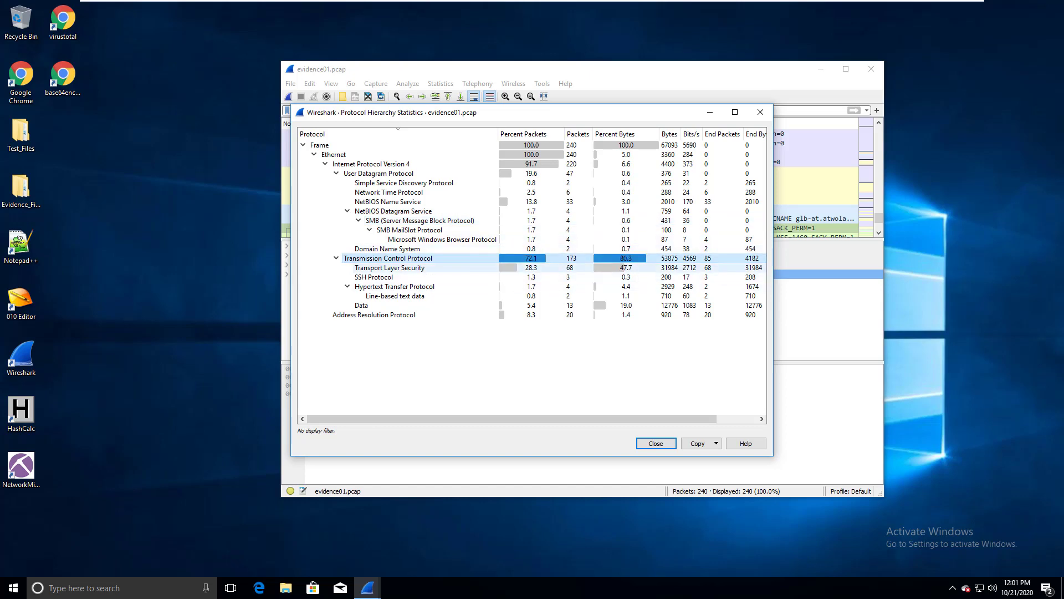
left_click(389, 268)
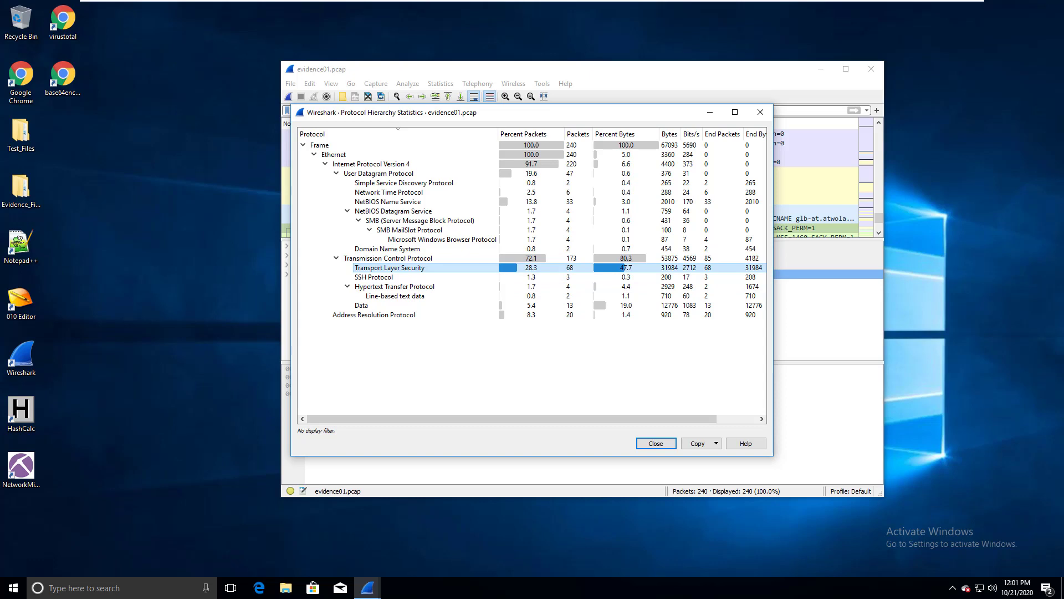
left_click(394, 286)
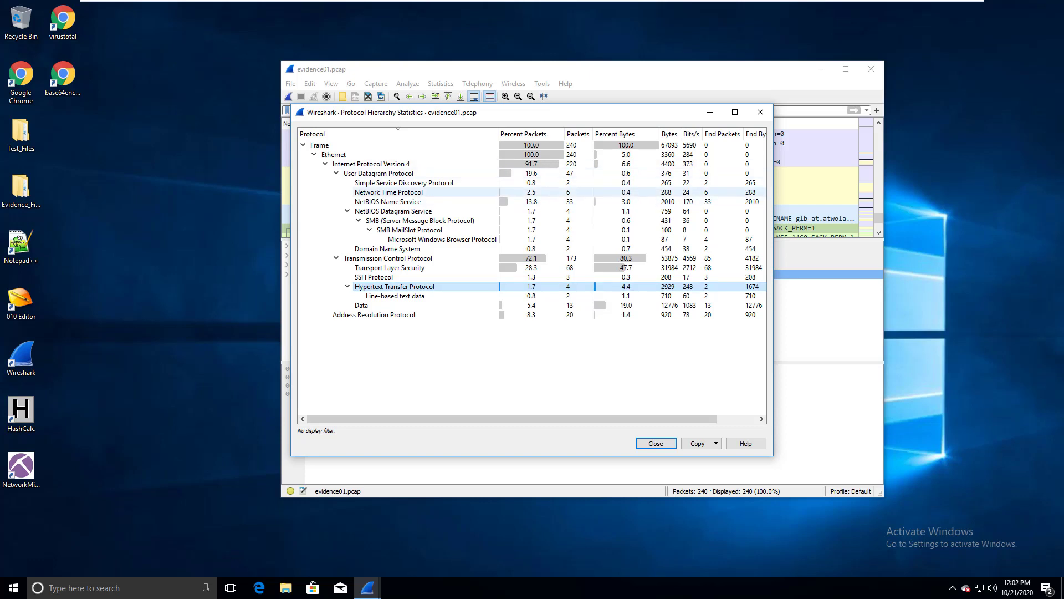
left_click(388, 201)
left_click(378, 173)
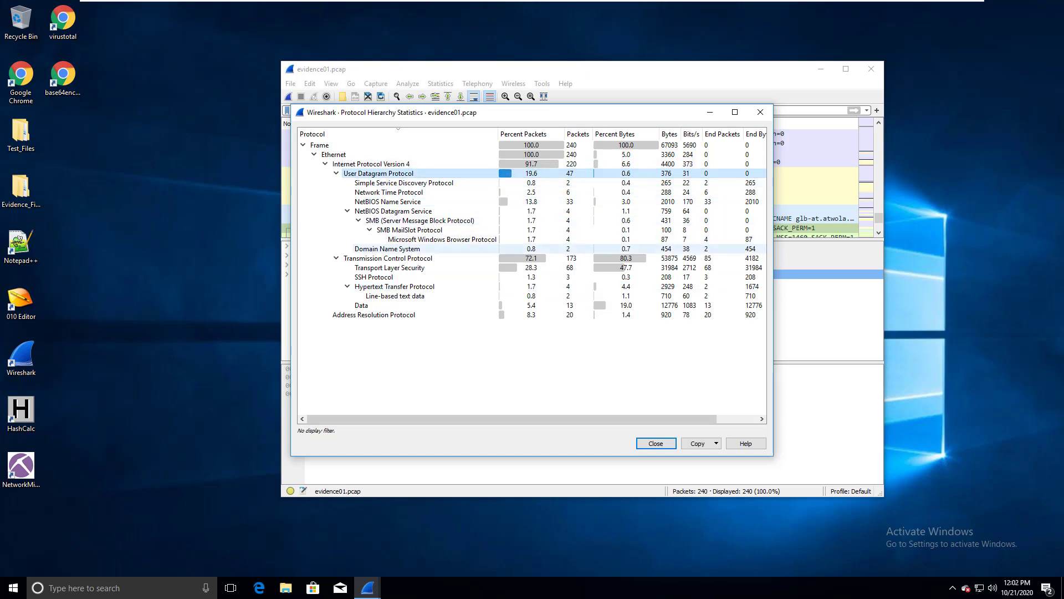
left_click(388, 257)
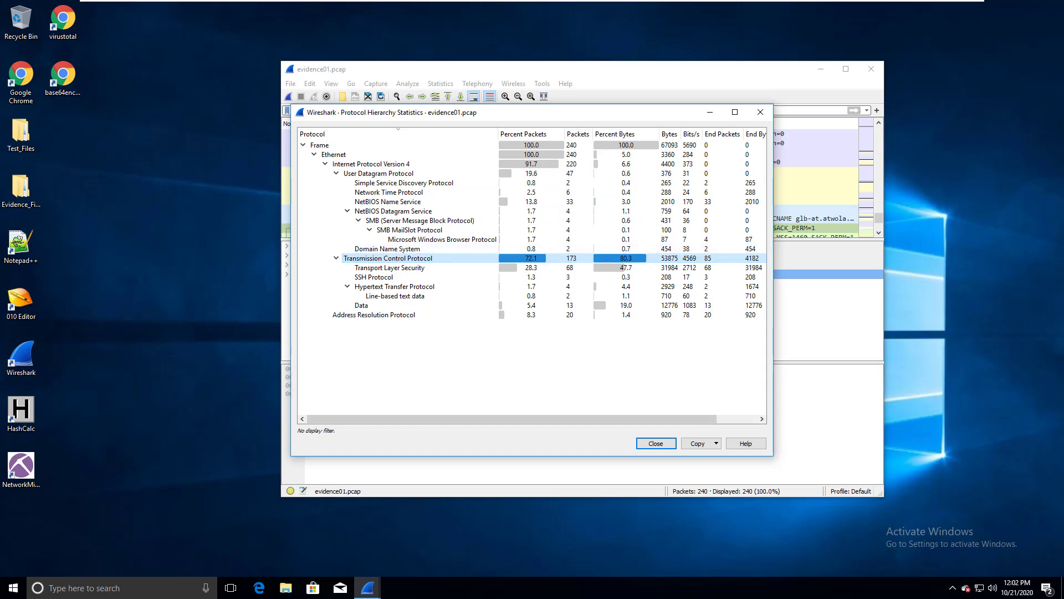
Step: Widen the statistics to show every column, compare the protocols sorted by Bits/s, End Packets, End Bytes and Protocol, and close the window
left_click_drag(773, 329, 909, 329)
left_click(669, 134)
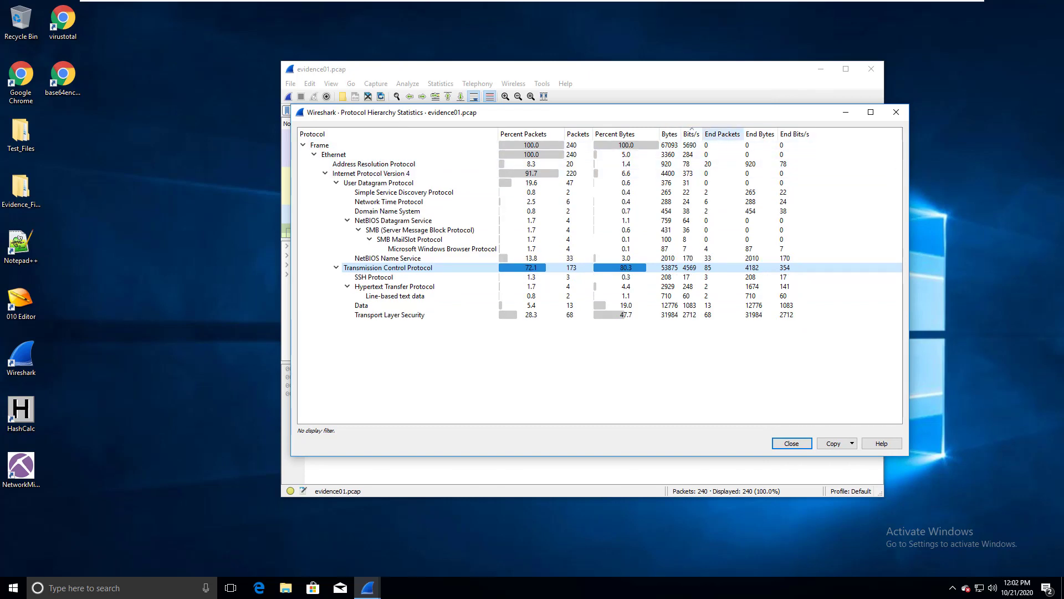
left_click(722, 134)
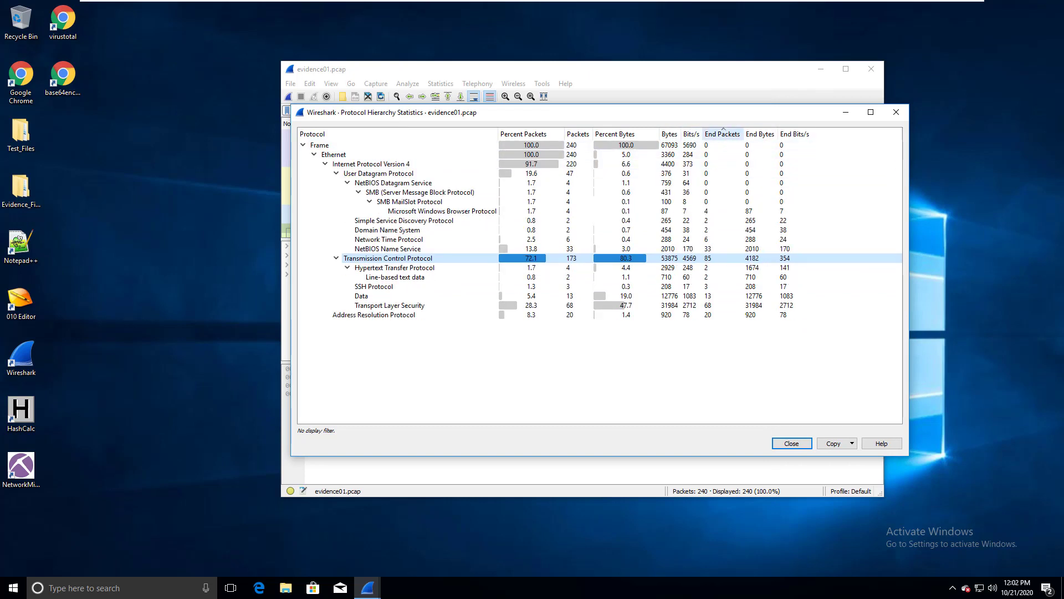
left_click(722, 134)
left_click(760, 134)
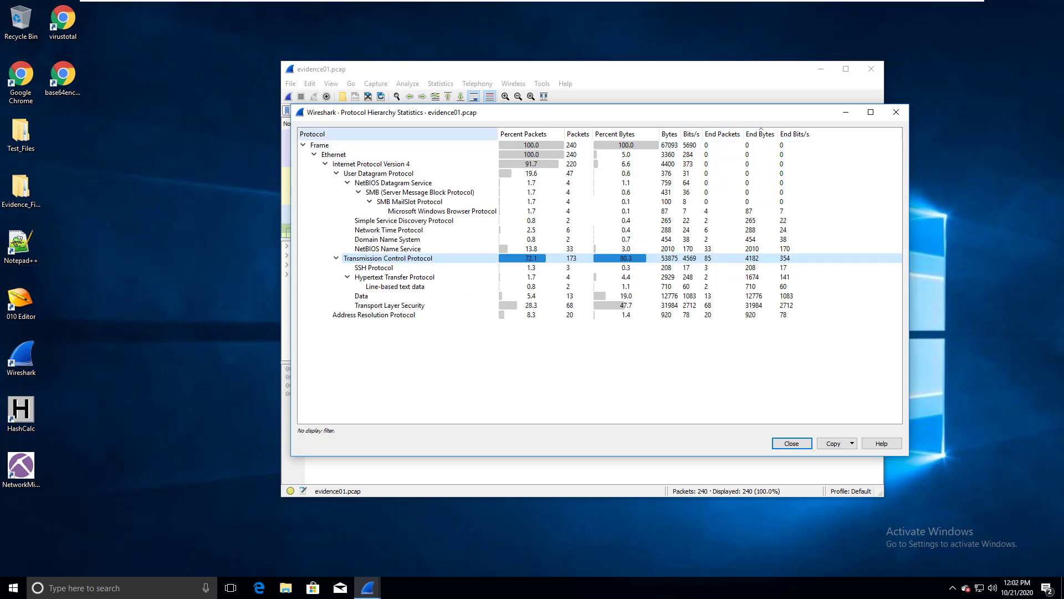
left_click(355, 133)
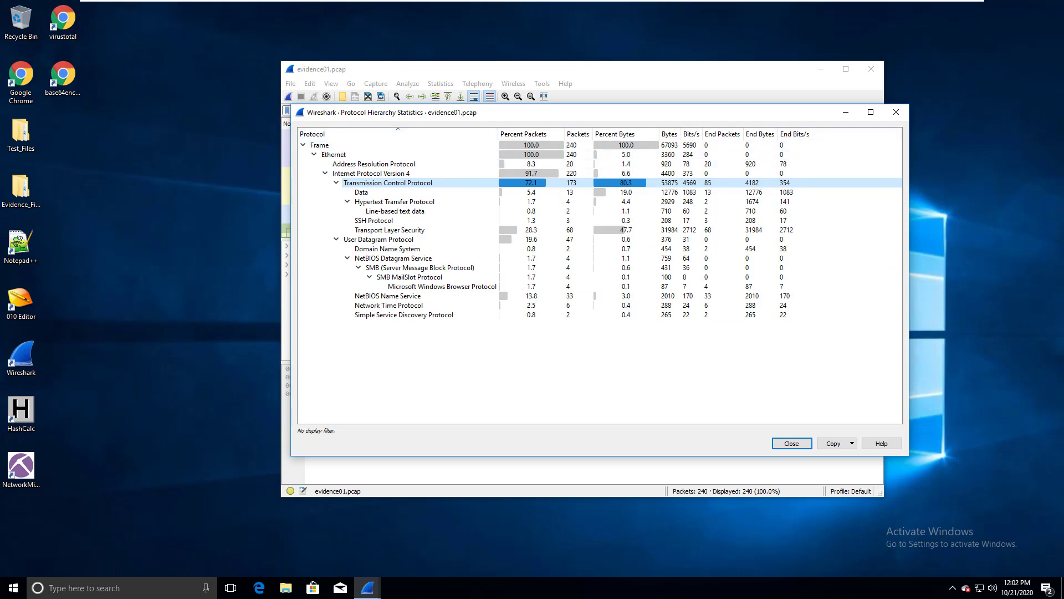
left_click(896, 112)
Step: Open the Conversations statistics and review the Ethernet address pairs with name resolution enabled
left_click(440, 83)
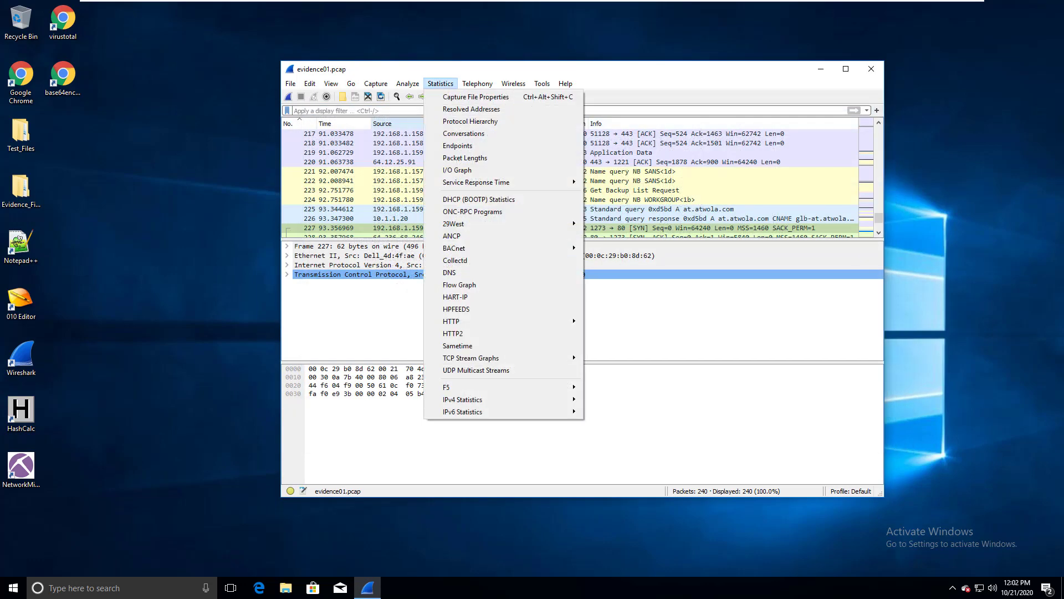
left_click(464, 133)
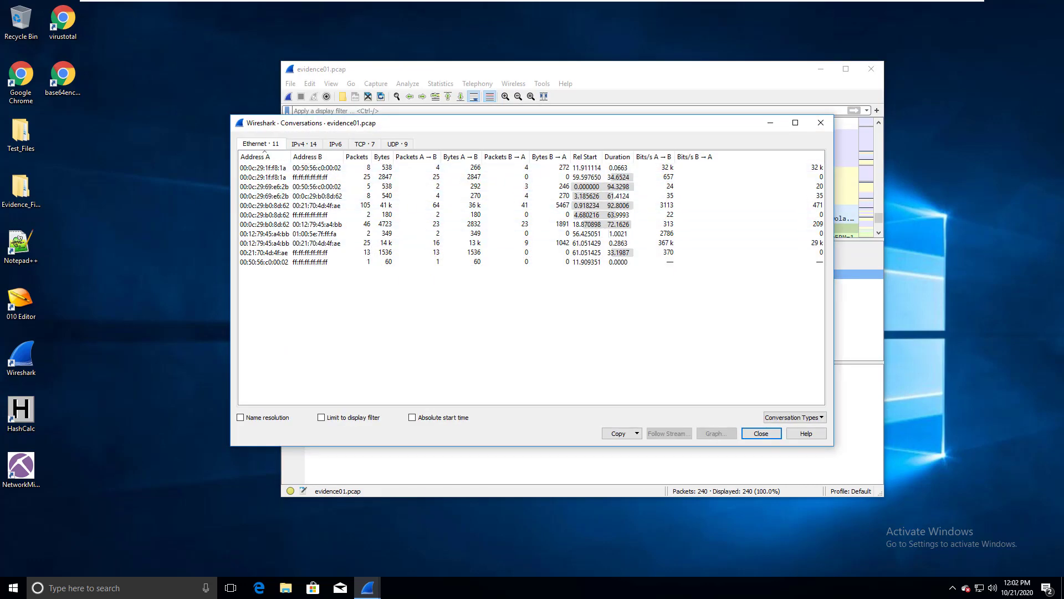
left_click(317, 168)
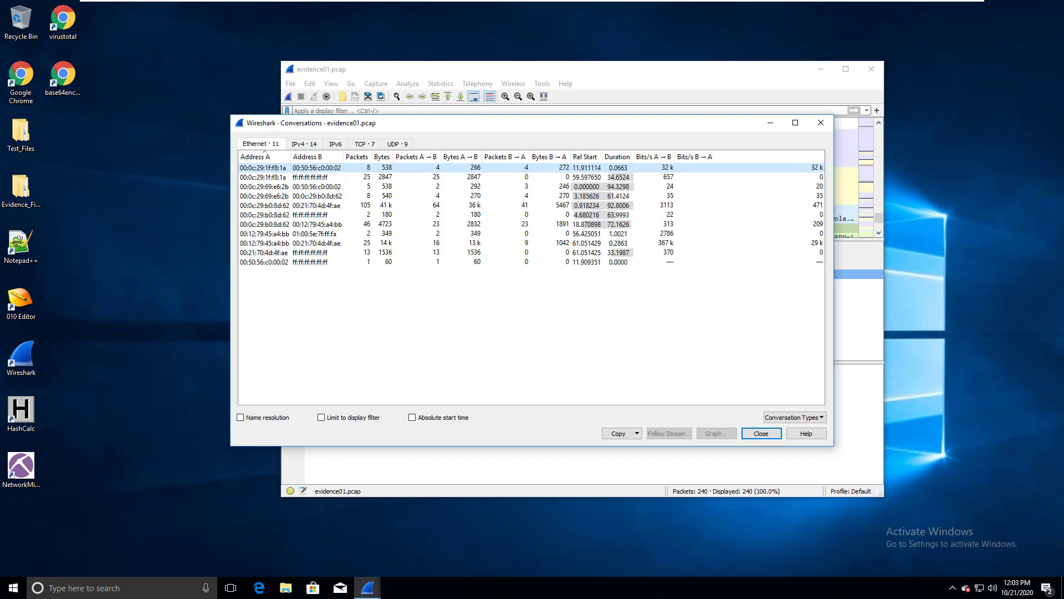
left_click(240, 417)
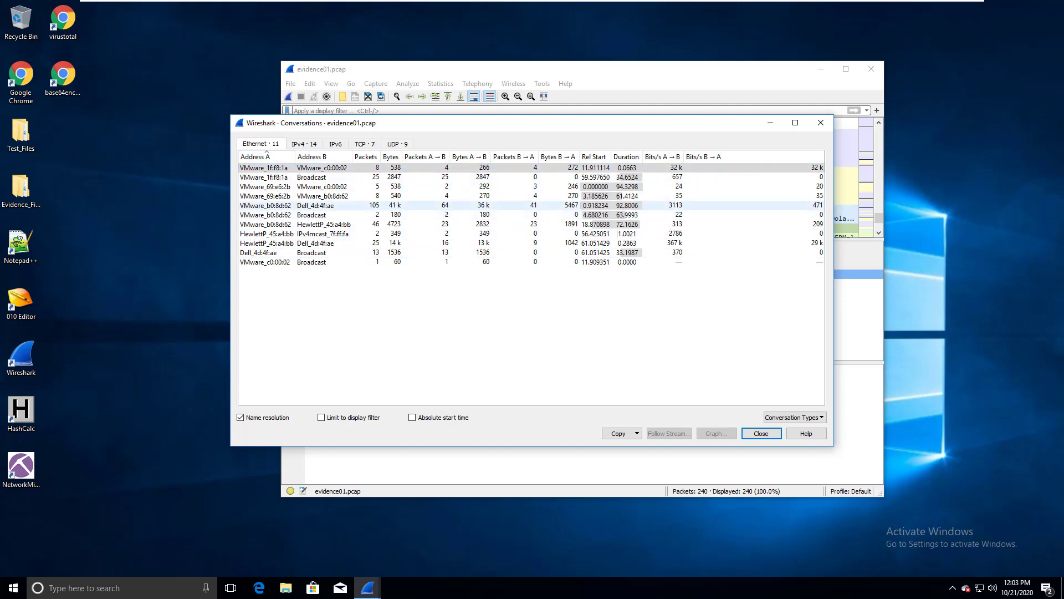
left_click(322, 233)
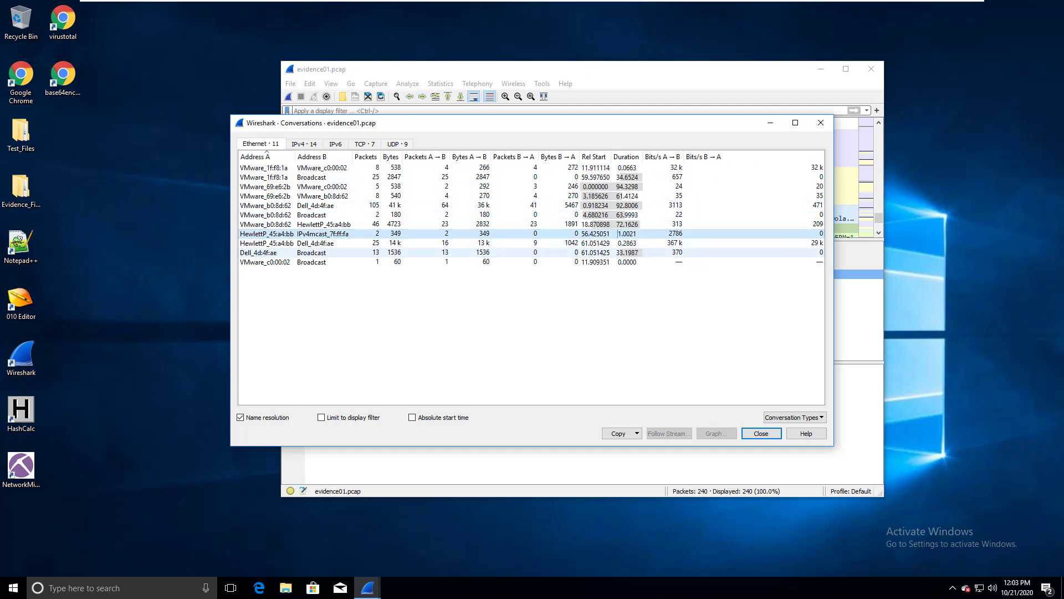
left_click(323, 253)
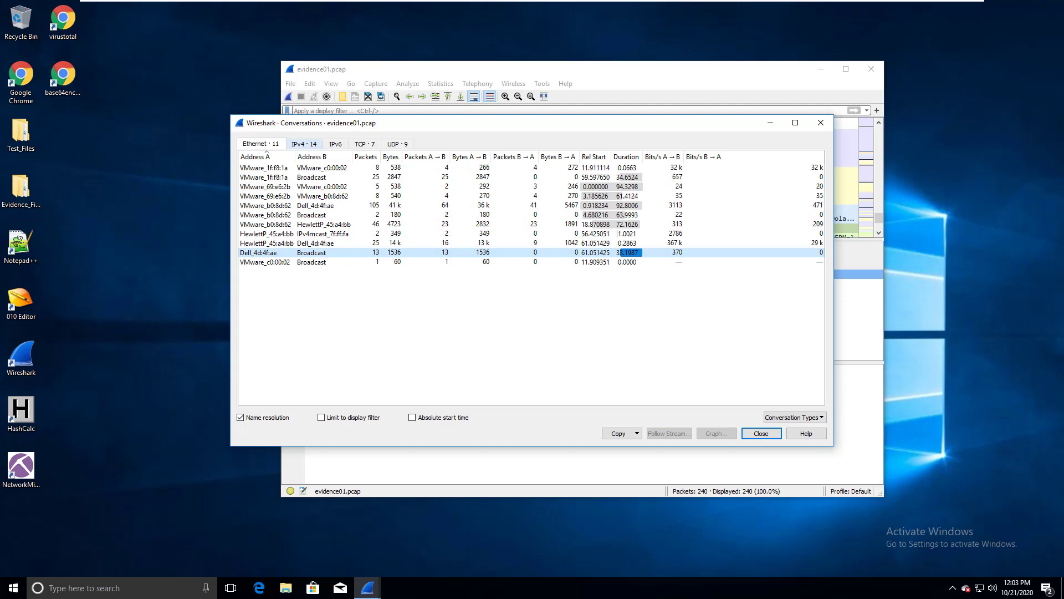
Step: Review the IPv4 conversations, examining the one between 192.168.1.158 and 192.168.1.159
left_click(303, 144)
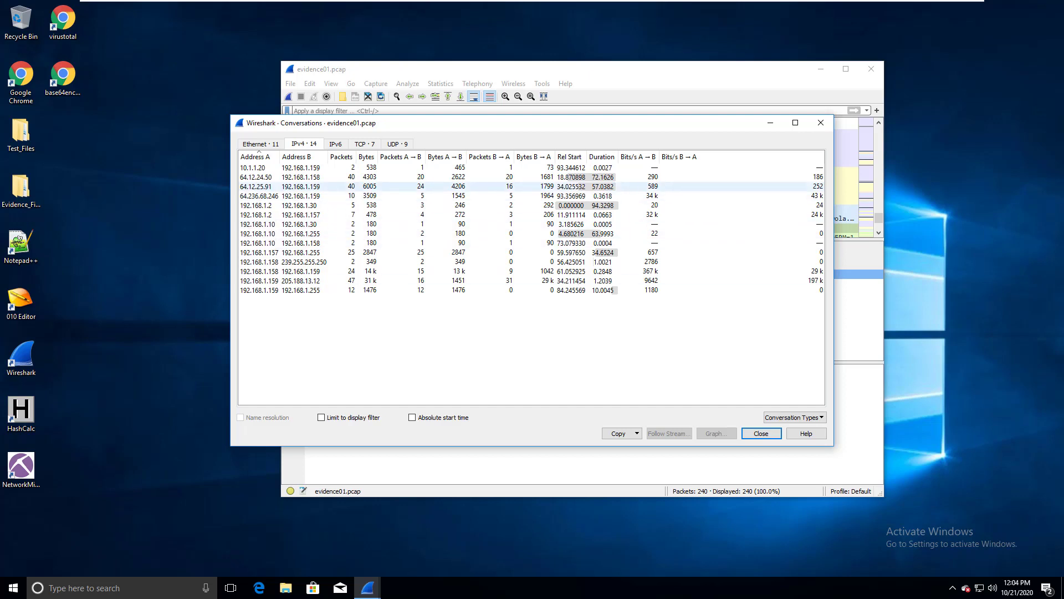
left_click(252, 167)
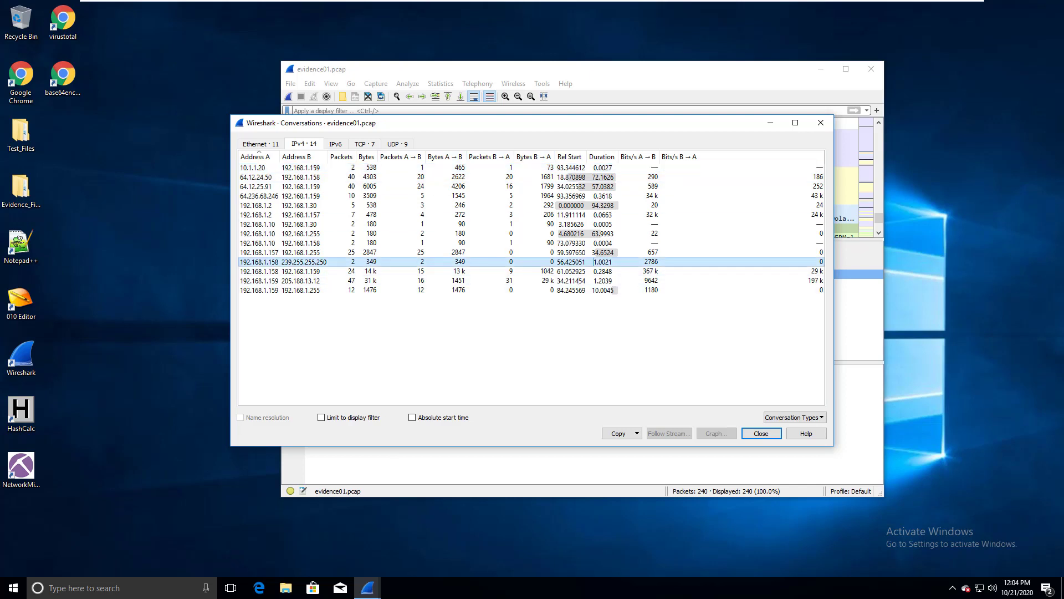
left_click(259, 271)
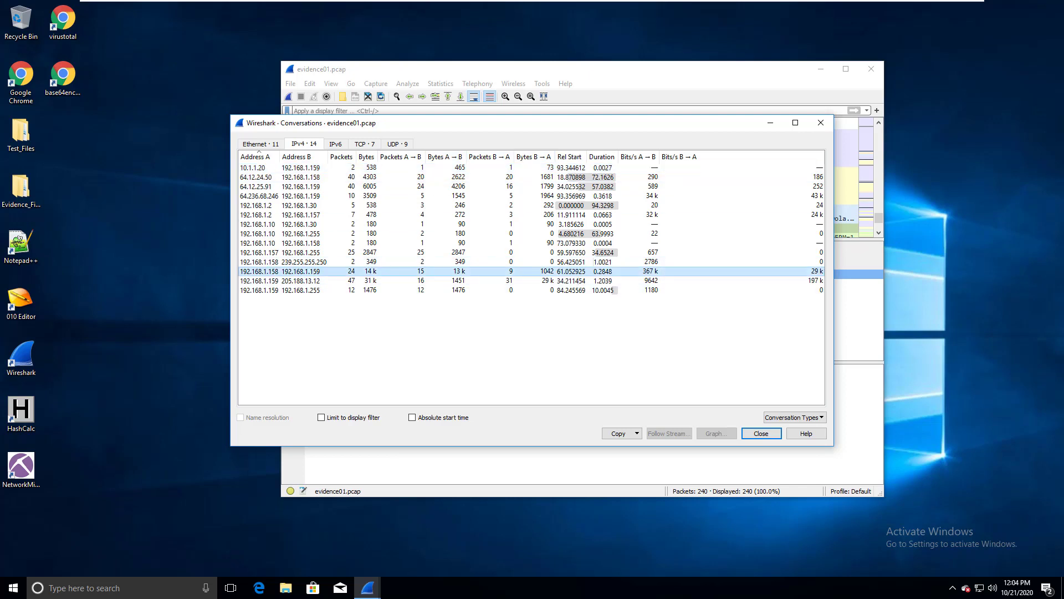
left_click(593, 271)
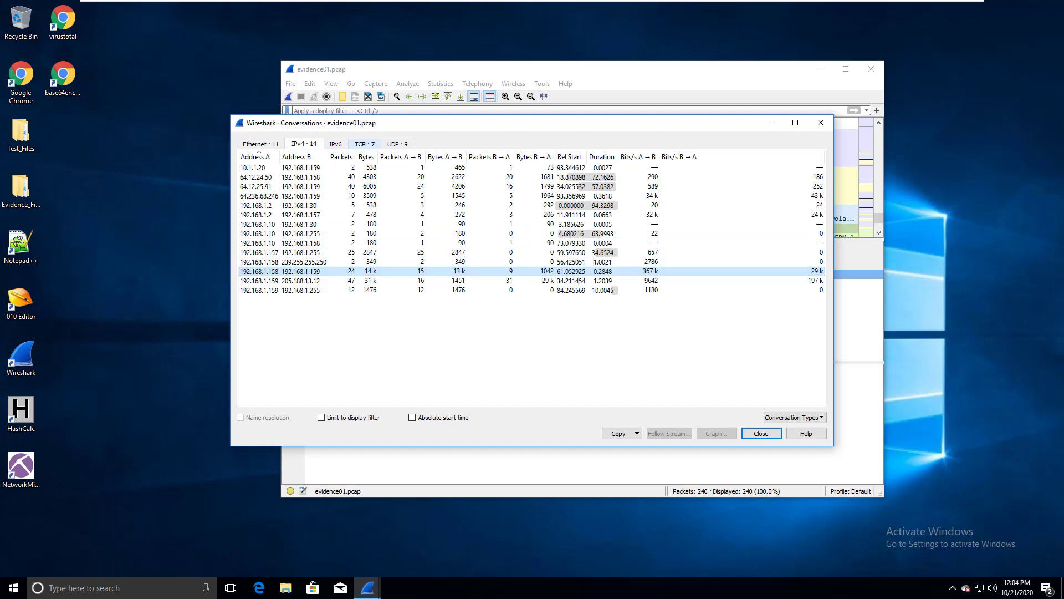
Step: View the TCP and UDP conversations with their ports, and close the Conversations window
left_click(364, 143)
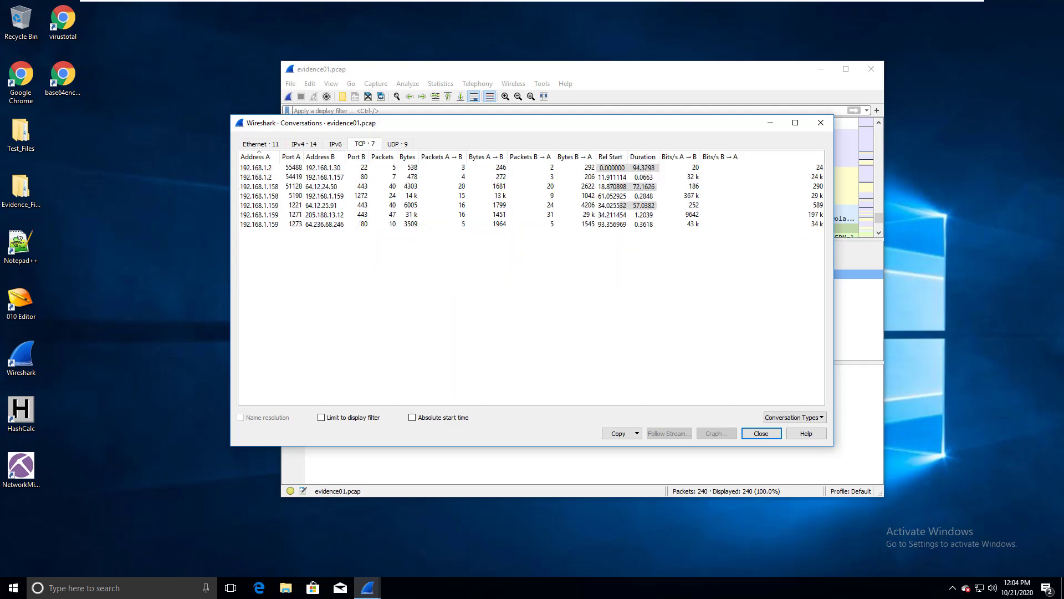
left_click(397, 144)
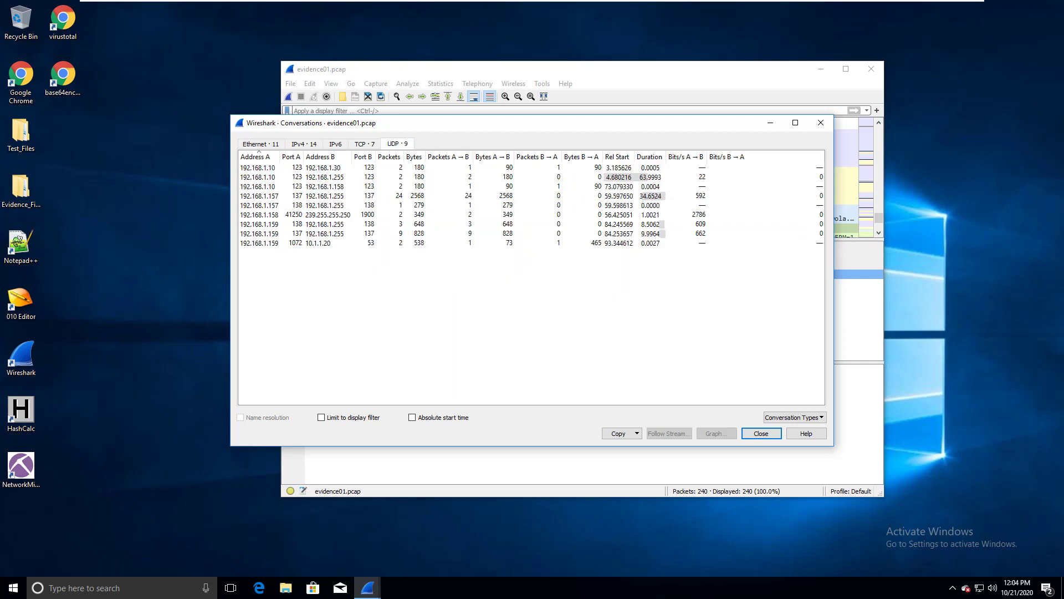
left_click(821, 122)
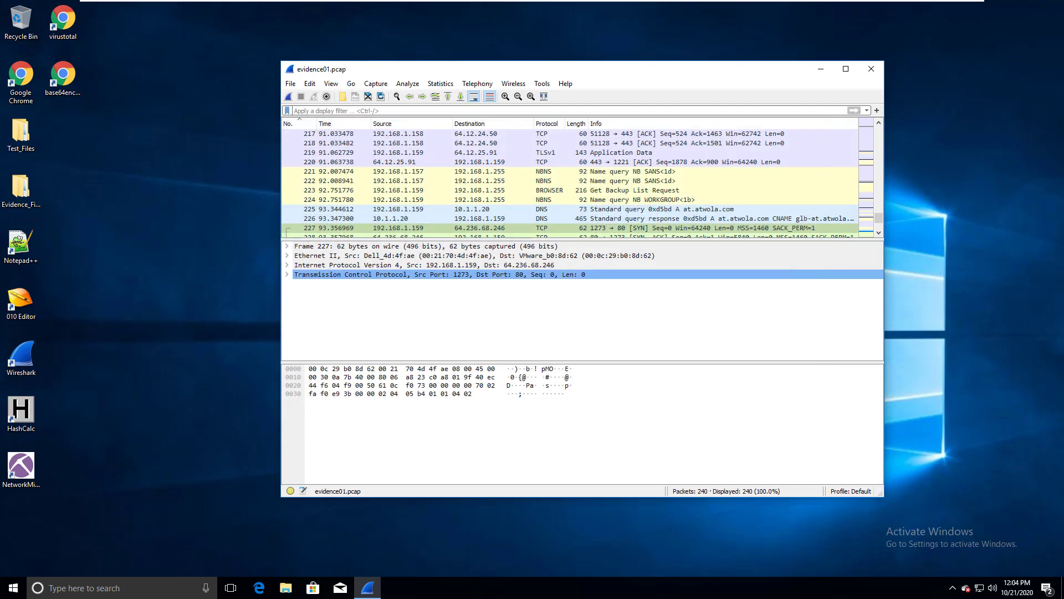
Step: Open the Endpoints statistics and enable name resolution for the Ethernet addresses
left_click(440, 83)
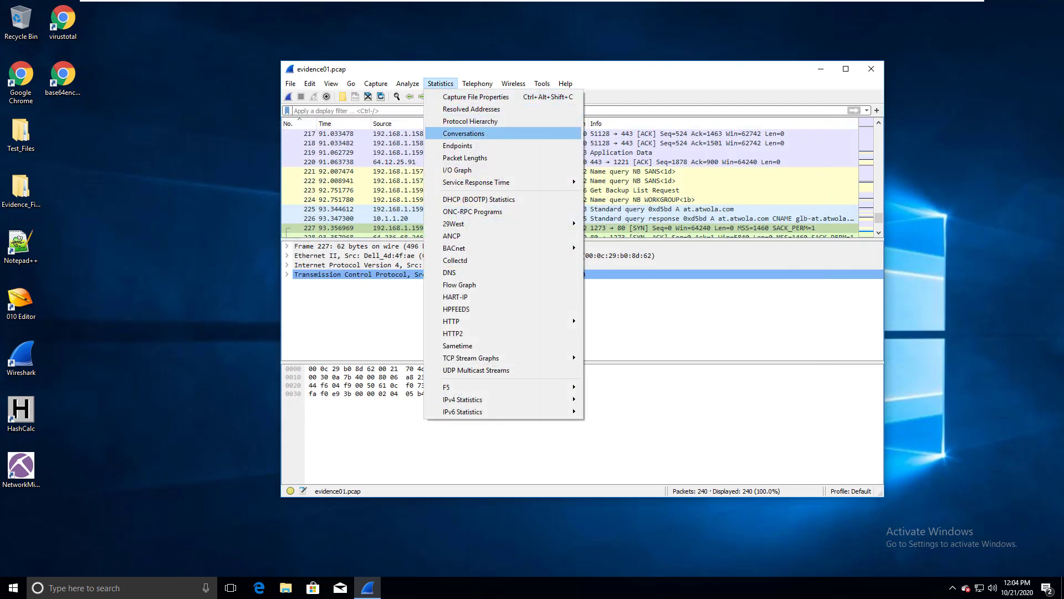
left_click(464, 145)
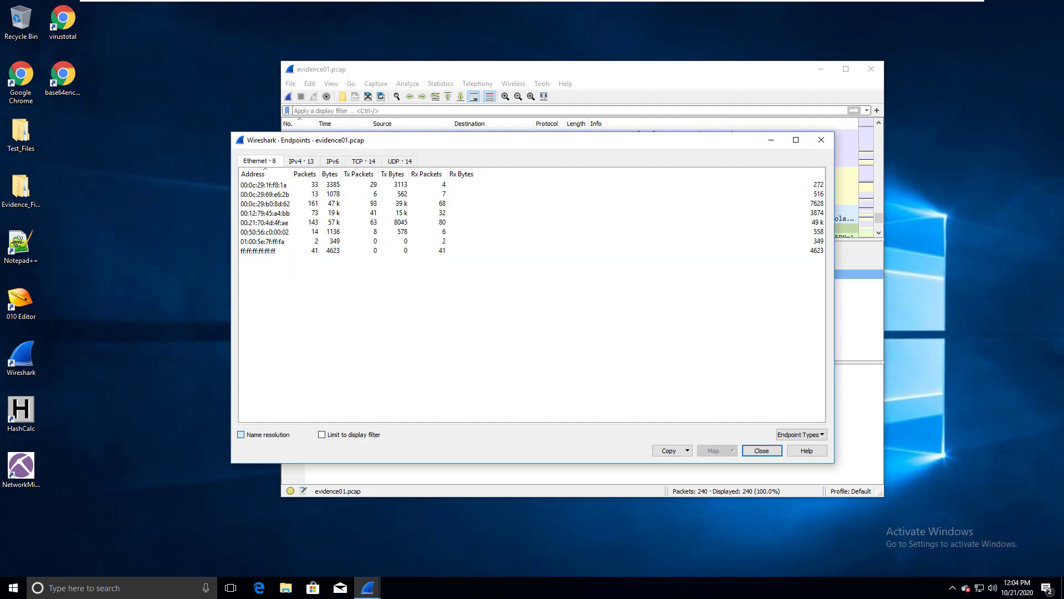
left_click(241, 434)
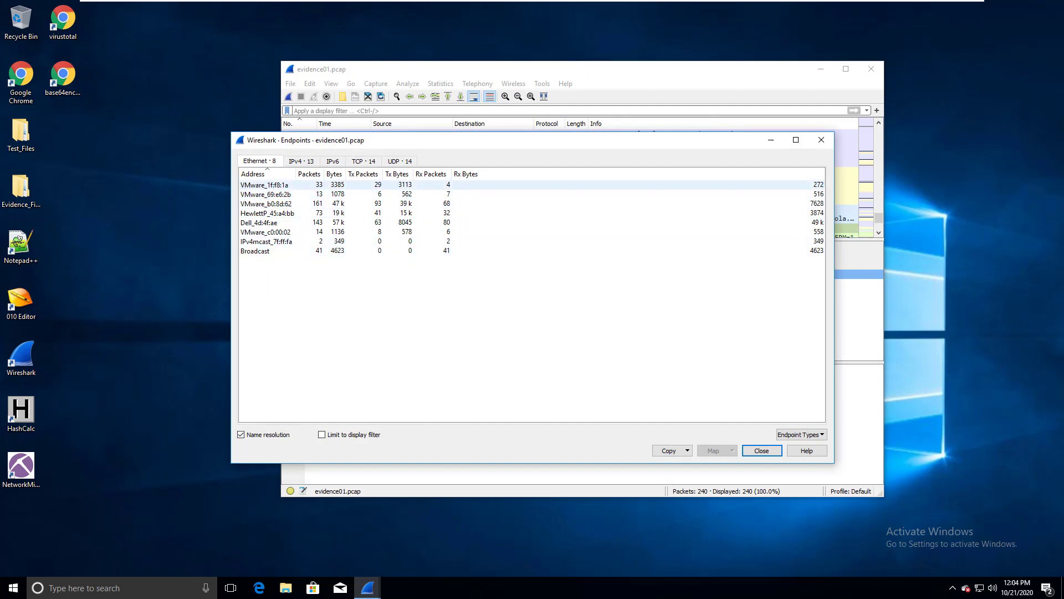
Step: Examine the Ethernet endpoints and the IPv4 endpoint 192.168.1.159, and close the Endpoints window
left_click(264, 184)
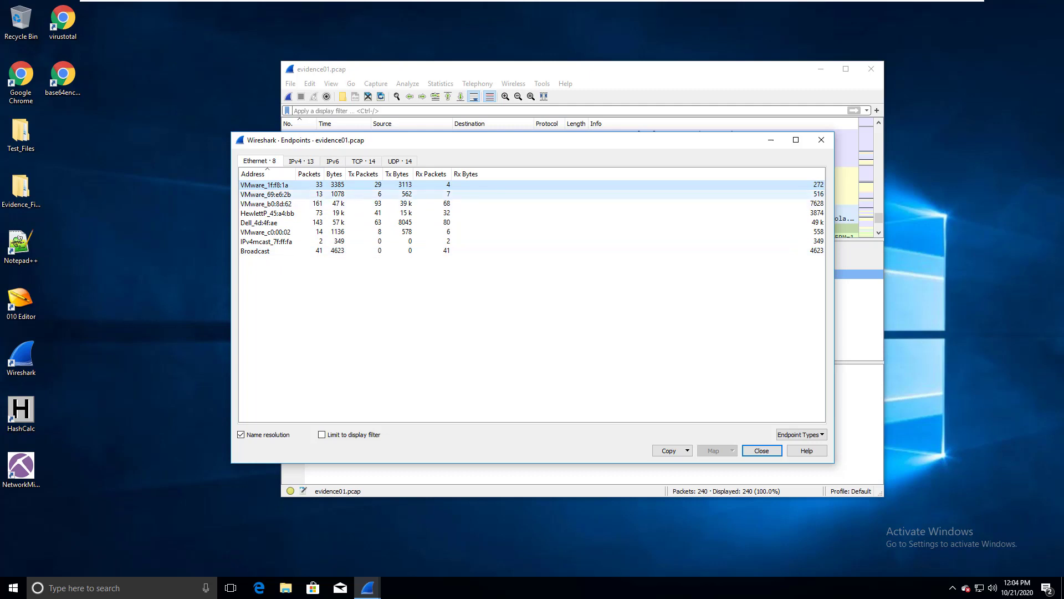
left_click(266, 203)
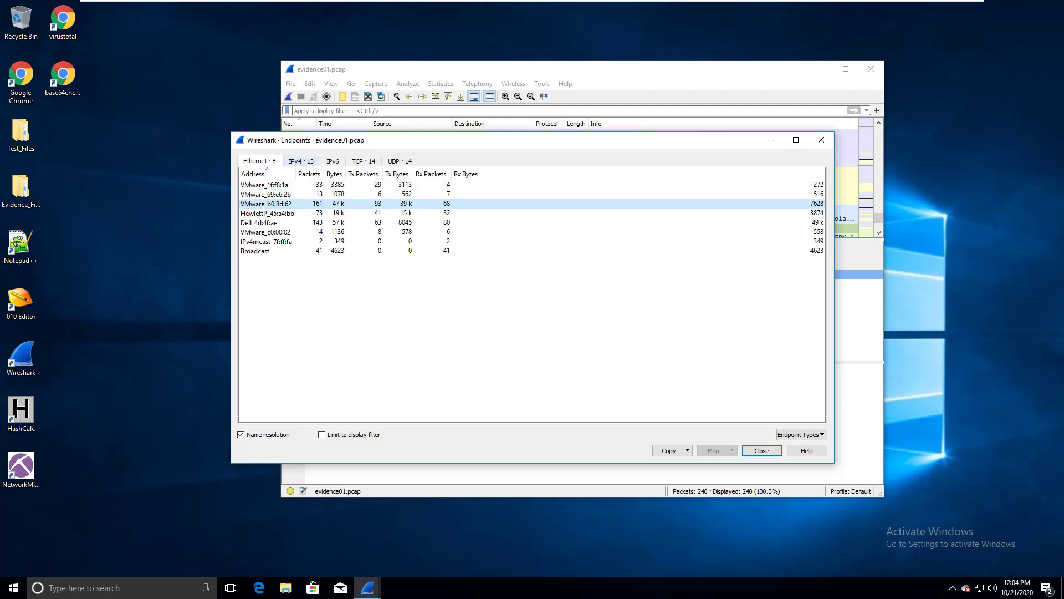
left_click(301, 160)
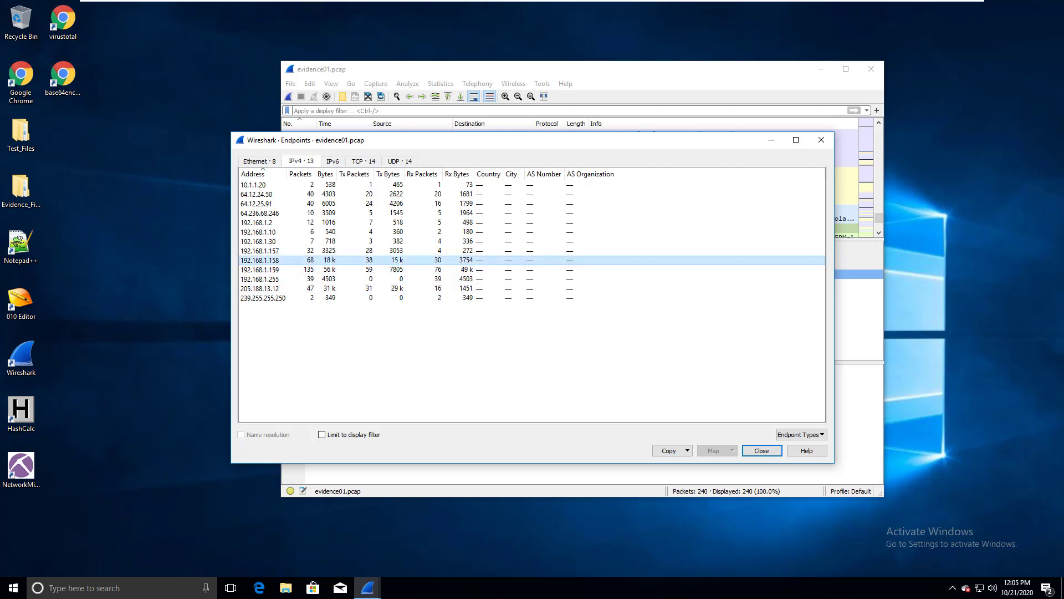
left_click(259, 269)
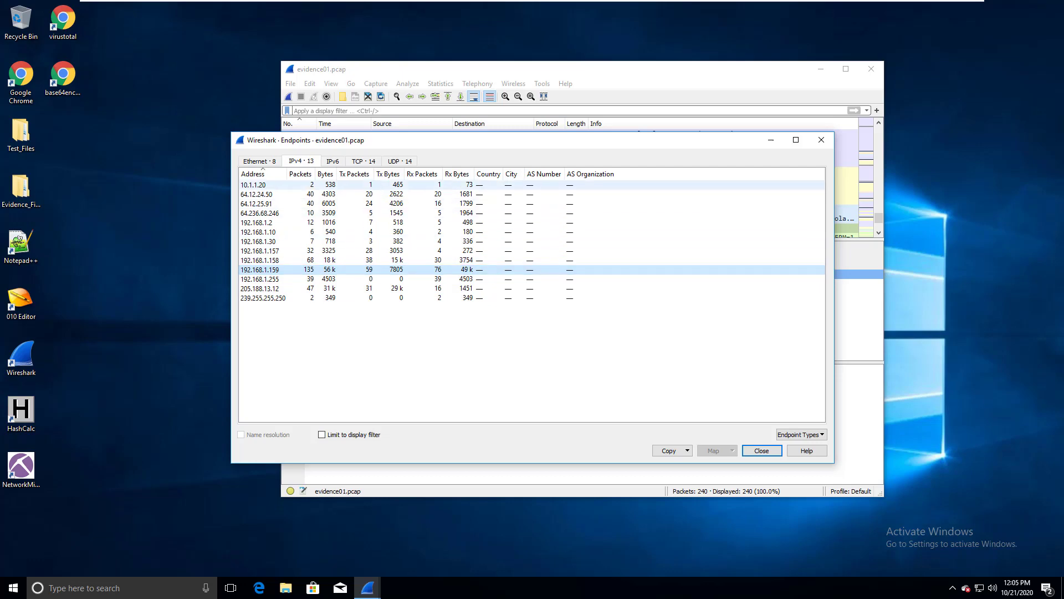
left_click(821, 140)
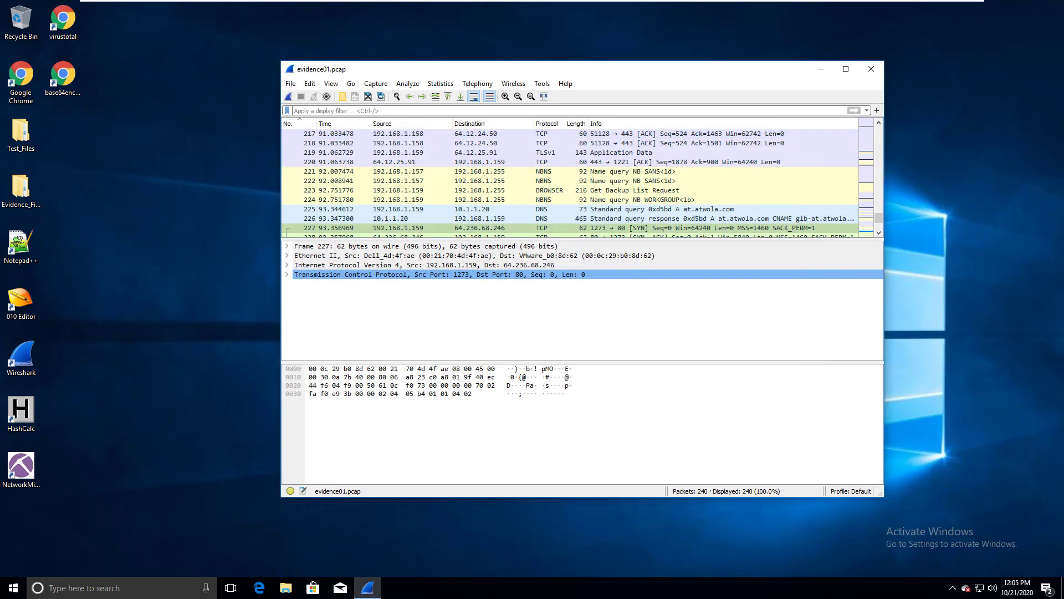
Step: Open the Packet Lengths statistics, examine the overall row and the 40-79 and 80-159 ranges, and close the window
left_click(441, 84)
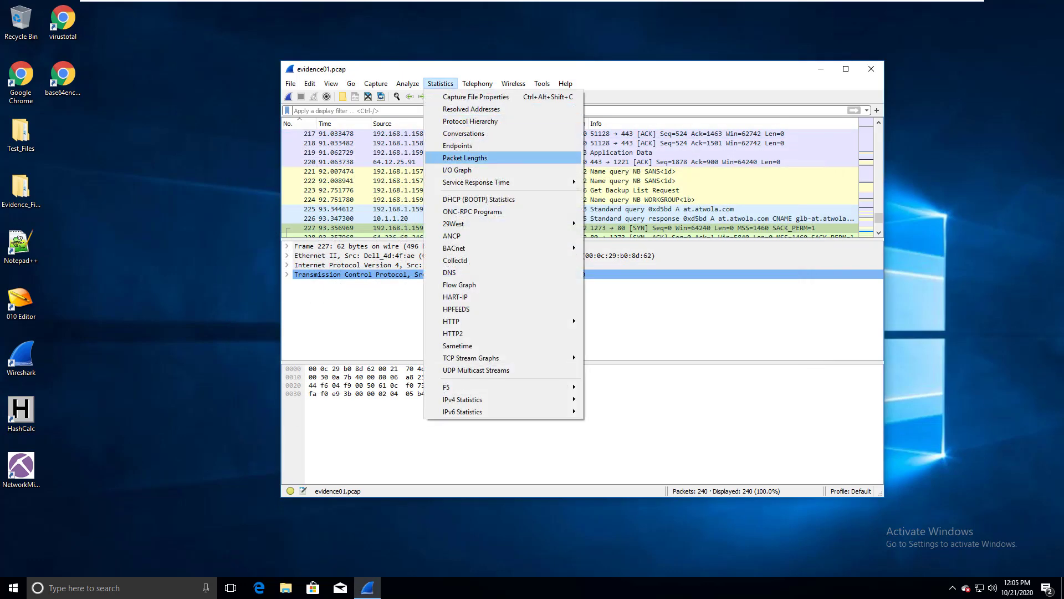
left_click(465, 158)
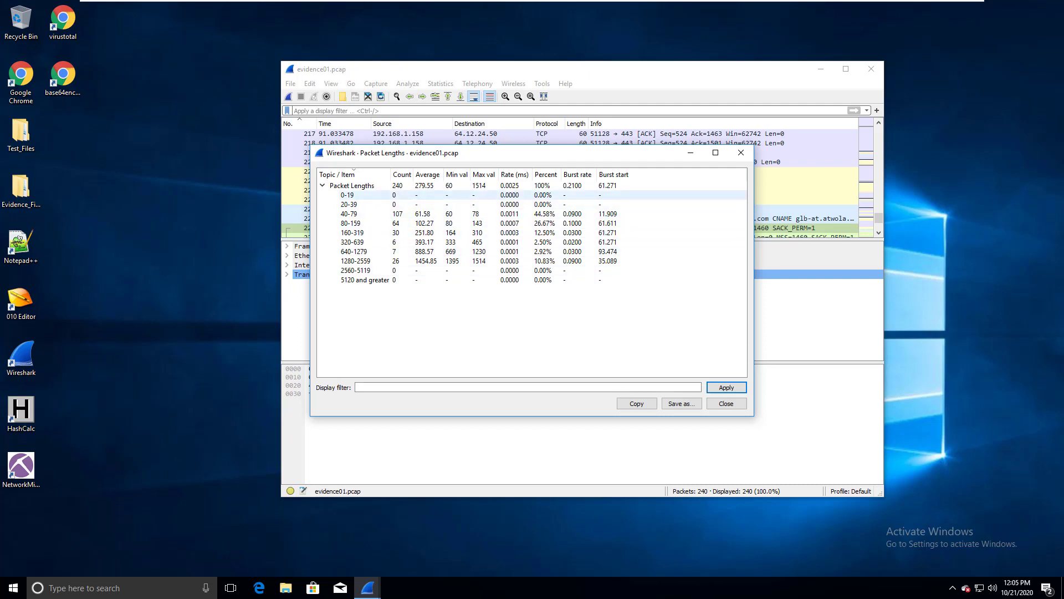
left_click(352, 186)
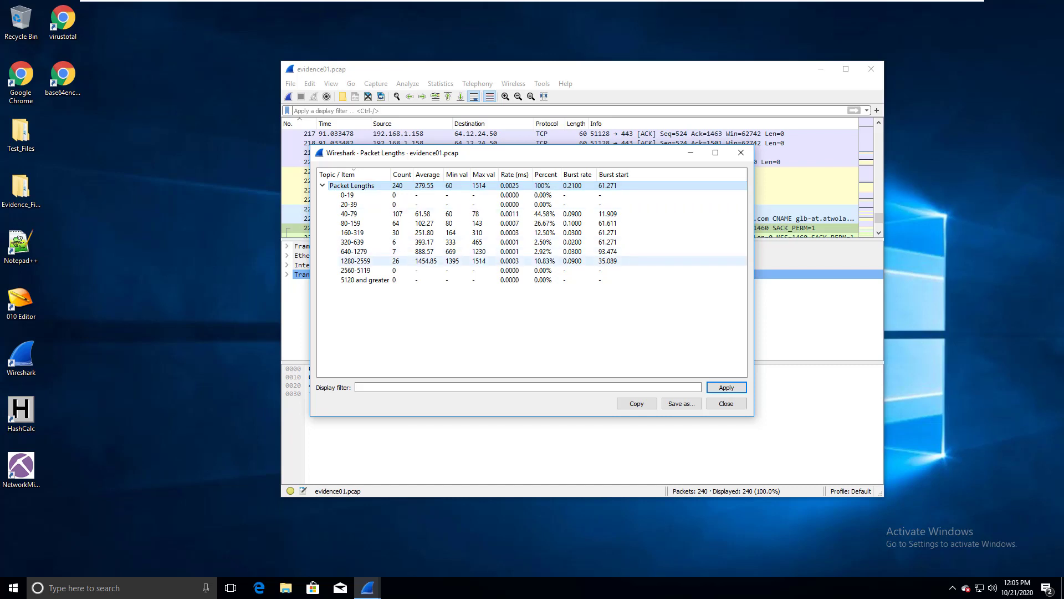
left_click(349, 214)
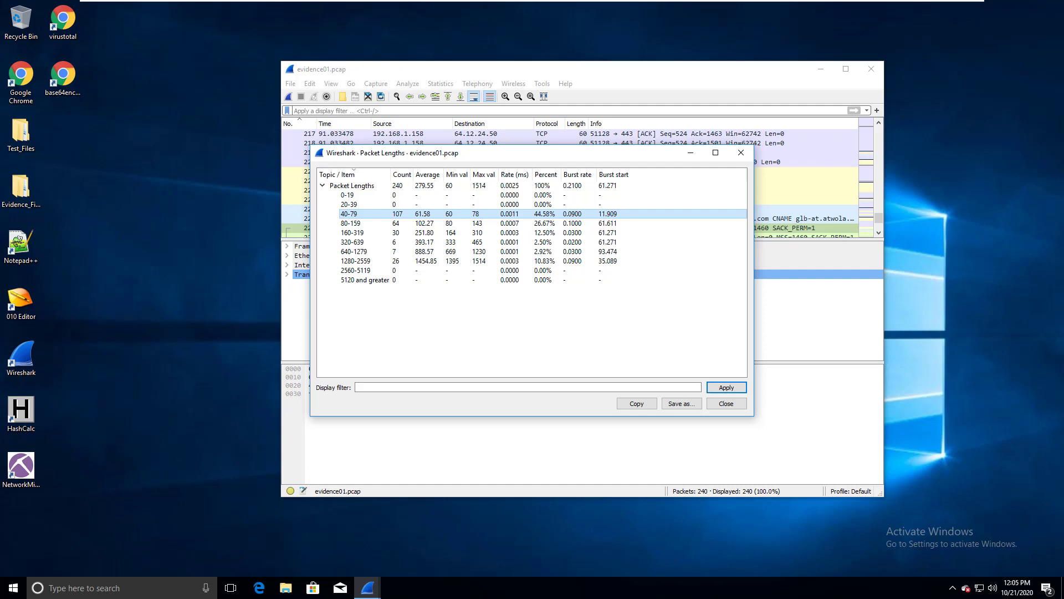
left_click(350, 223)
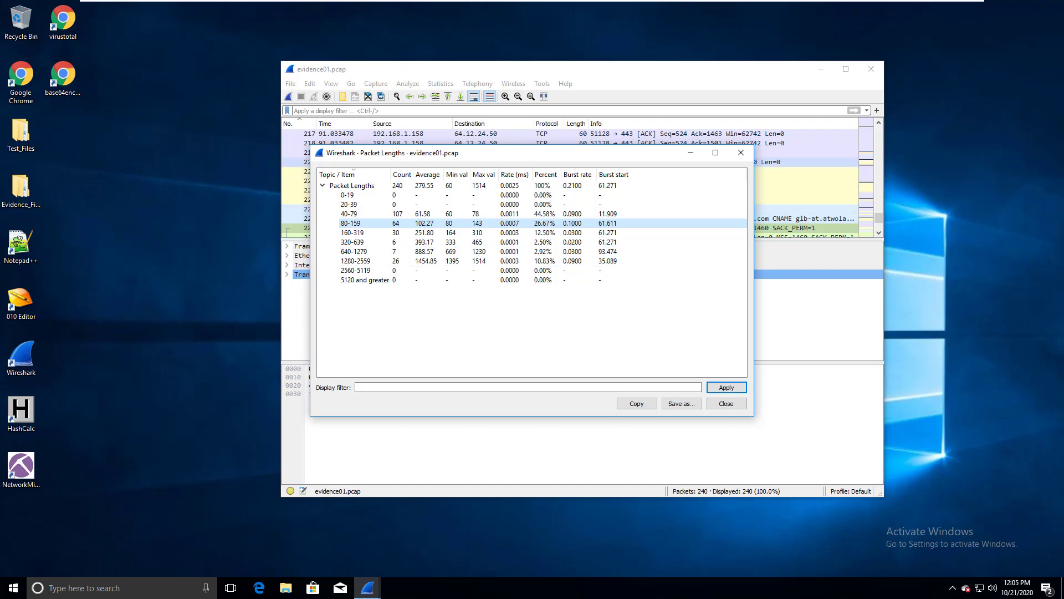
left_click(741, 153)
Step: Open the I/O Graph for the capture and view the packets at a 10 sec interval
left_click(440, 83)
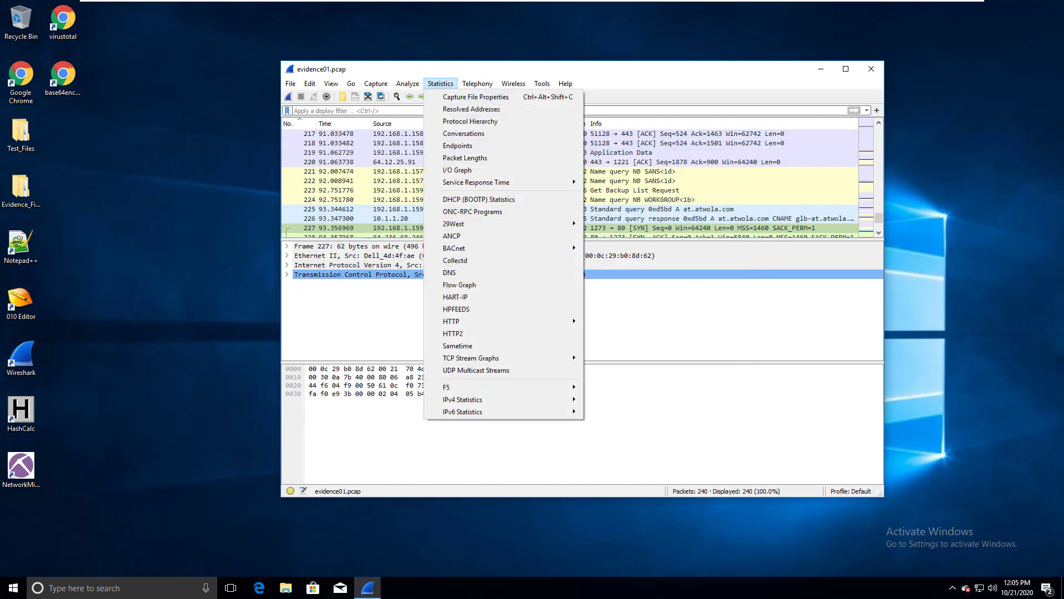
left_click(457, 170)
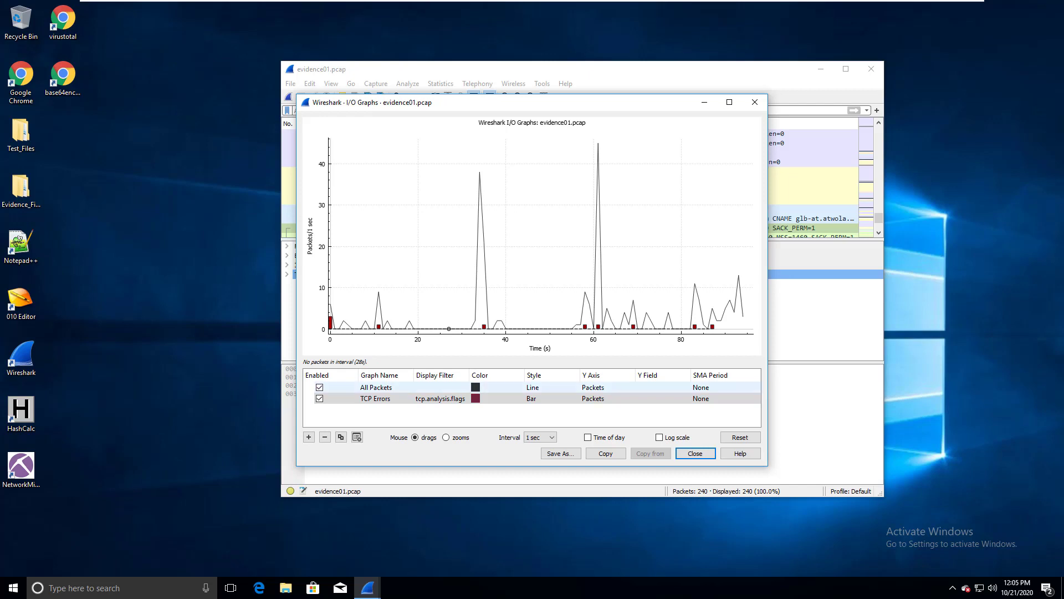
left_click(383, 387)
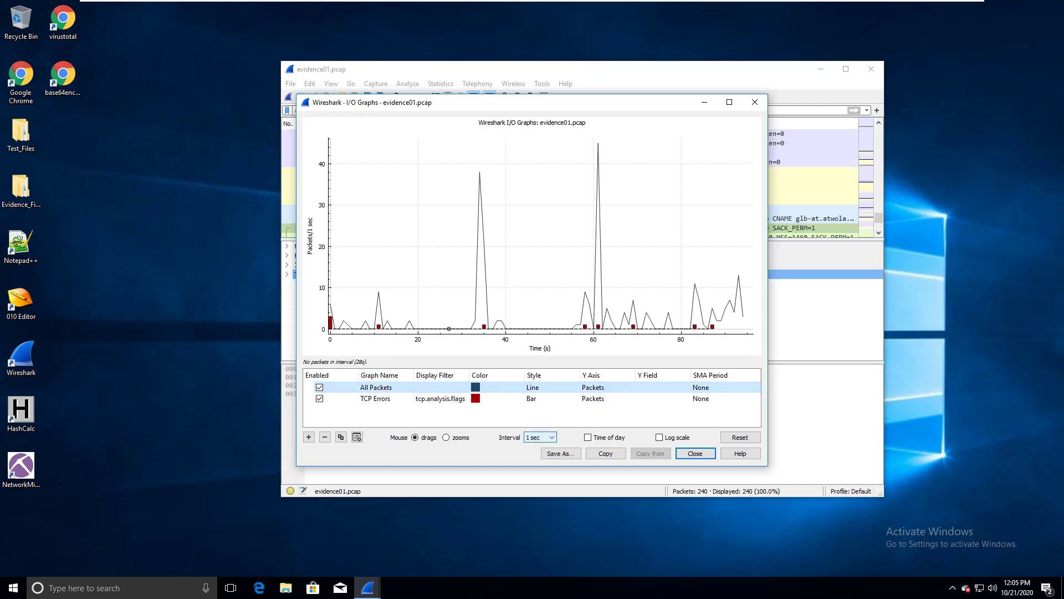
left_click(539, 437)
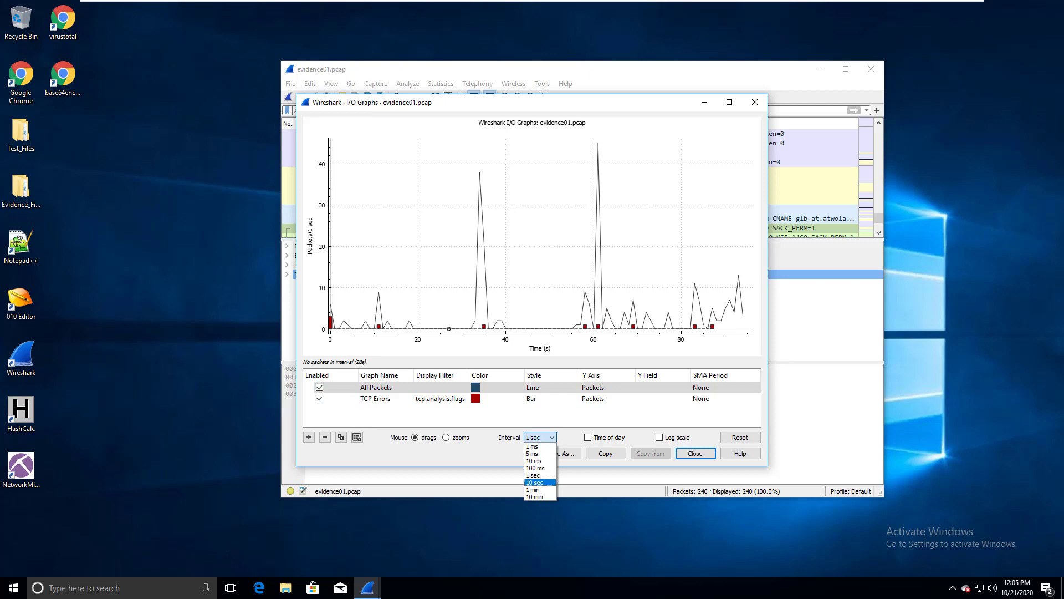
left_click(535, 482)
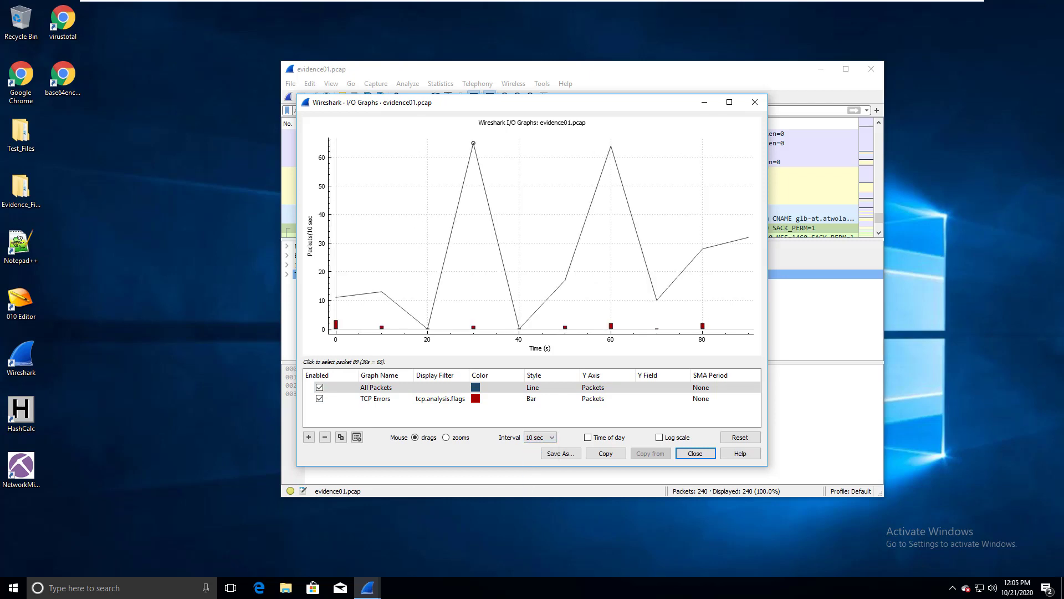
Step: Set the I/O graph's interval to 10 min and close the graph window
left_click(540, 438)
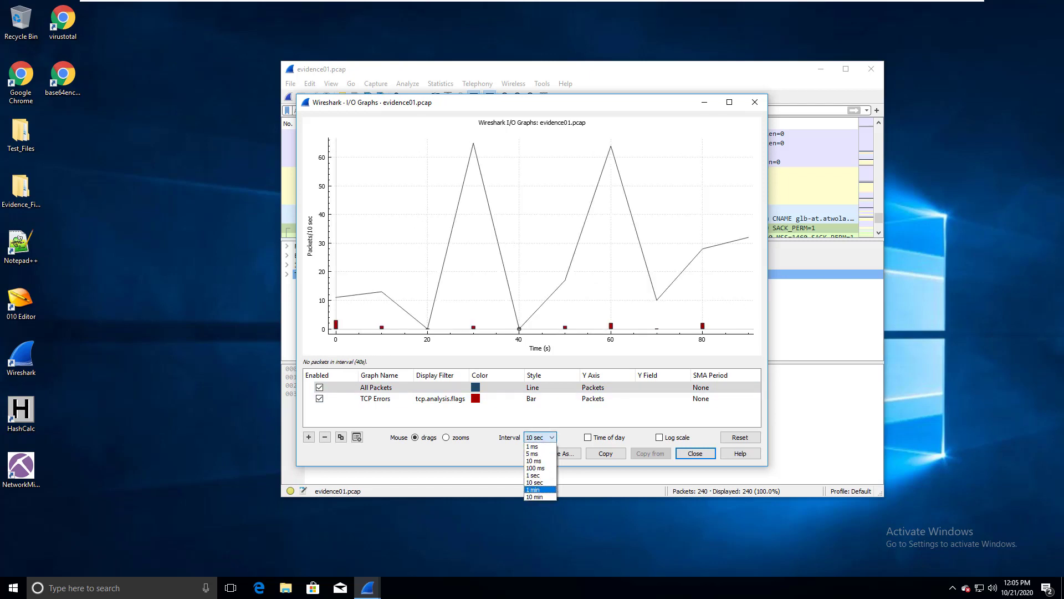
left_click(535, 498)
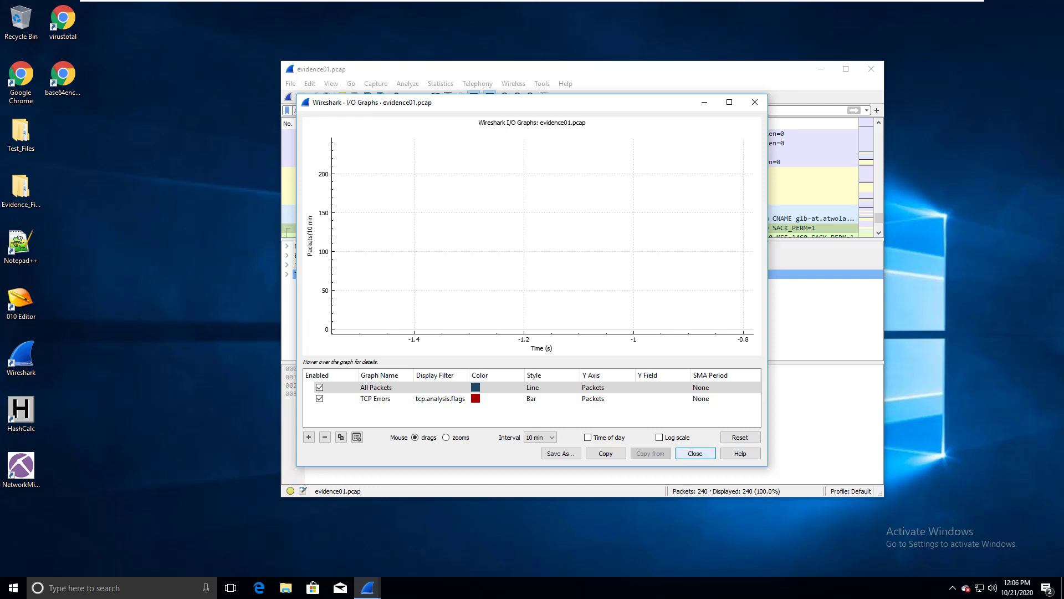
left_click(695, 452)
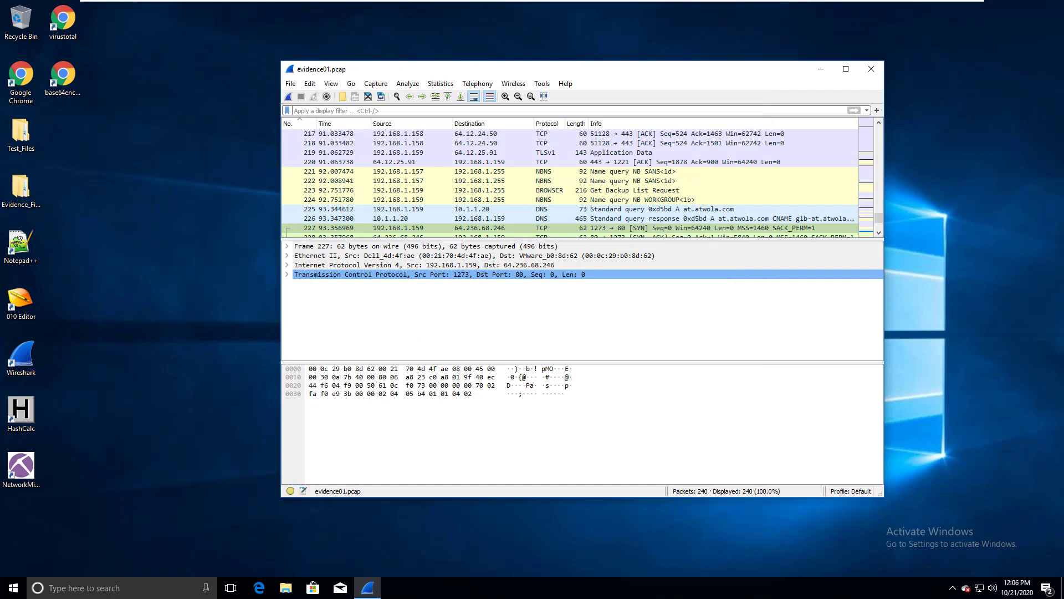